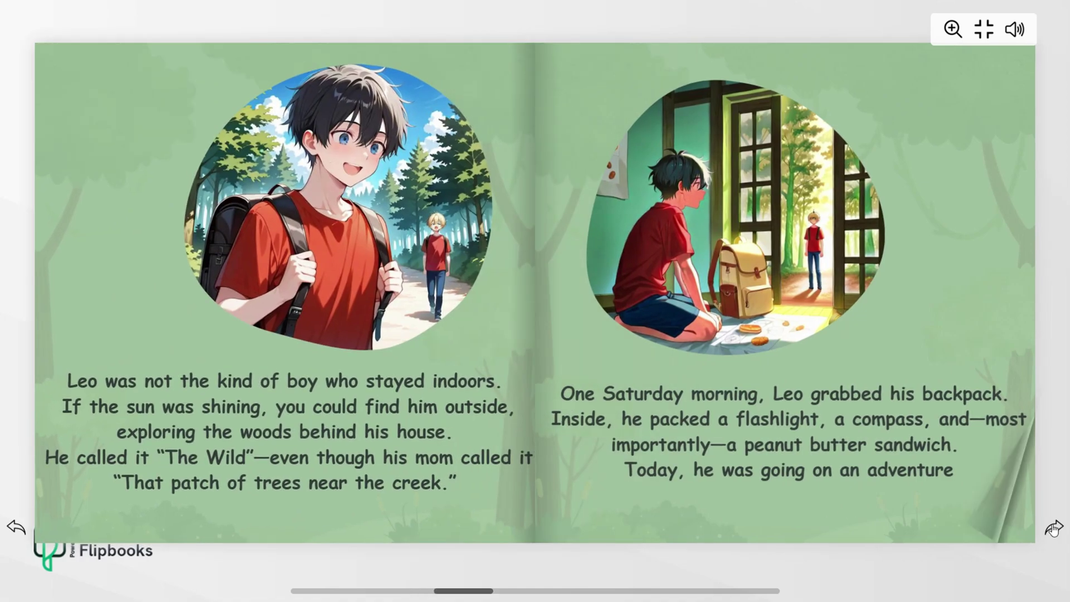
Step: Flip forward three spreads to where Leo opens the wooden box and finds the notebook
click(1053, 529)
click(1053, 530)
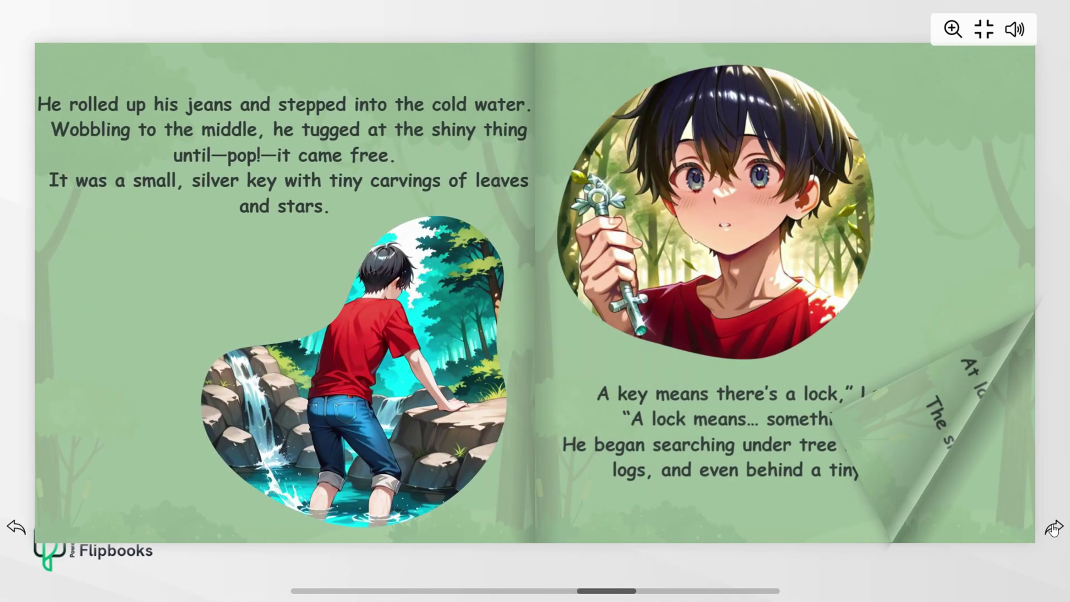
click(1053, 529)
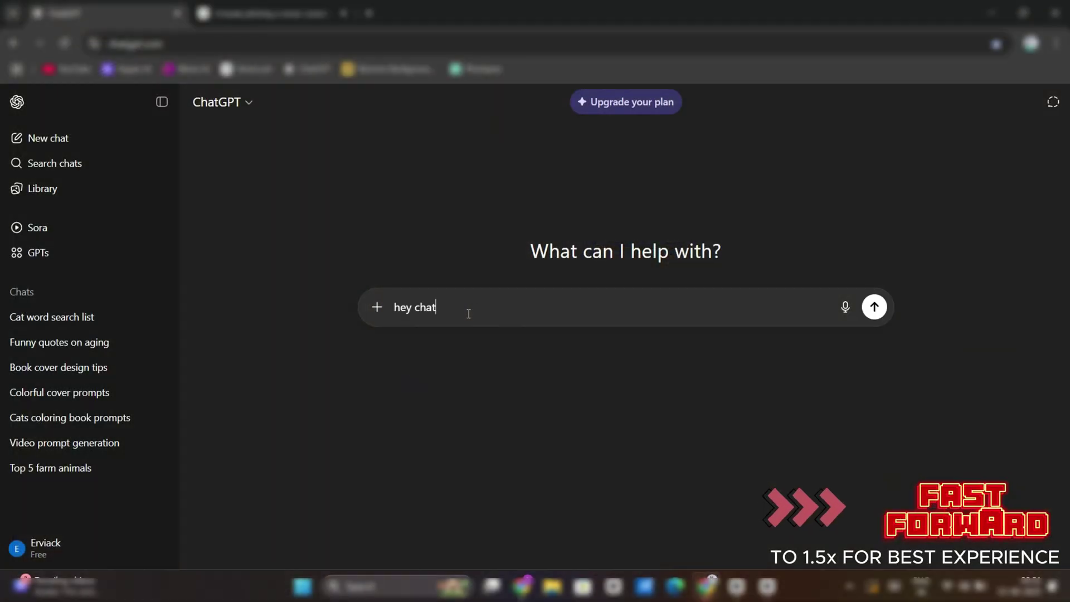
Step: Ask ChatGPT for an adventure story about a boy for 8-to-9-year-old children
text(gpt write me a st)
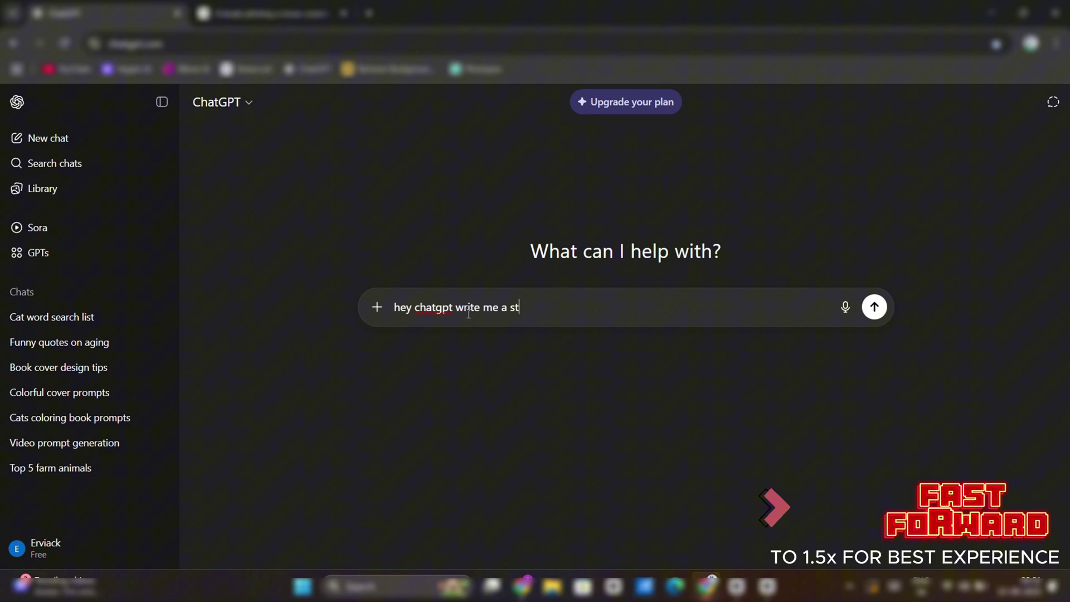
text(ory for 8 to 9 years old kid. include boy doi)
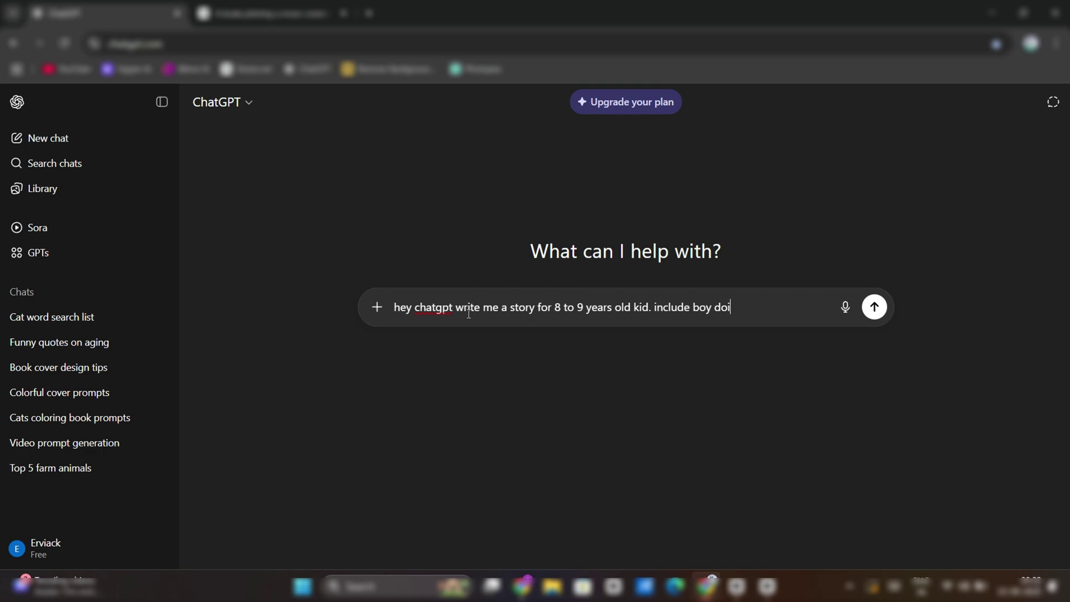
text(ures stuff.)
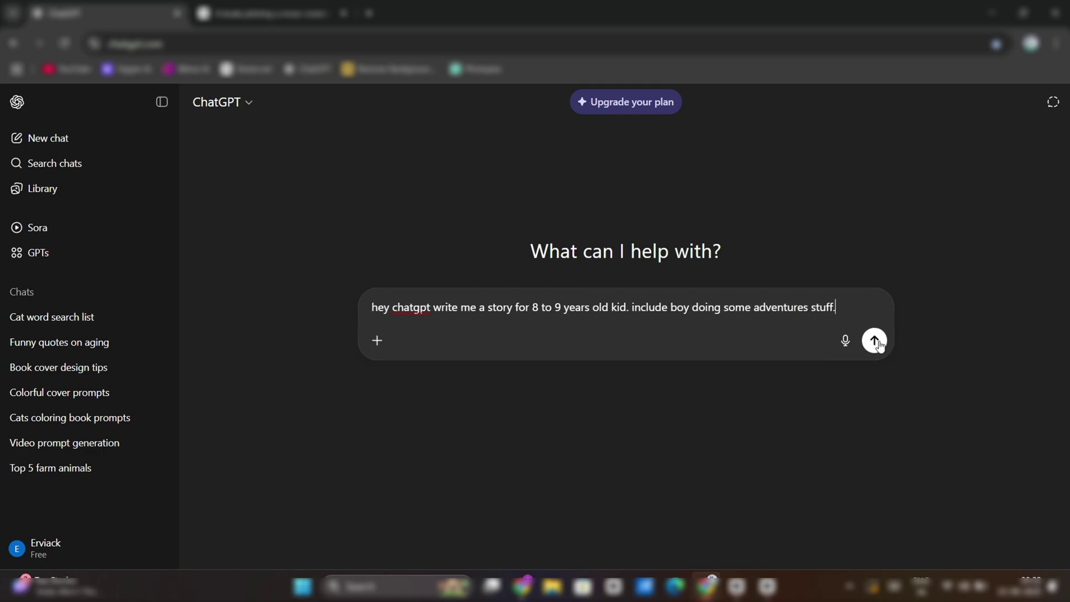
click(874, 340)
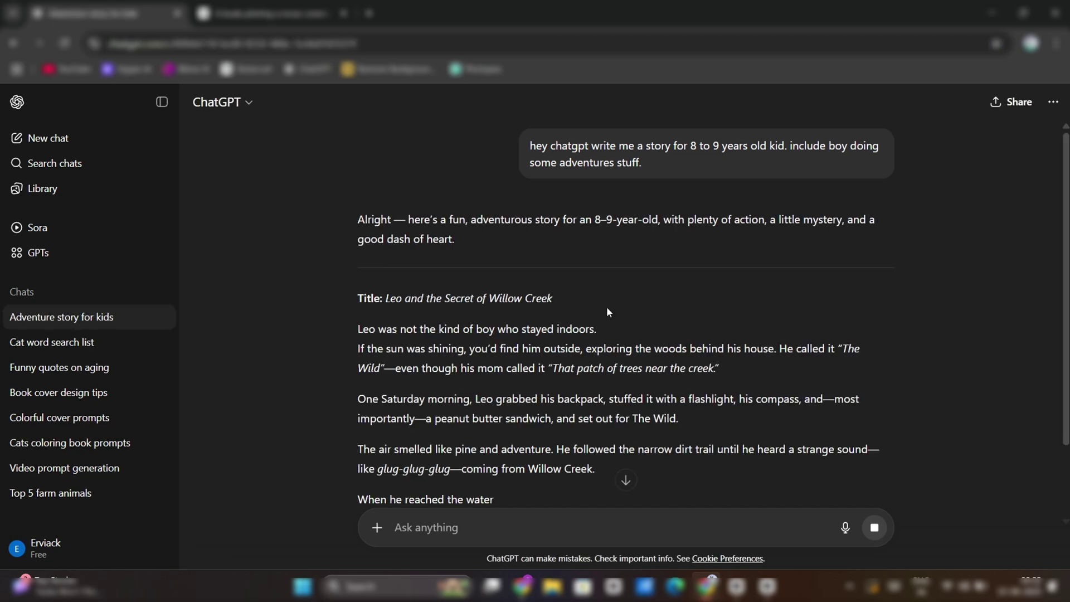
Step: Scroll through 'Leo and the Secret of Willow Creek' to its end and back up
scroll(608, 311, down, 3)
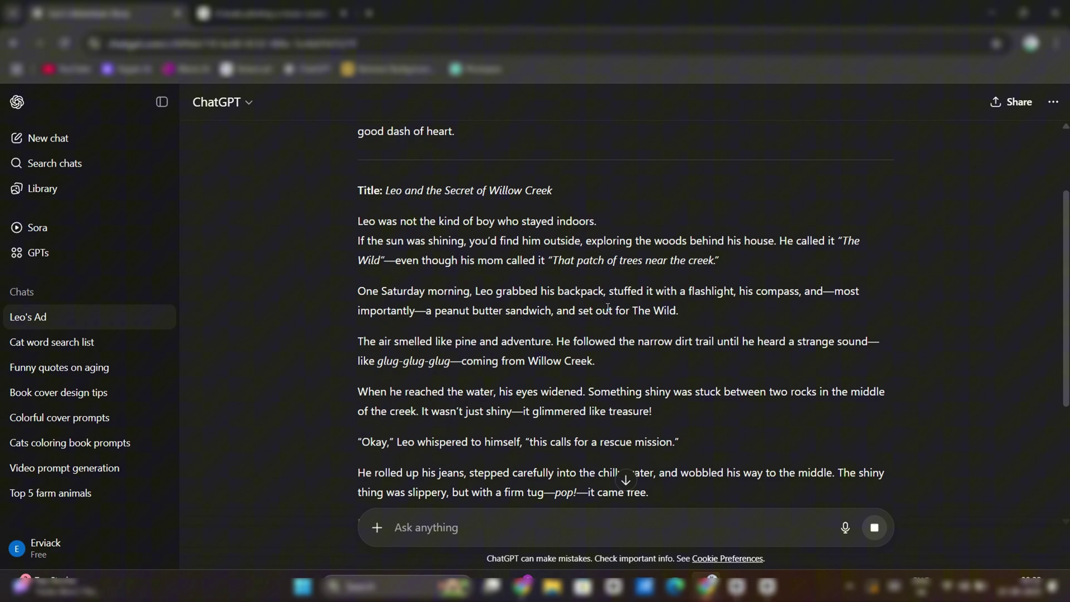
scroll(608, 308, down, 5)
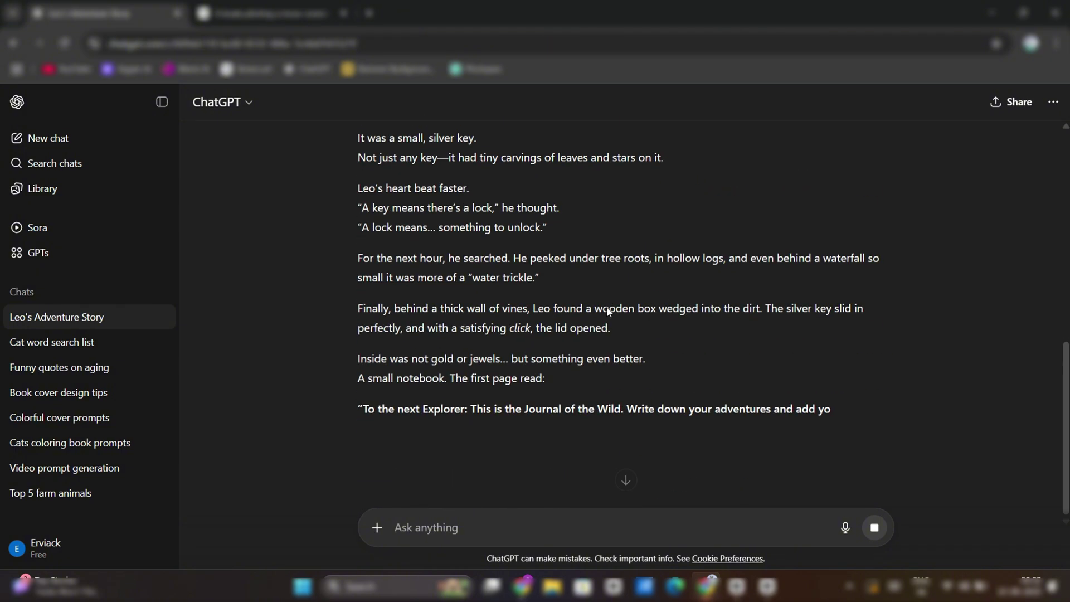
scroll(606, 311, down, 5)
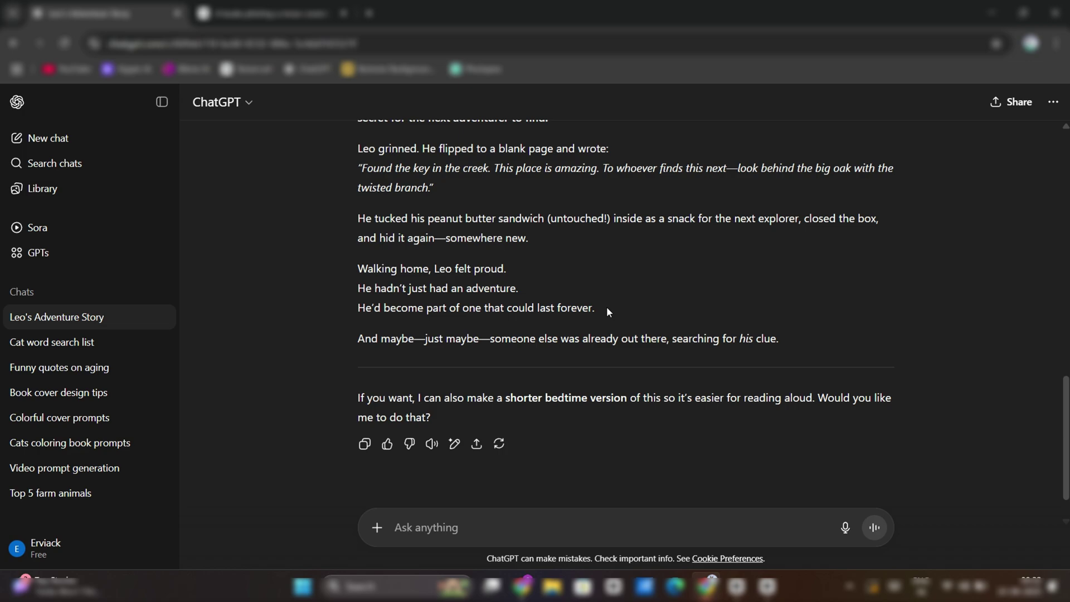
scroll(607, 306, up, 15)
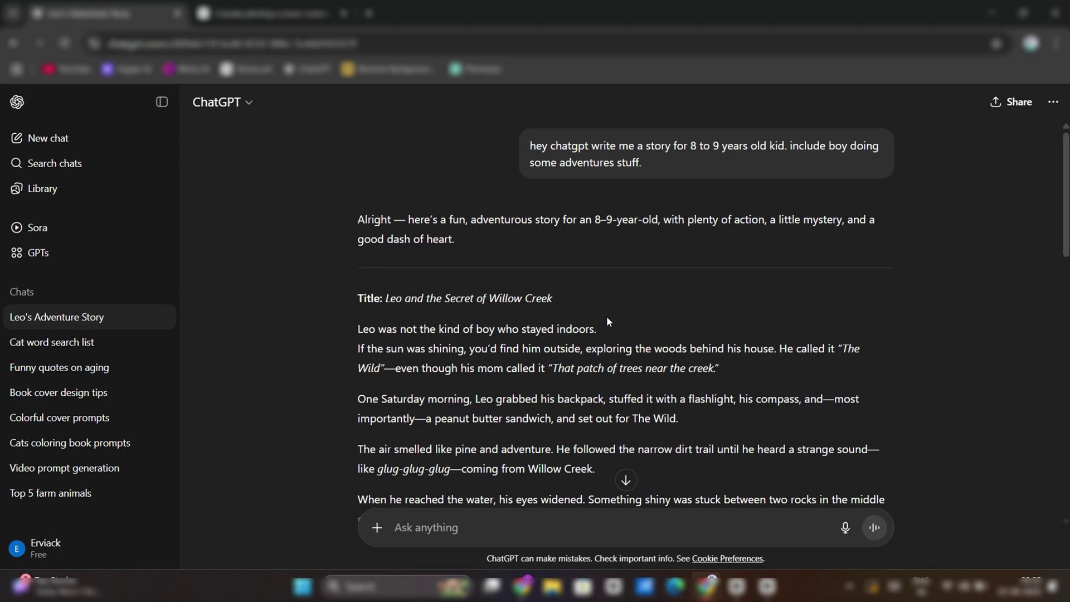
Step: Ask ChatGPT to divide this story into 10 pages
click(432, 527)
text(this story book will have 10 pages)
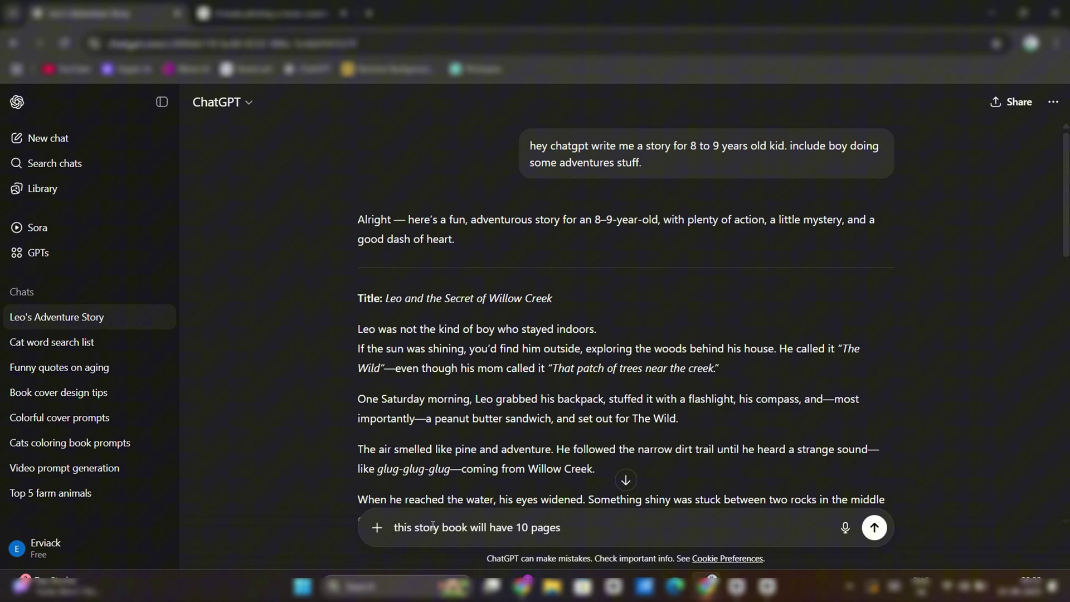
text(de t)
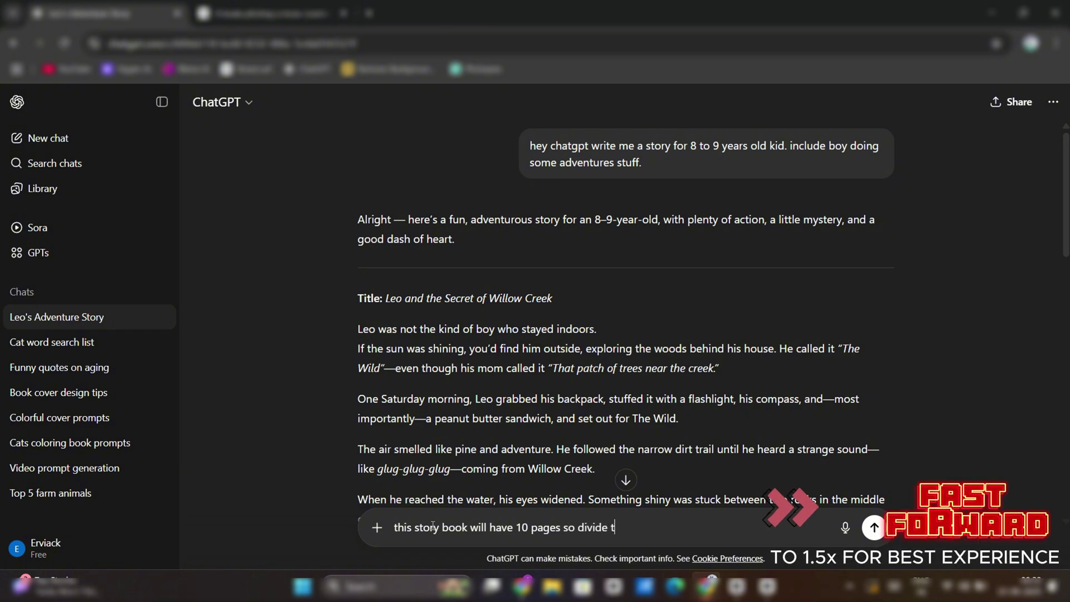
text(his story)
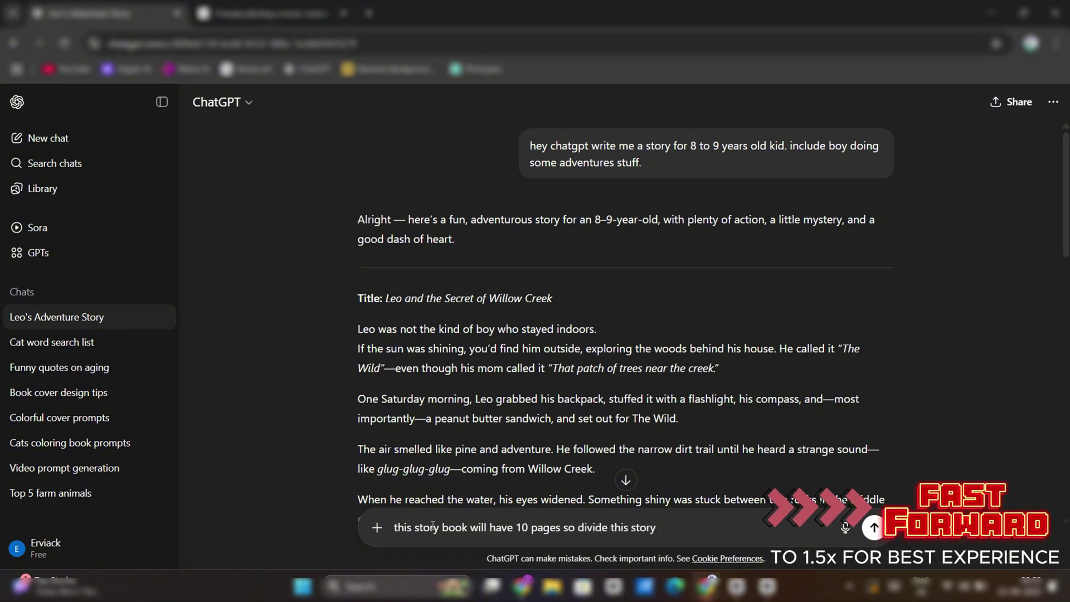
text( into 10 pages)
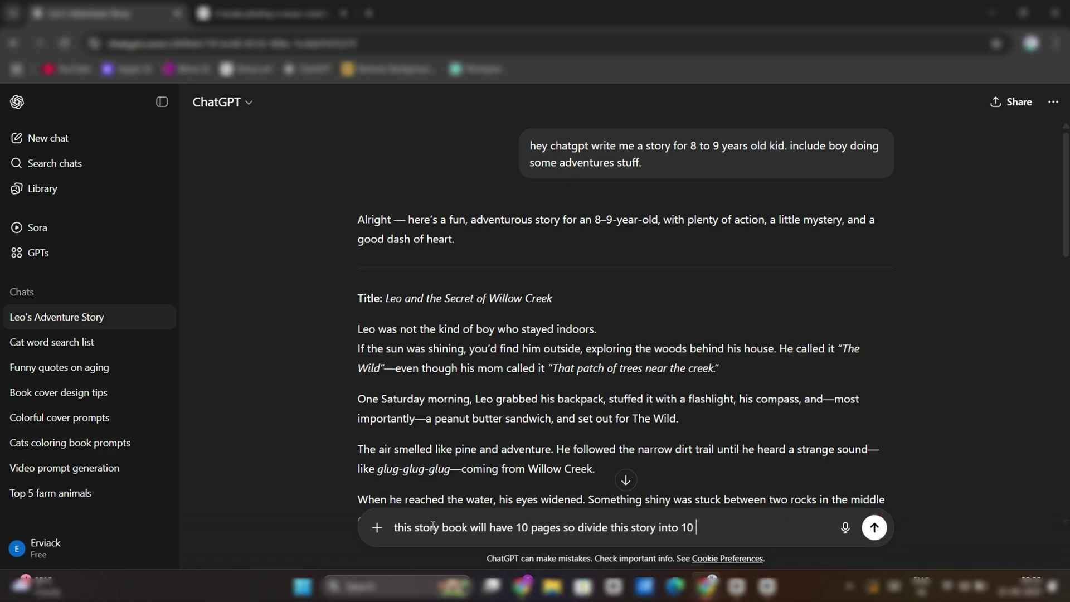
key(Return)
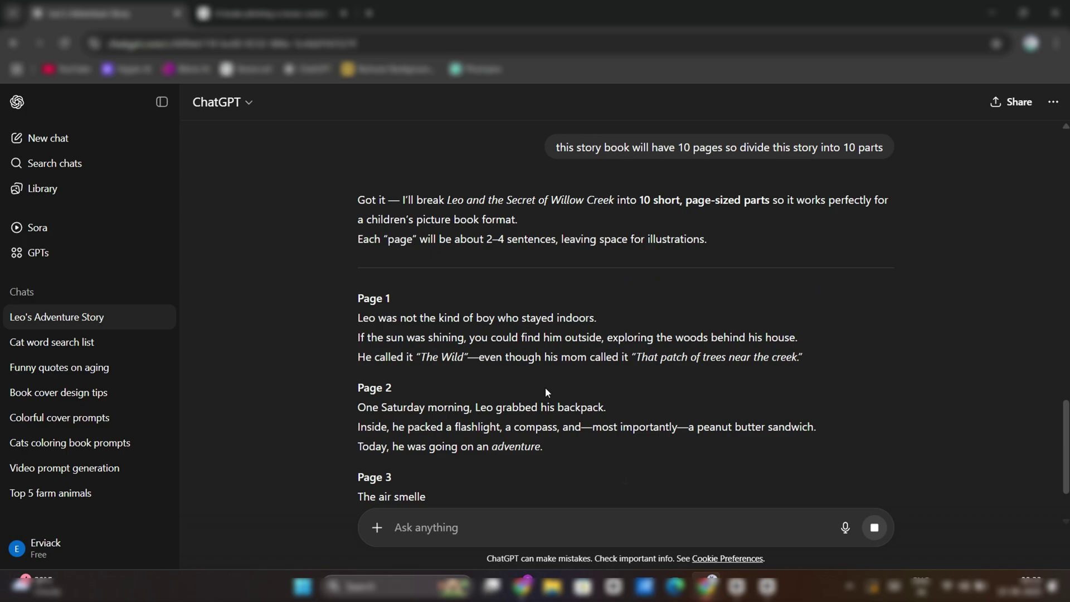
Step: Read through the 10 picture-book pages of 2–4 sentences each
scroll(545, 393, down, 3)
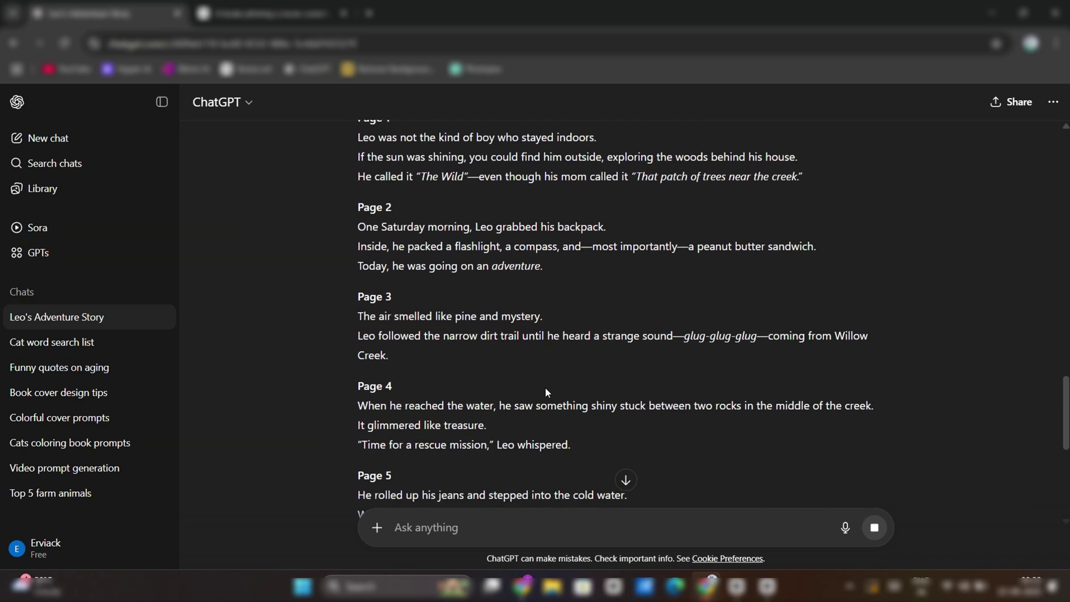
scroll(546, 387, down, 9)
scroll(546, 388, down, 3)
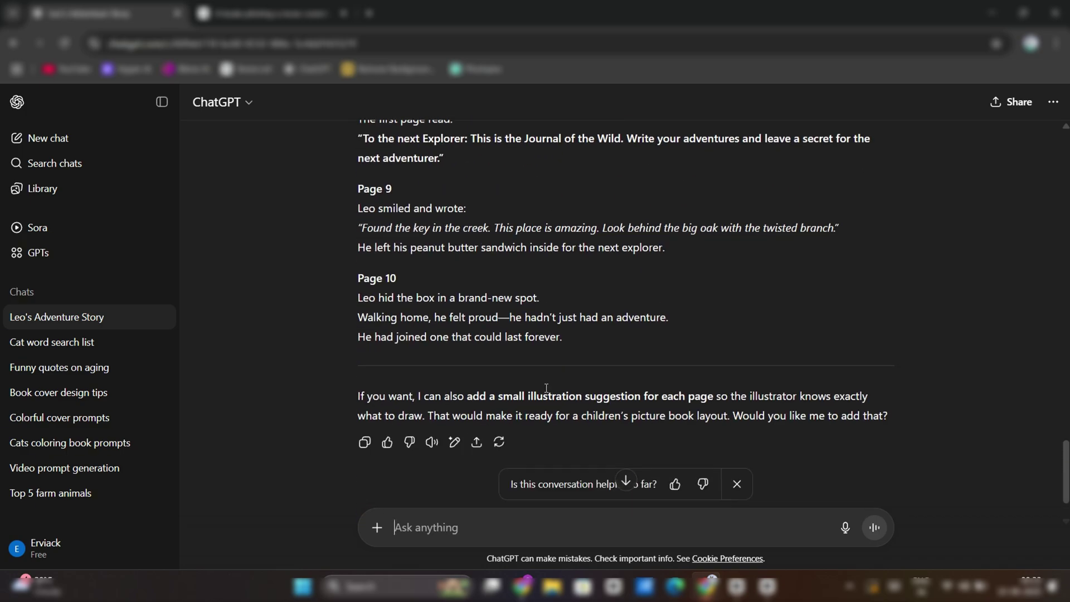
scroll(547, 388, up, 20)
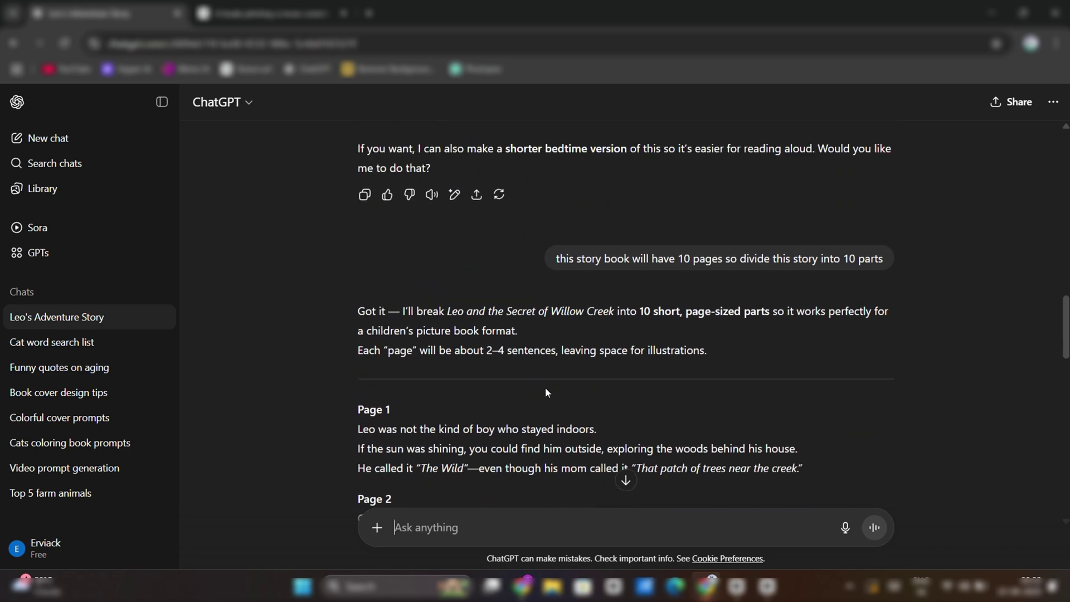
scroll(545, 393, down, 2)
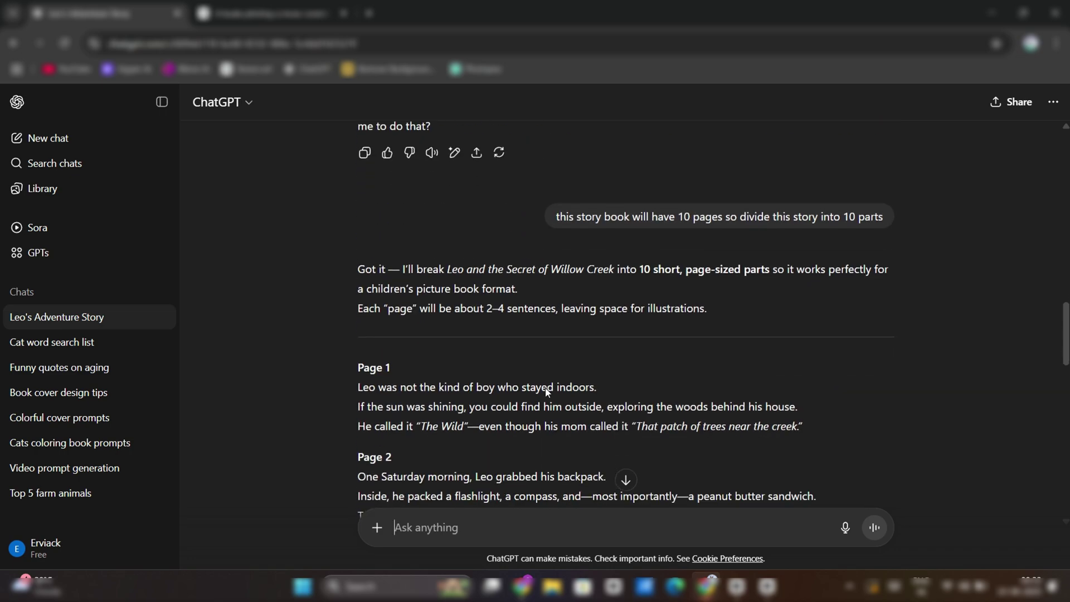
scroll(546, 388, down, 2)
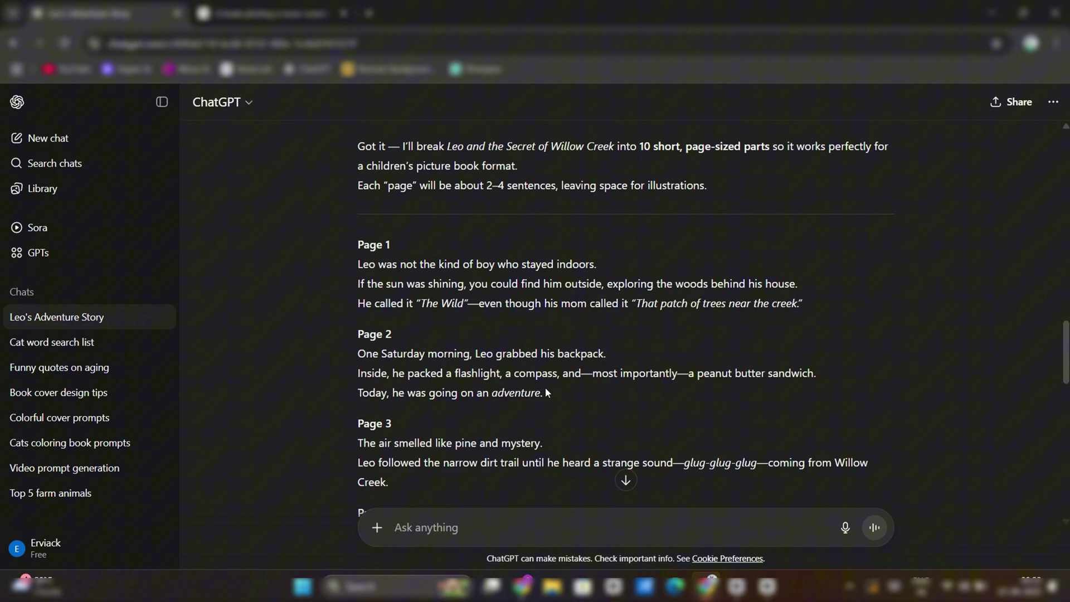
Step: Request per-page image prompts with a Leo character reference and select the Page 1 prompt
text(write me prompt to generate ima)
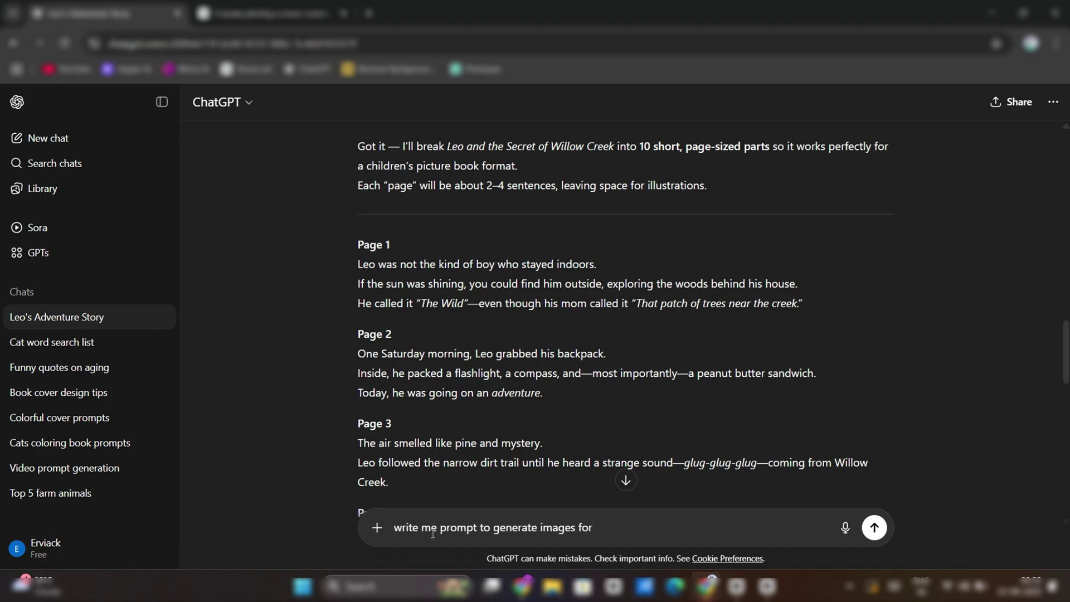
text(ge)
key(Return)
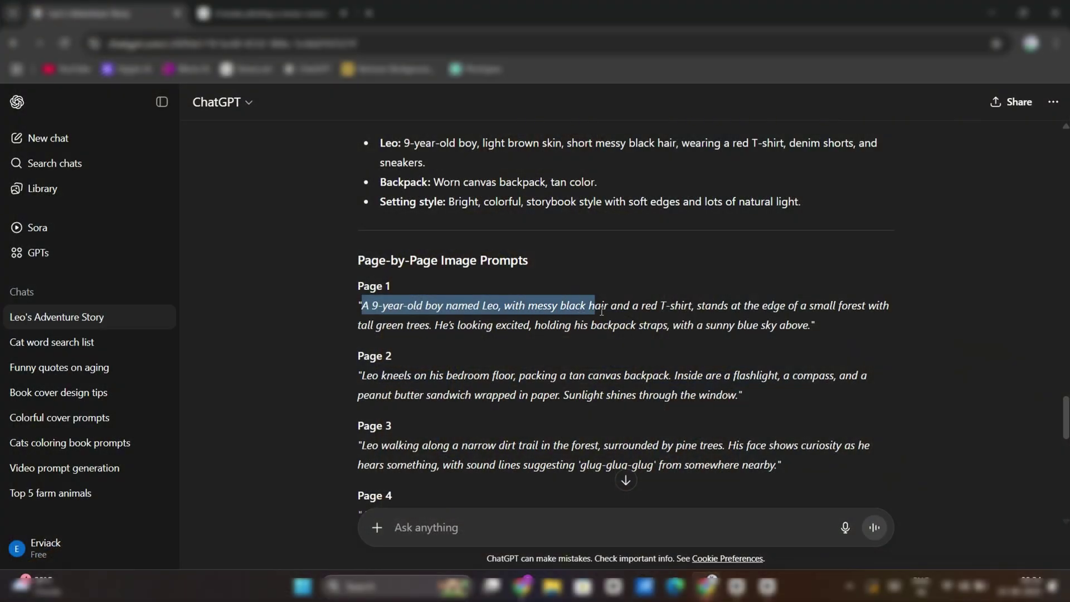
drag(676, 307, 808, 324)
key(ctrl+c)
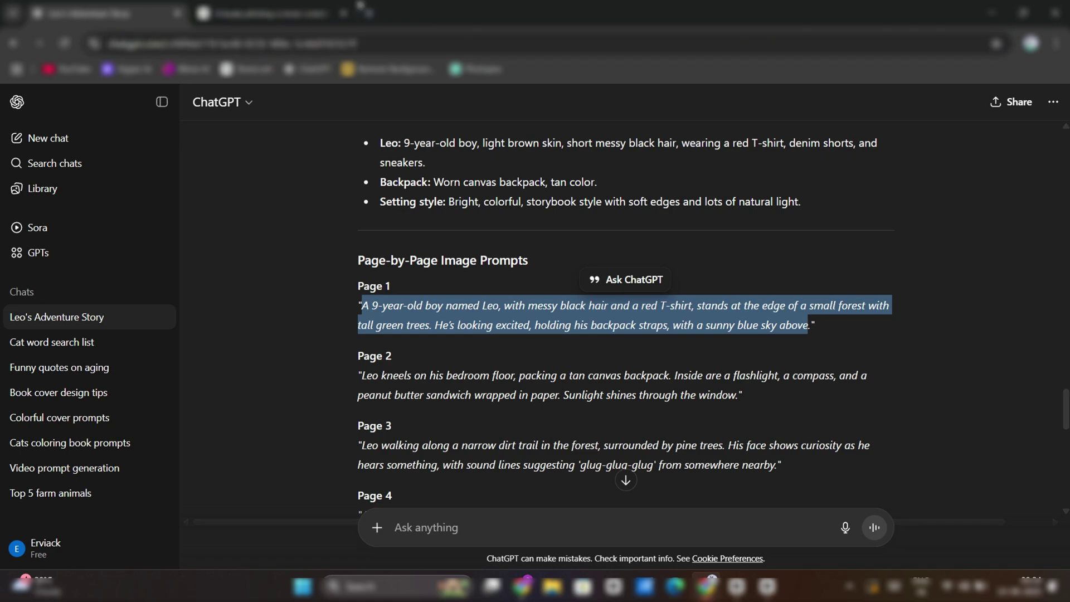
key(ctrl+Tab)
Step: Remix with the Page 1 prompt, Square aspect ratio and 2 images, then generate
click(810, 450)
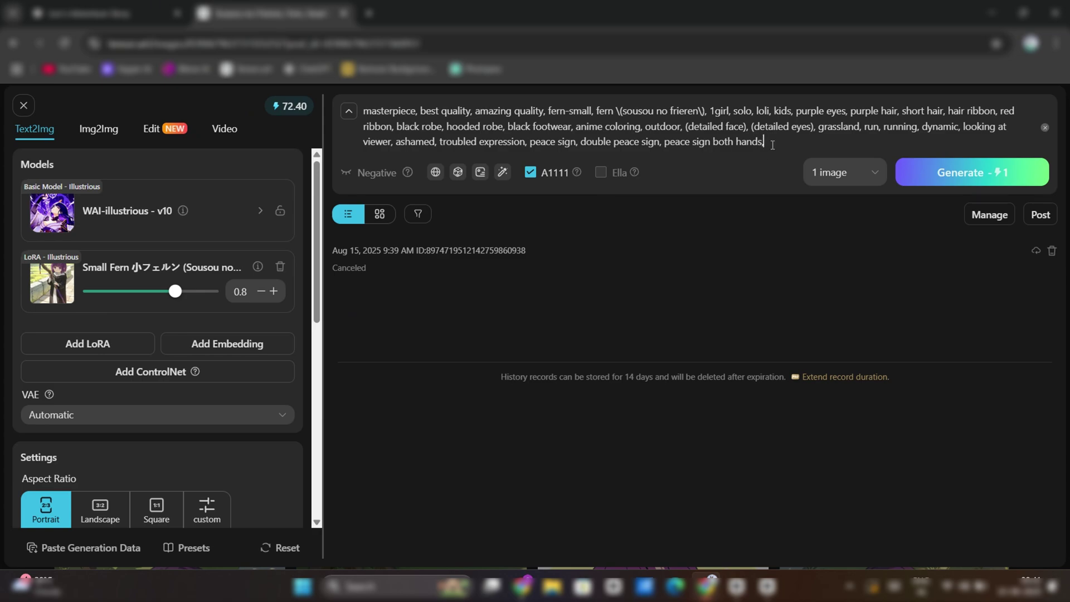
key(ctrl+a)
key(ctrl+v)
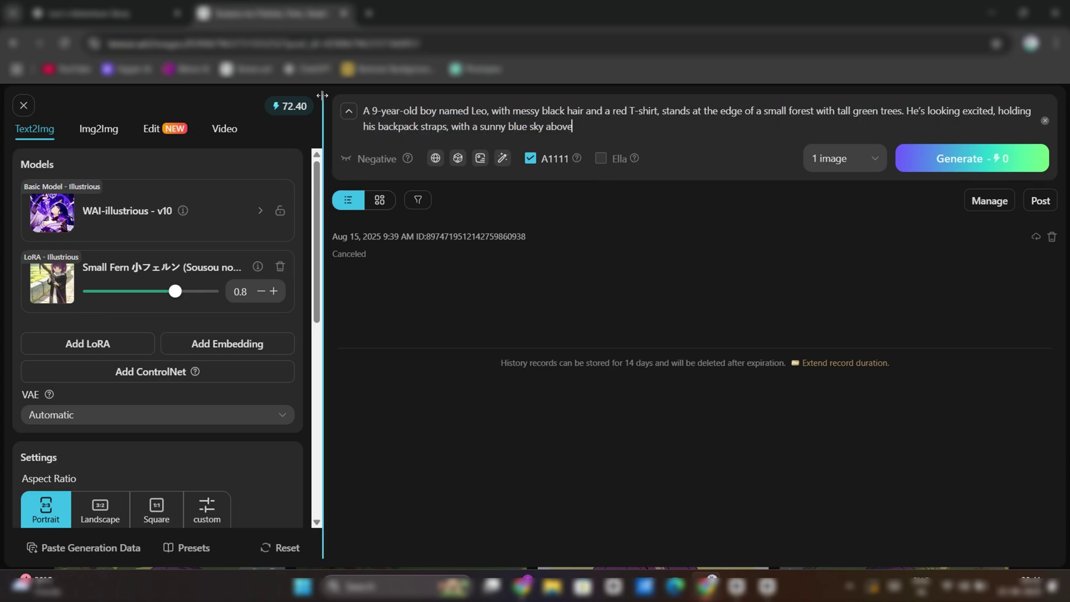
scroll(227, 418, down, 1)
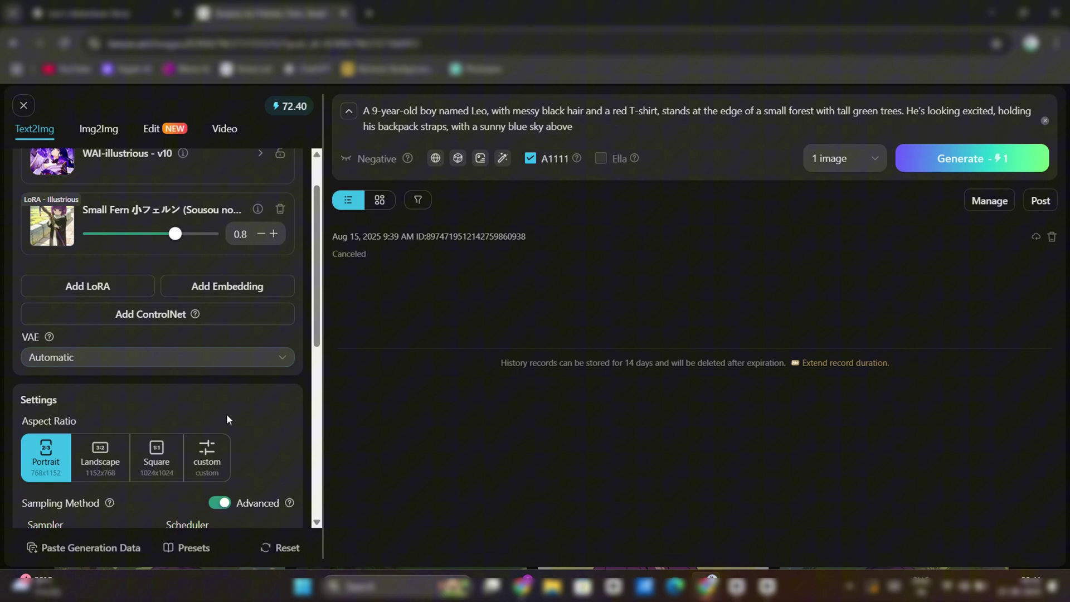
click(160, 458)
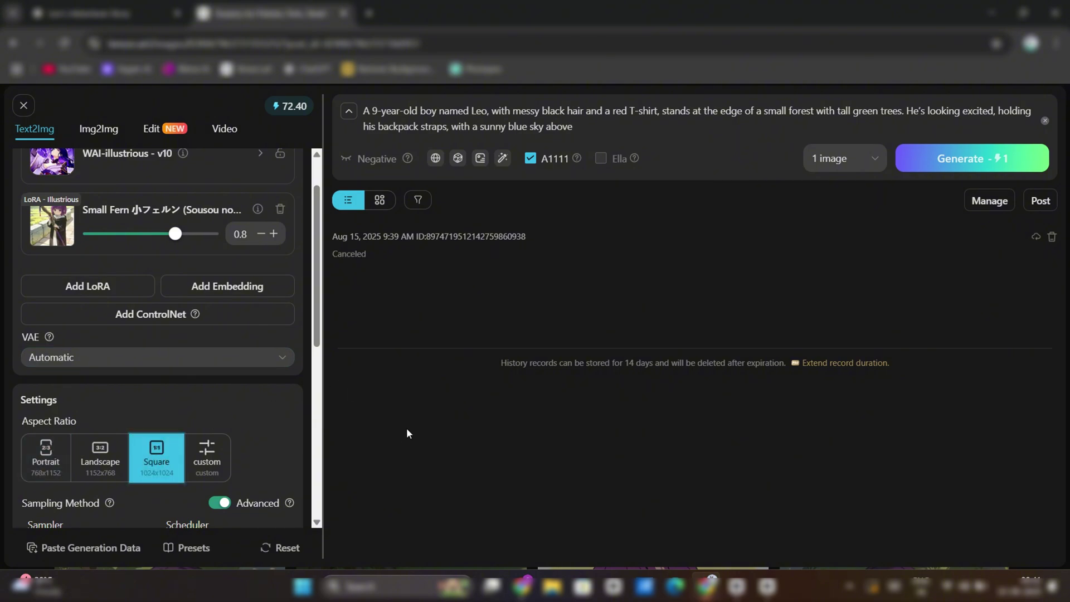
click(873, 161)
click(847, 211)
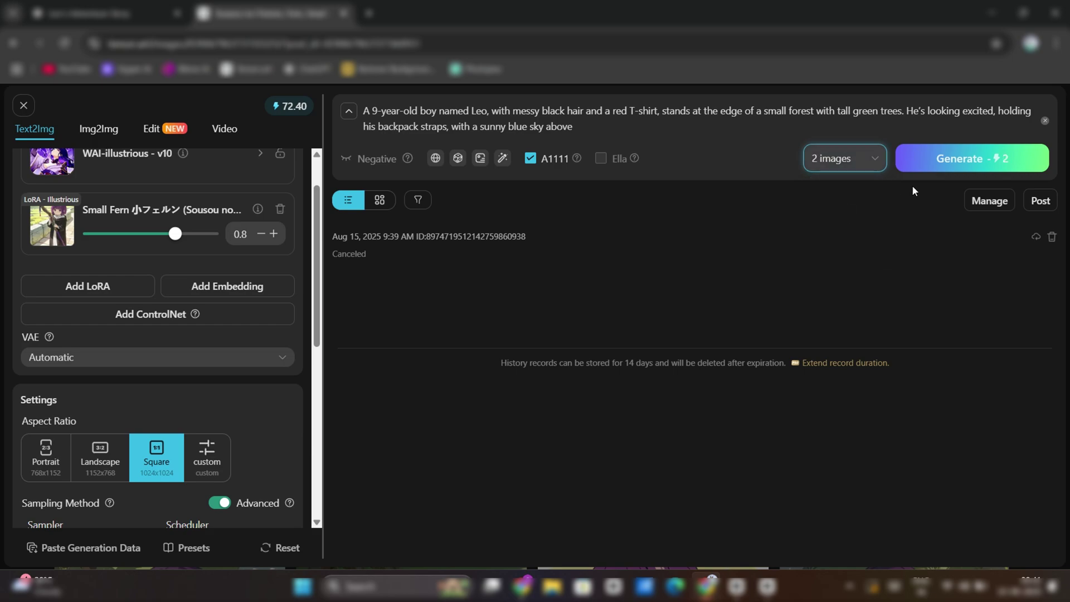
click(999, 158)
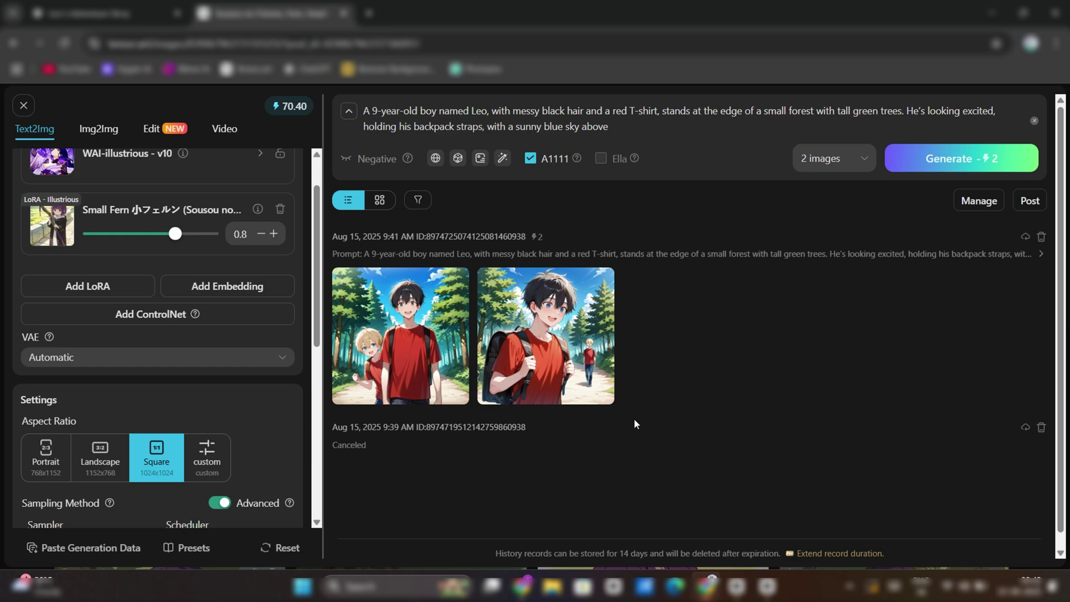
Step: View both Leo images and start saving one into a new folder named 'image'
click(399, 340)
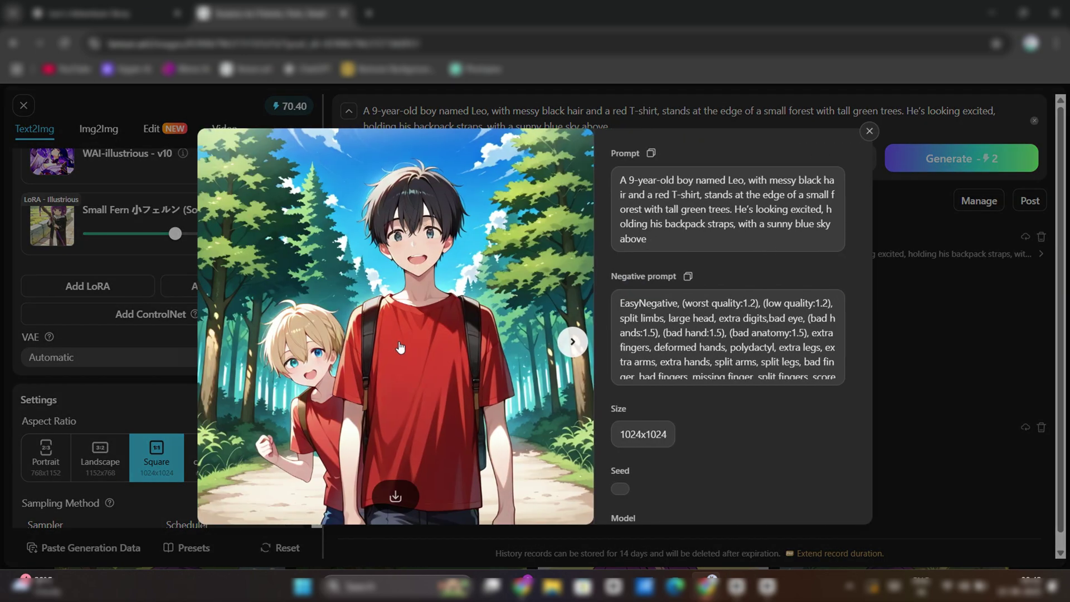
click(572, 343)
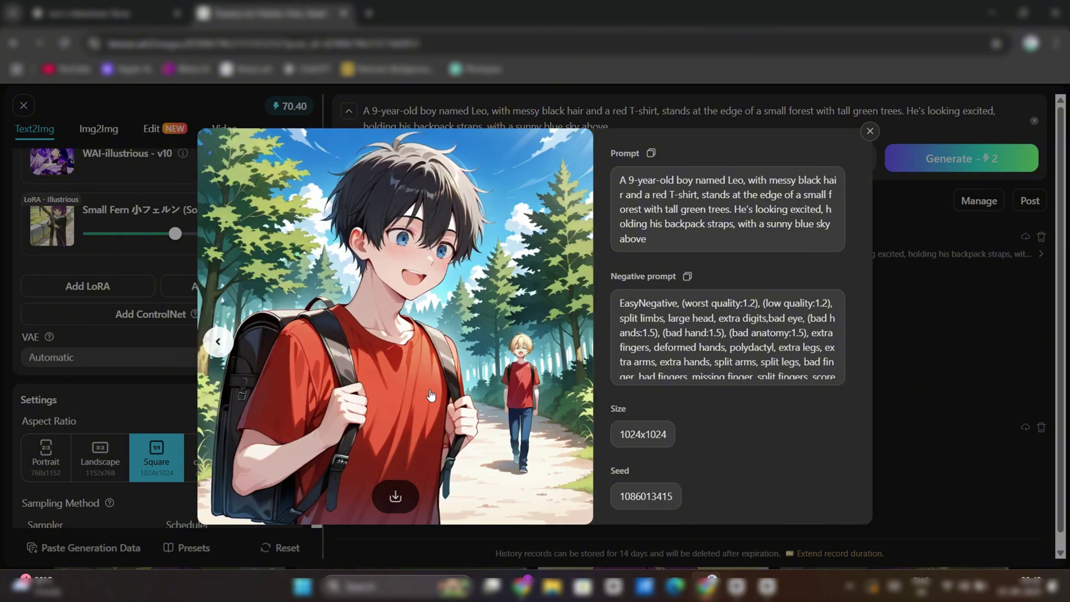
click(396, 497)
double_click(160, 118)
click(98, 68)
text(image)
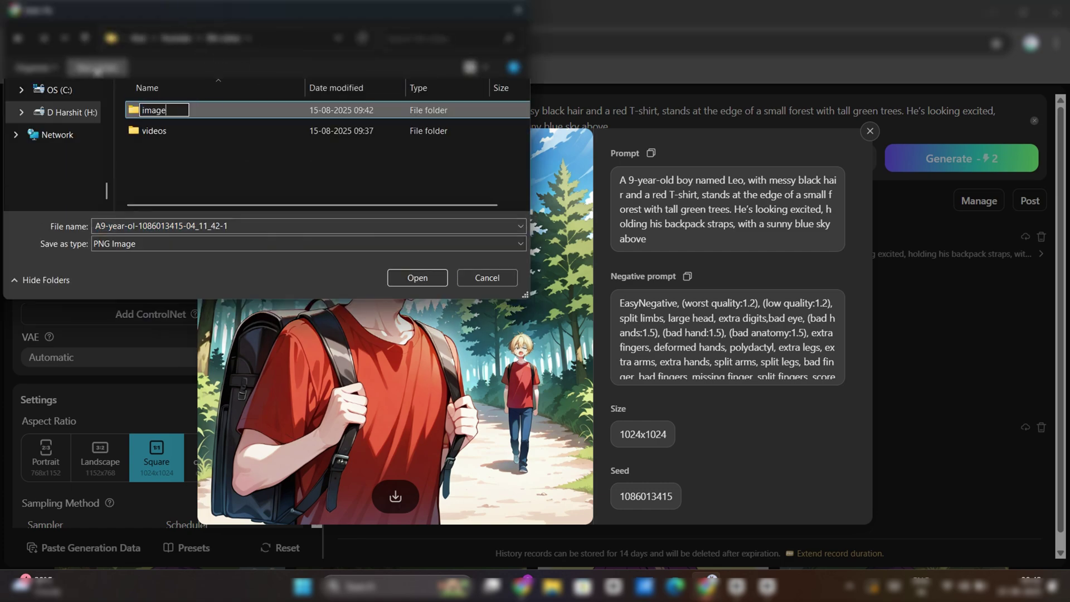
key(Return)
key(Return)
drag(229, 226, 94, 226)
Step: Save the Page 1 picture as '1', then generate two images from the Page 2 description
text(1)
click(417, 278)
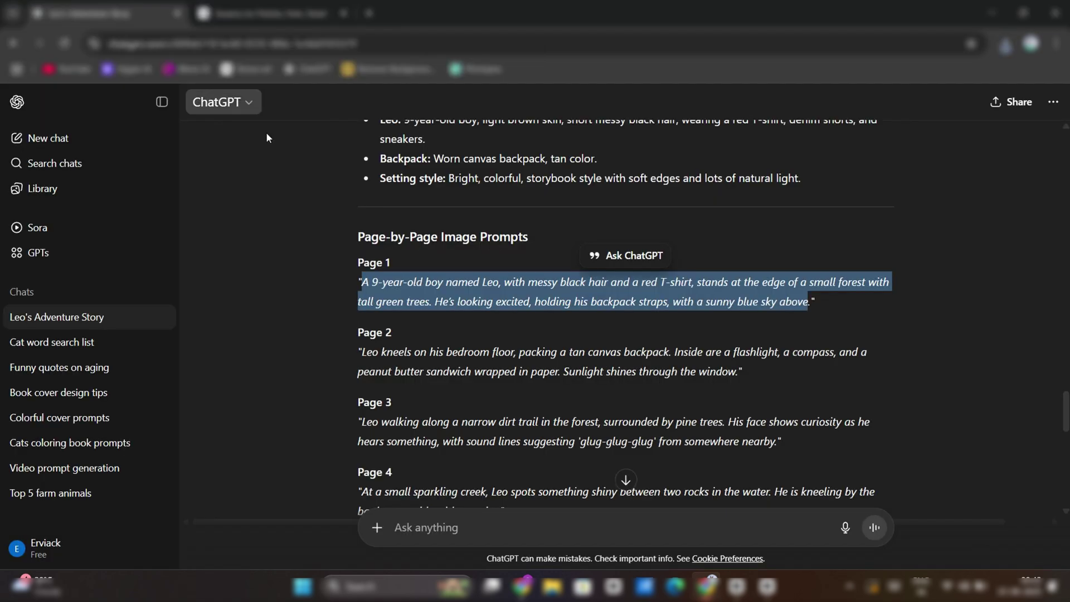
drag(363, 352, 736, 377)
key(ctrl+c)
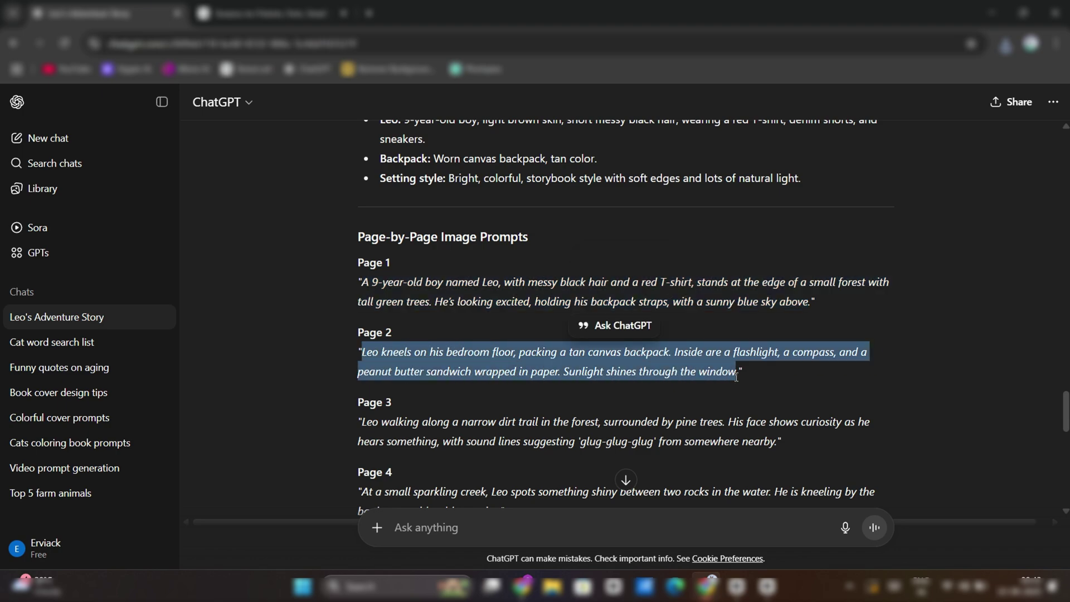
click(264, 7)
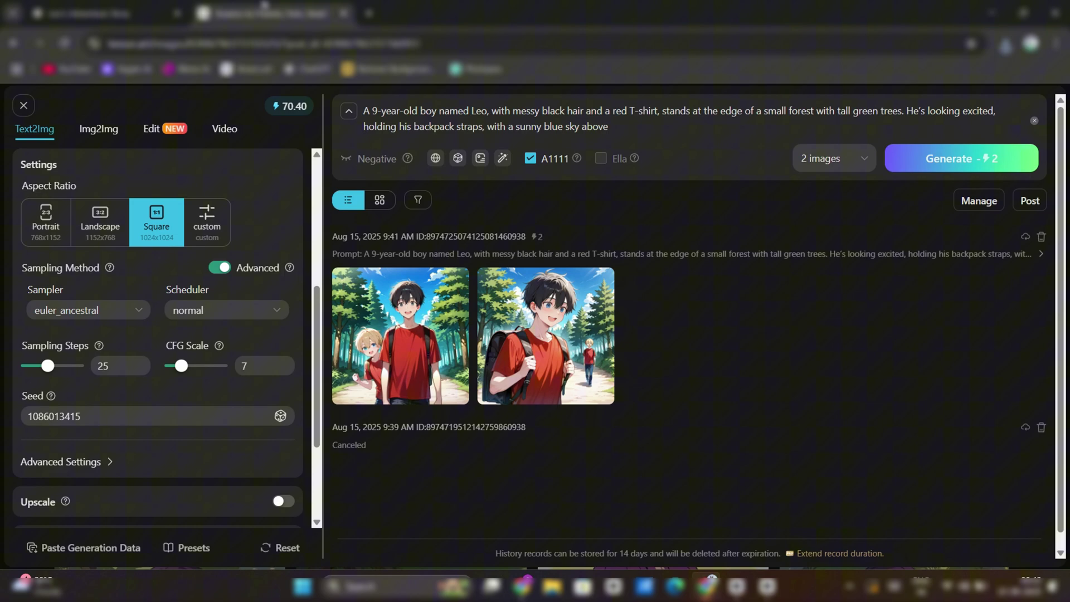
drag(622, 127, 357, 109)
key(ctrl+v)
click(955, 160)
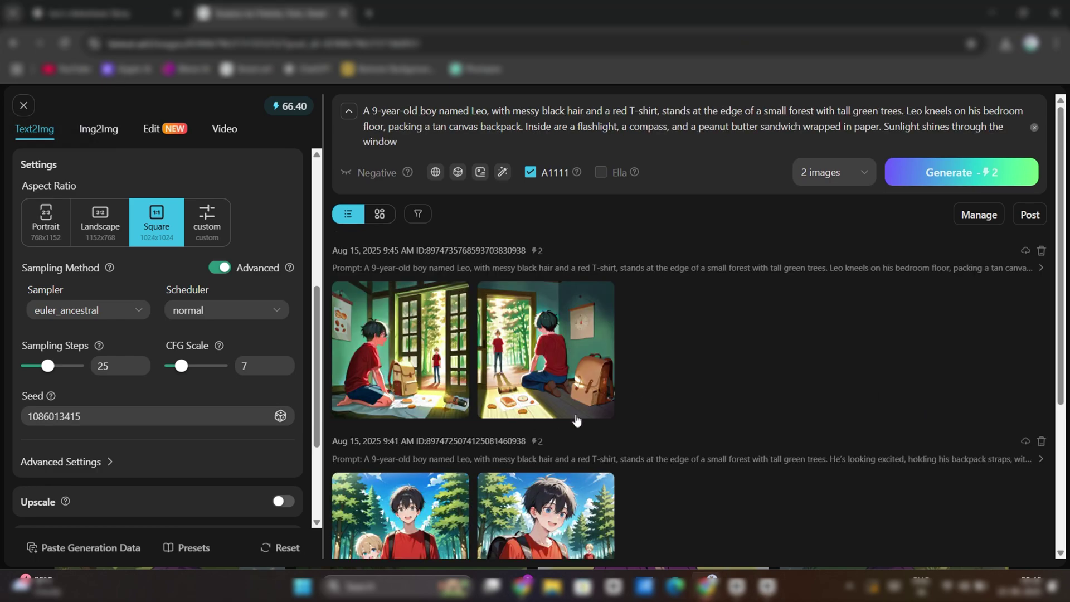
Step: Download and save the first Page 2 bedroom picture
click(412, 356)
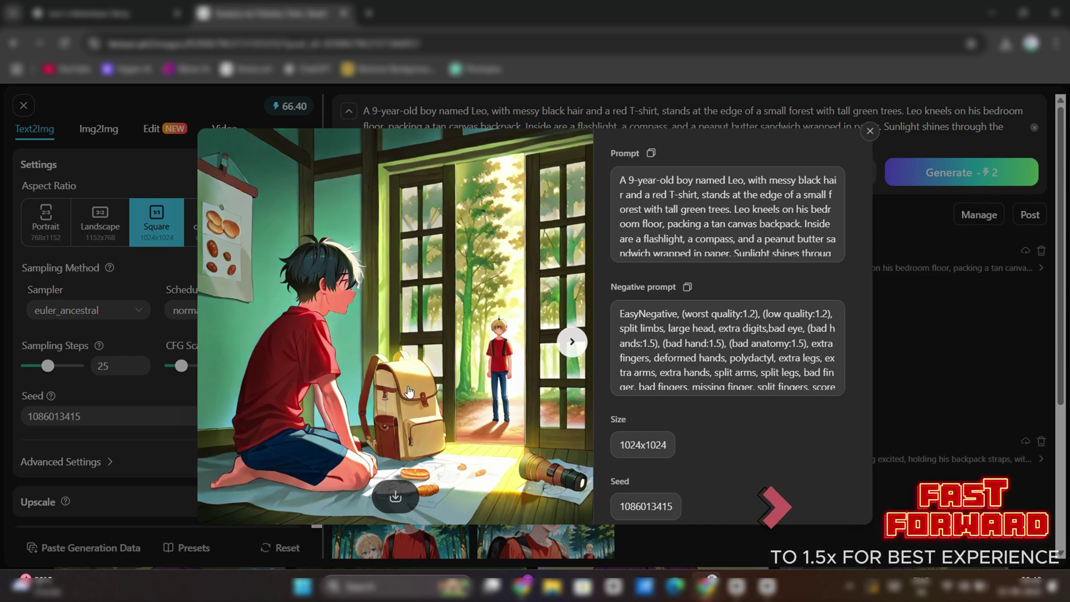
click(396, 496)
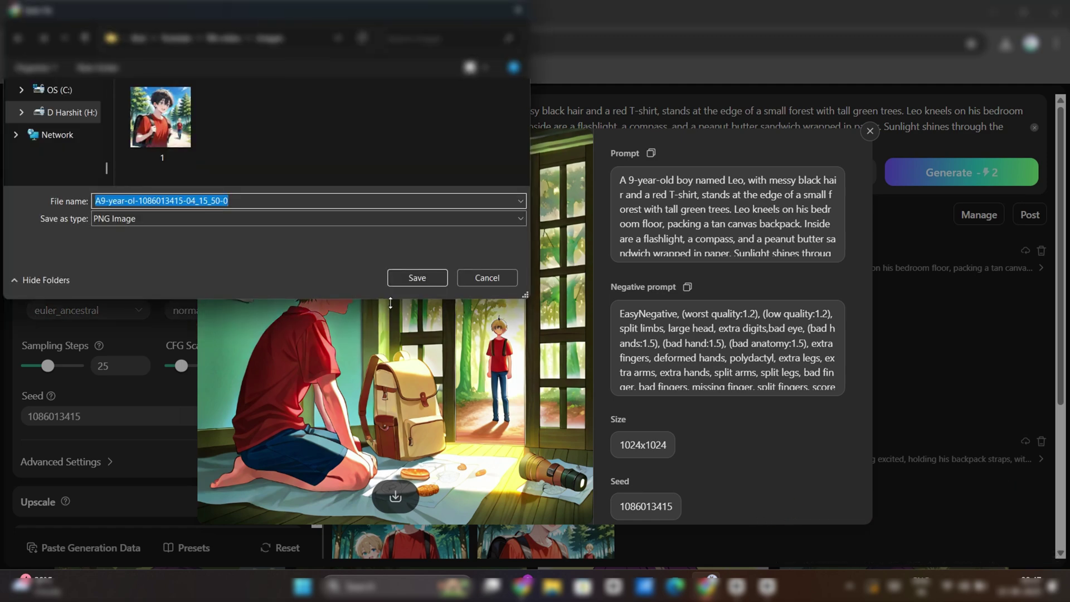
click(418, 278)
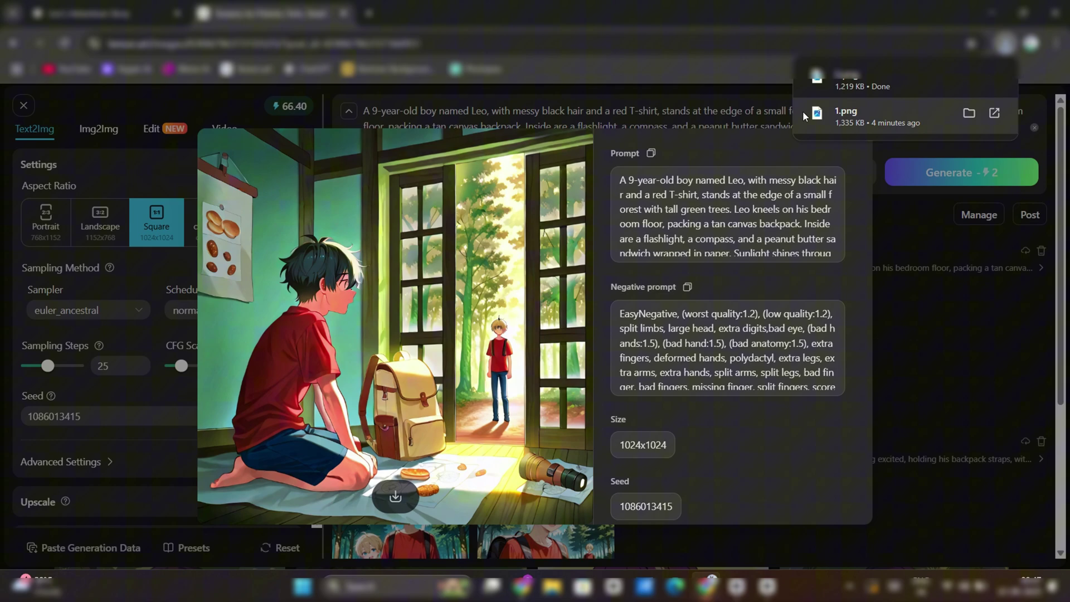
key(Escape)
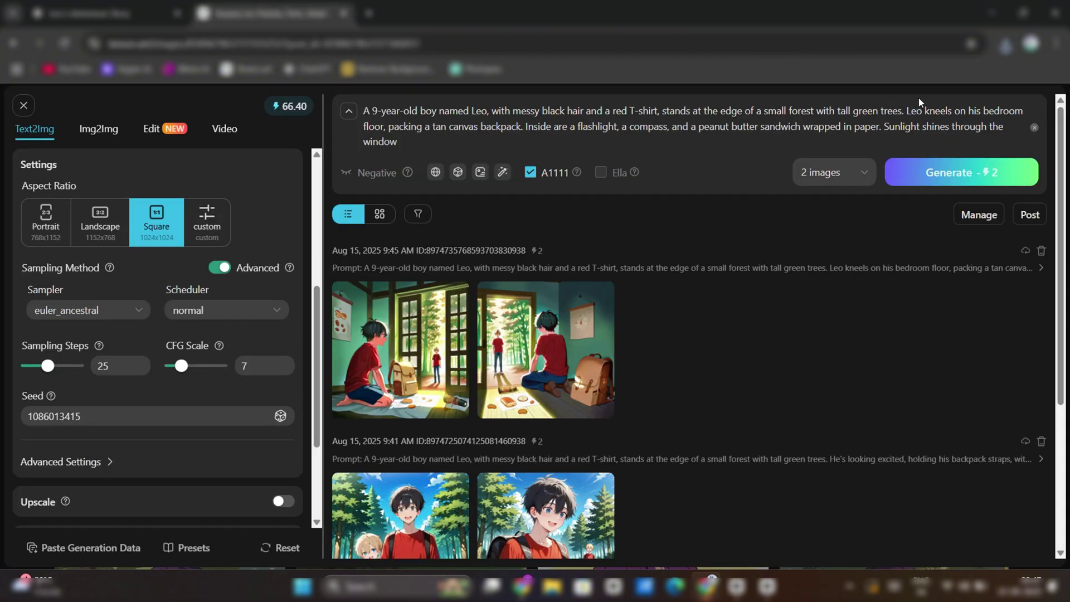
Step: Generate images for Pages 3 and 4 and open a creek picture full size
text(Leo walking along a narrow dirt trail in the forest, surrounded by pine trees. His face shows curiosity as he hears something, with sound lines suggesting 'glug-glug-glug' from somewhere nearby)
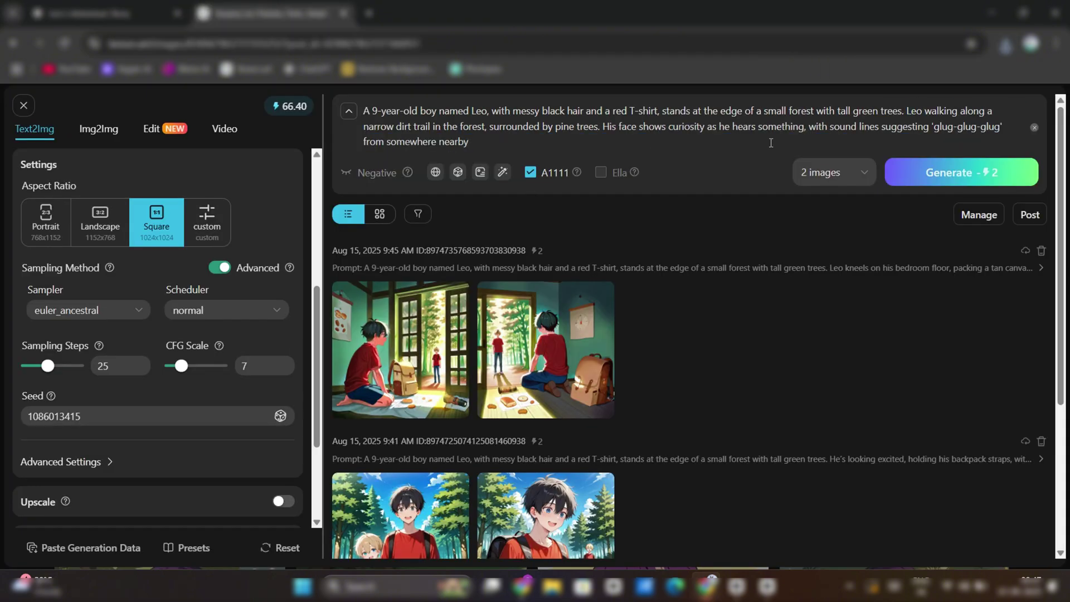
click(950, 173)
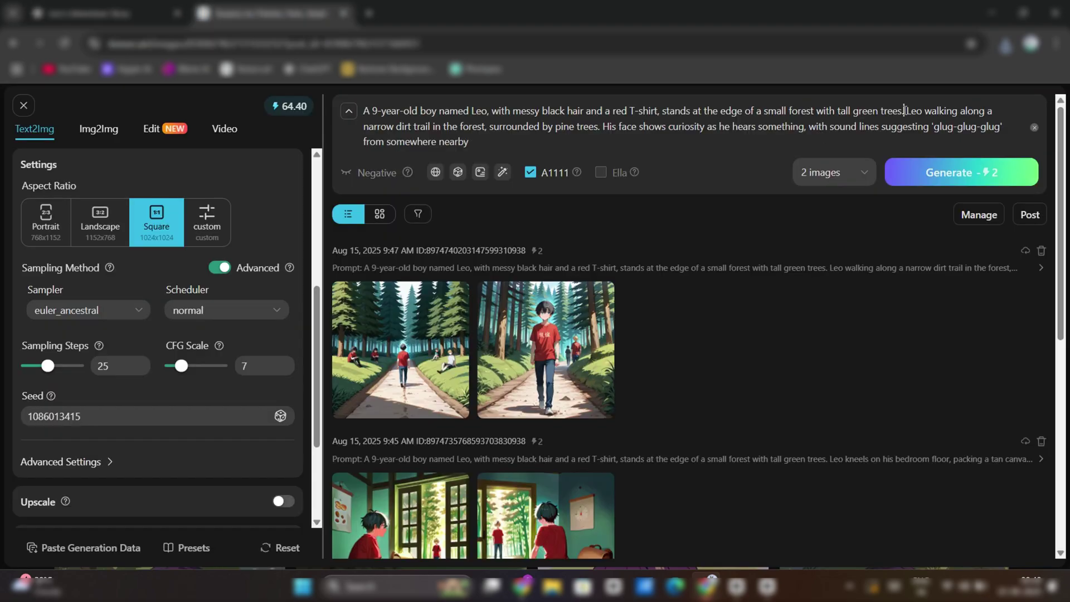
text(At a small sparkling creek, Leo spots something shiny between two rocks in the water. He is kneeling by the bank, eyes wide with surprise)
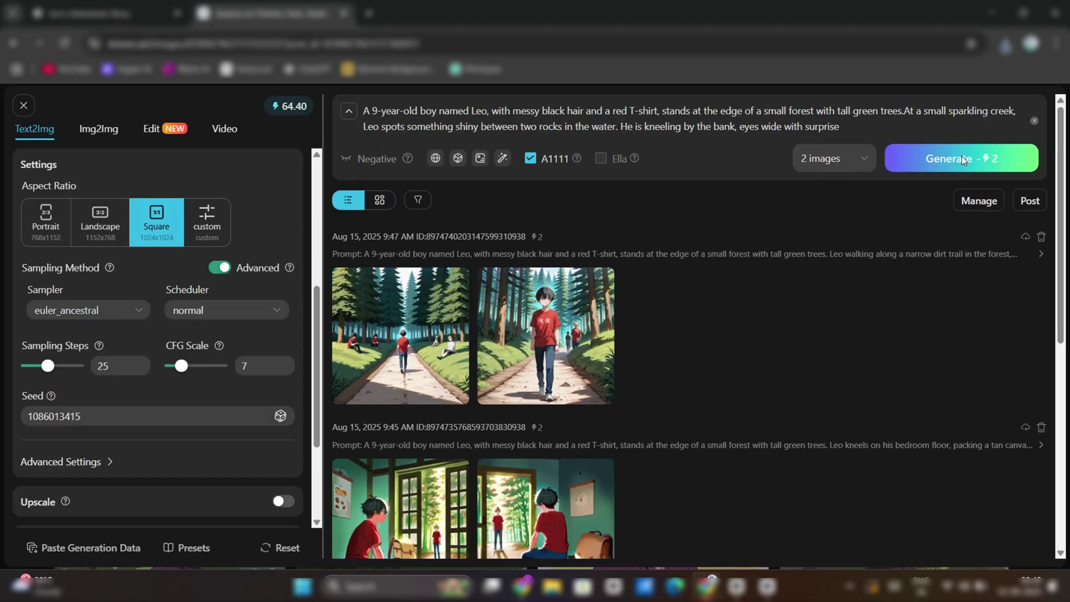
click(963, 161)
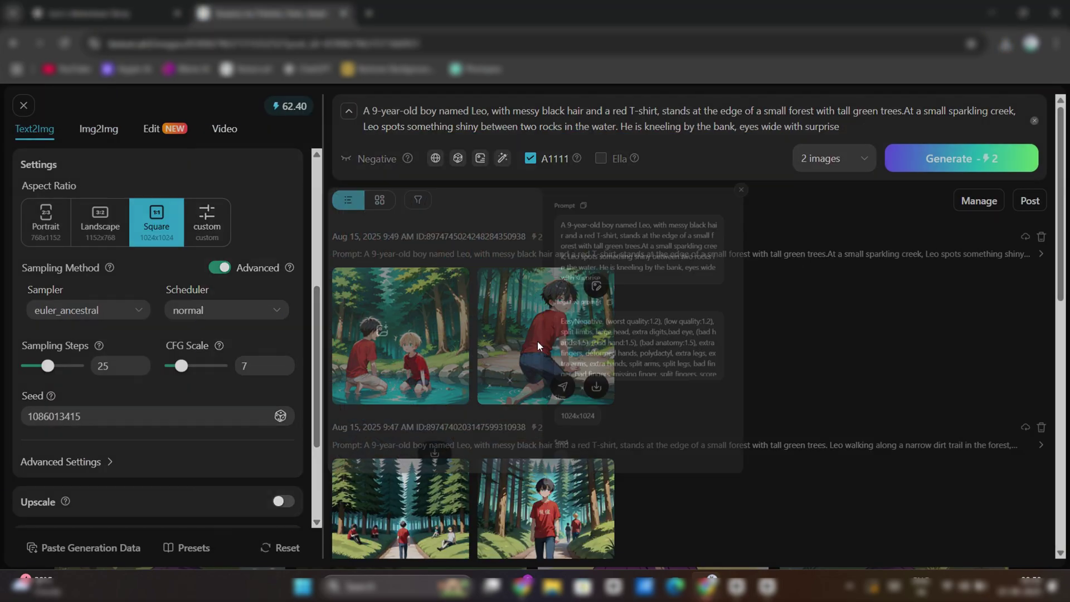
click(535, 334)
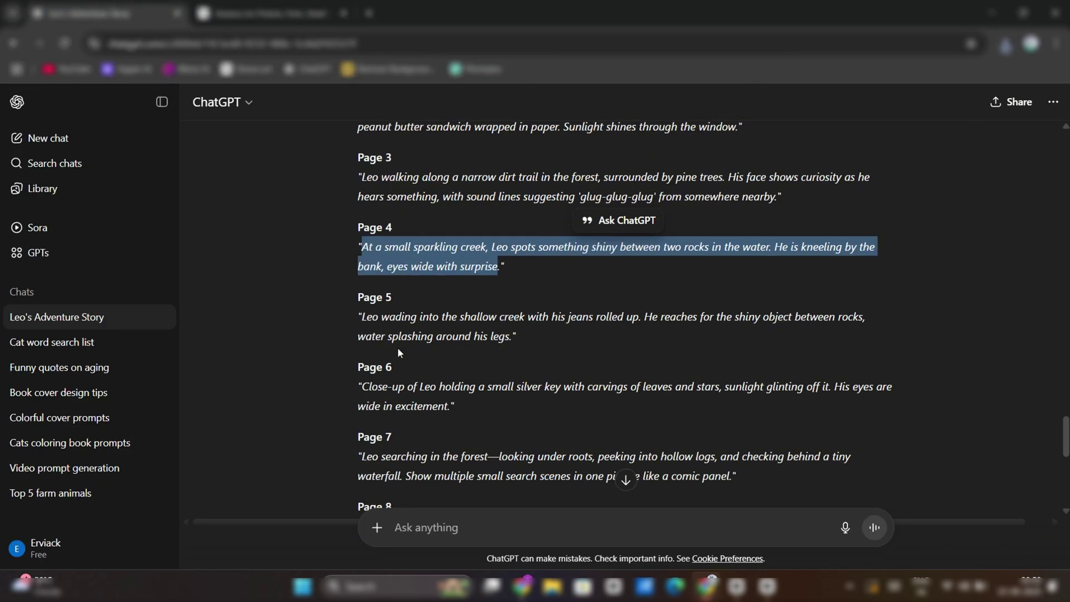
Step: Copy the Page 5 description into the prompt box
drag(363, 317, 508, 336)
key(ctrl+c)
key(ctrl+v)
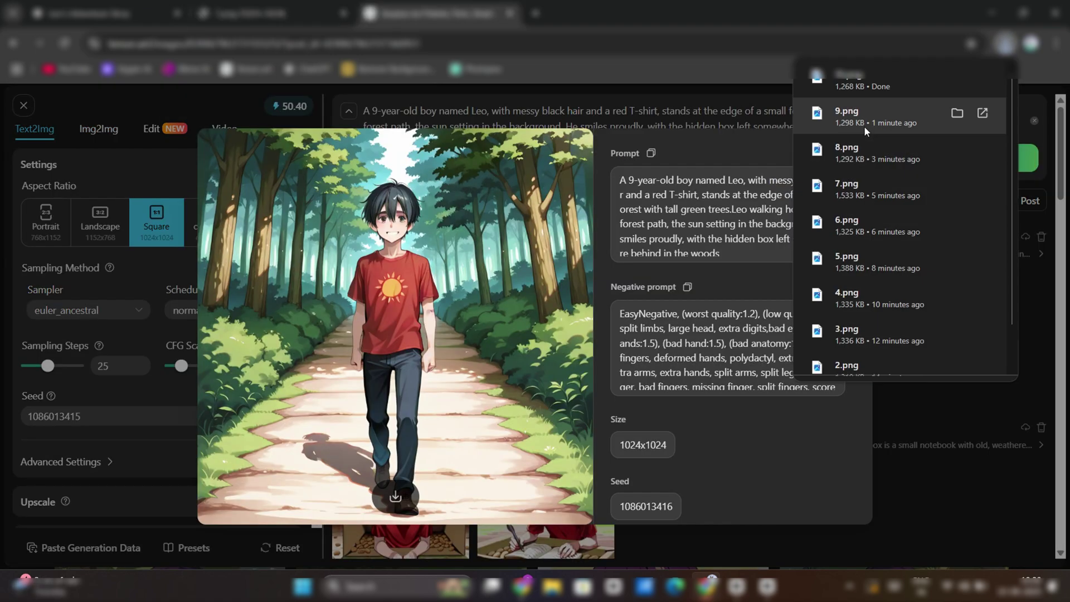
click(740, 139)
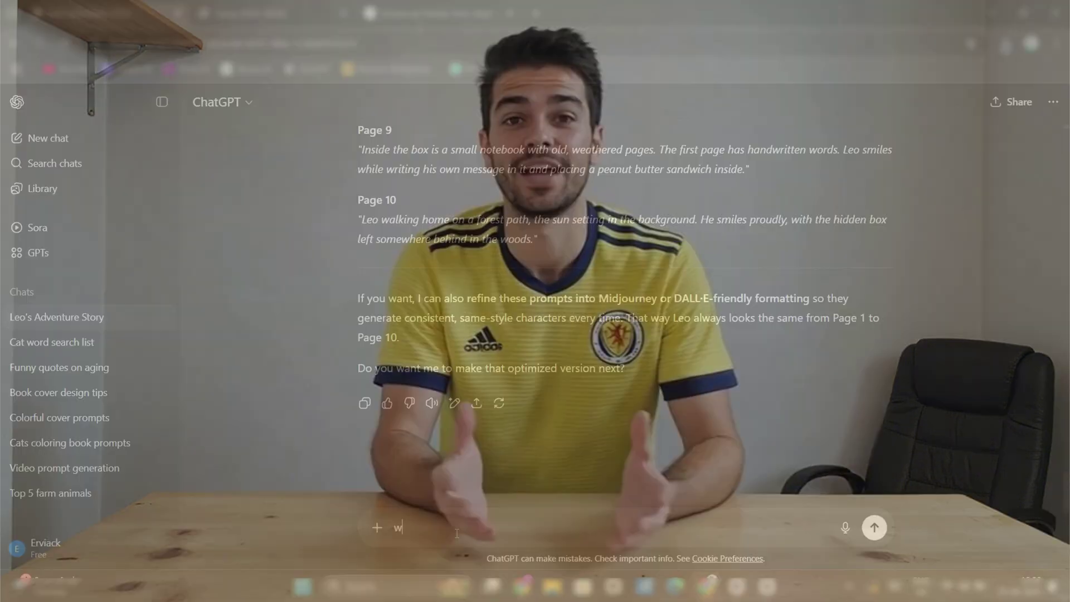
Step: Ask ChatGPT for a cover prompt for 'Leo and the Secret of Willow Creek' and copy it
text(rite)
text( me prompt to generate cover image for this story book)
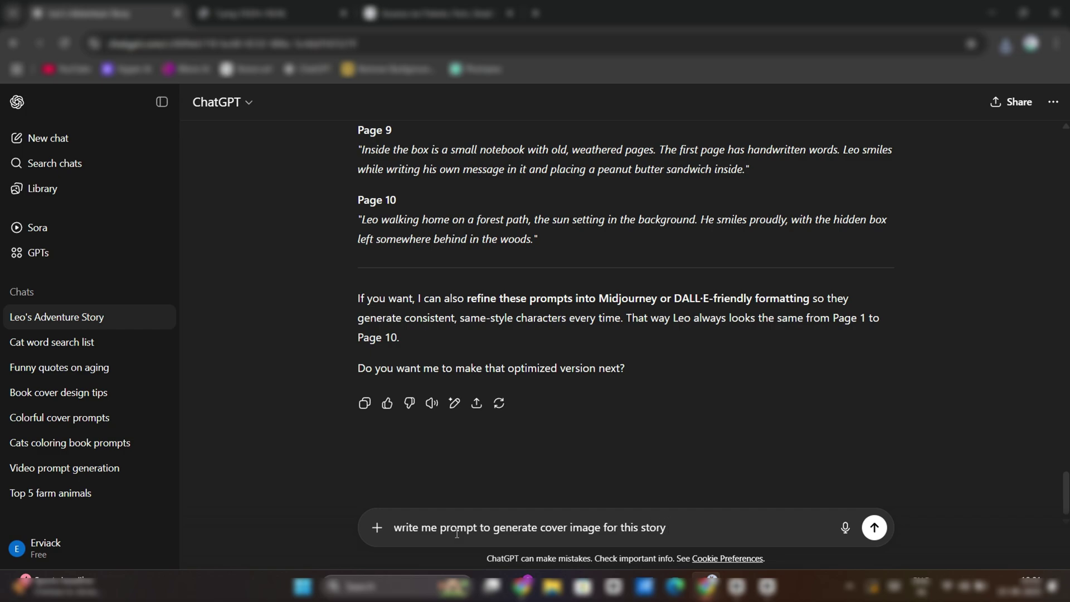
key(Return)
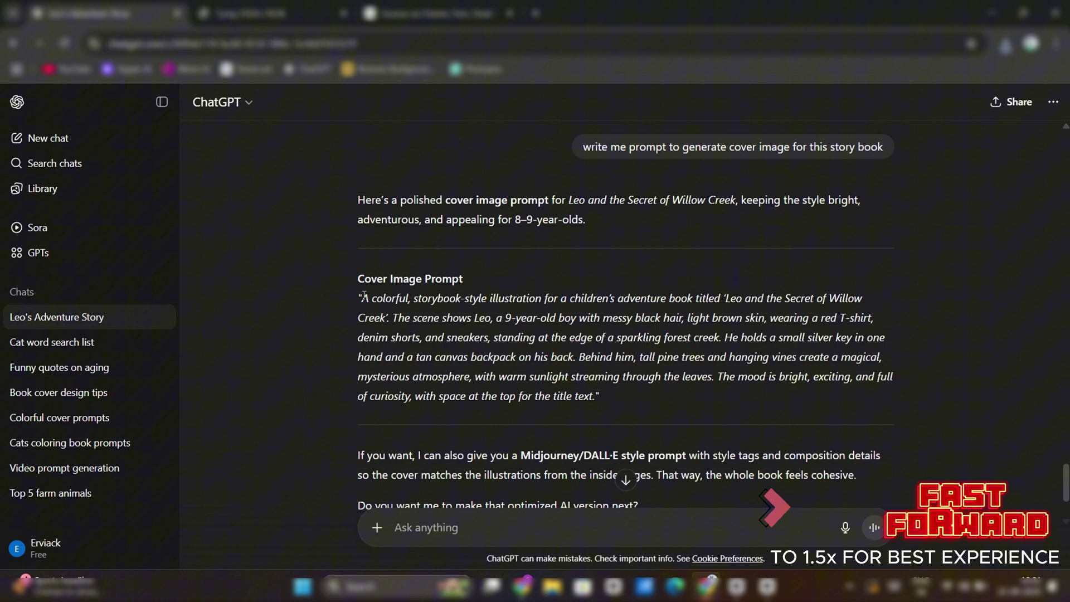
drag(358, 299, 592, 396)
key(ctrl+c)
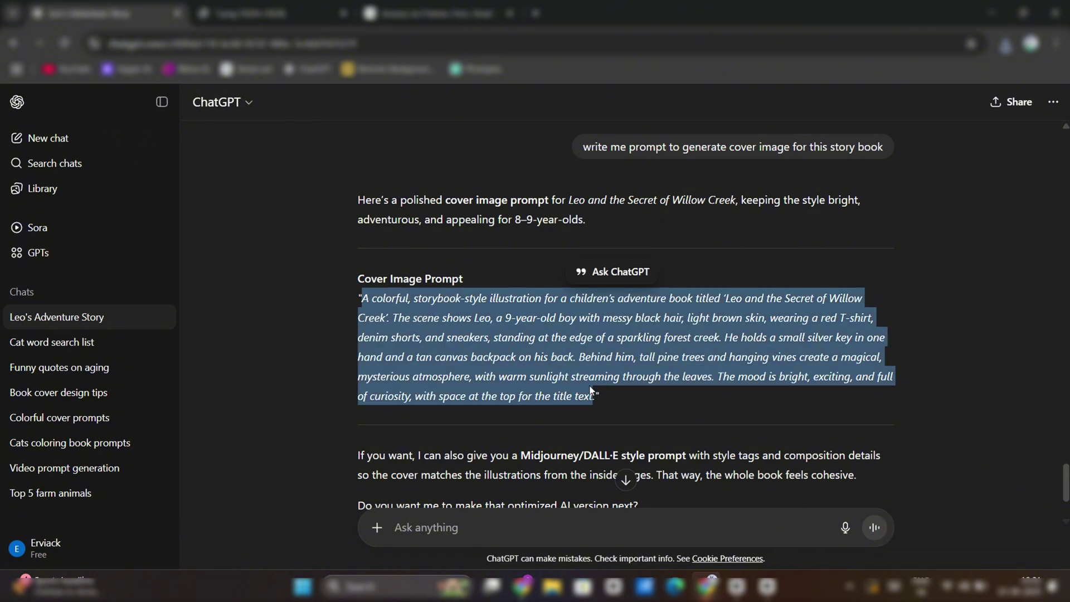
click(408, 11)
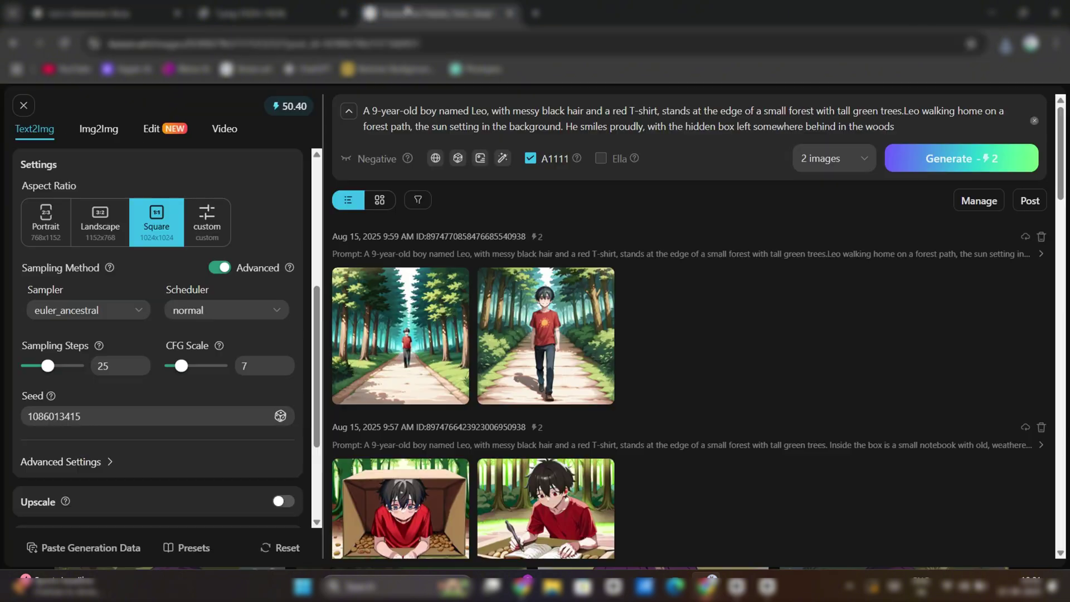
Step: Replace the prompt with the cover prompt, generate two covers, and download the second
click(1034, 121)
key(ctrl+v)
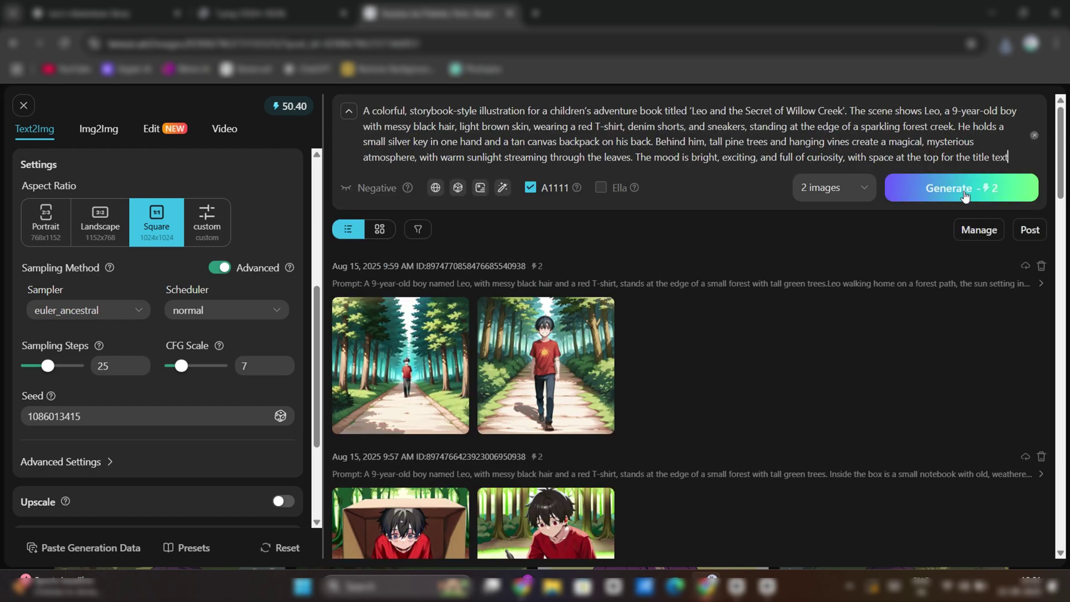
click(966, 195)
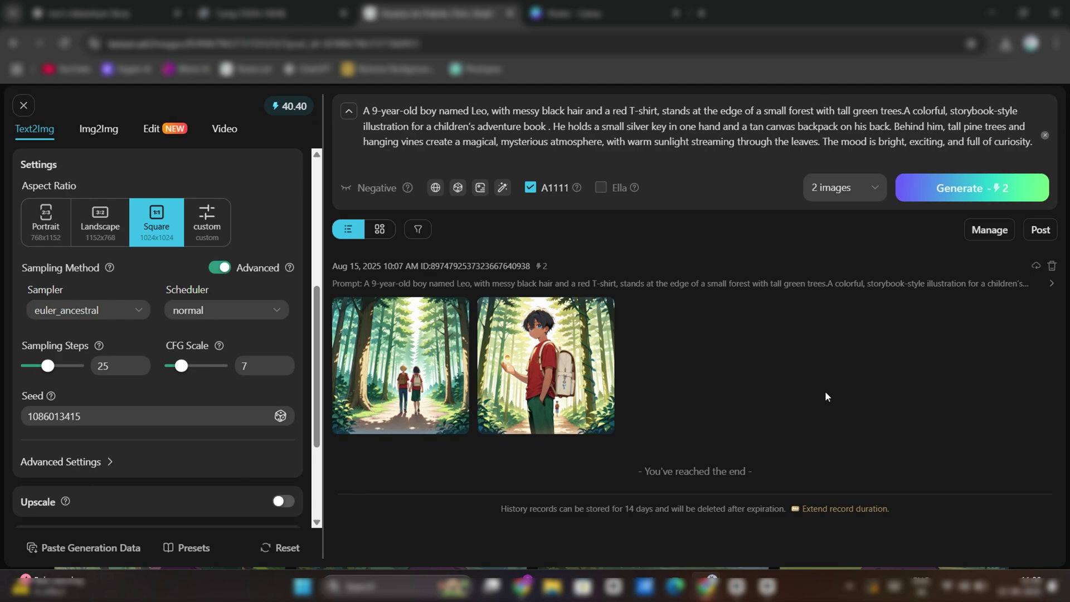
click(550, 362)
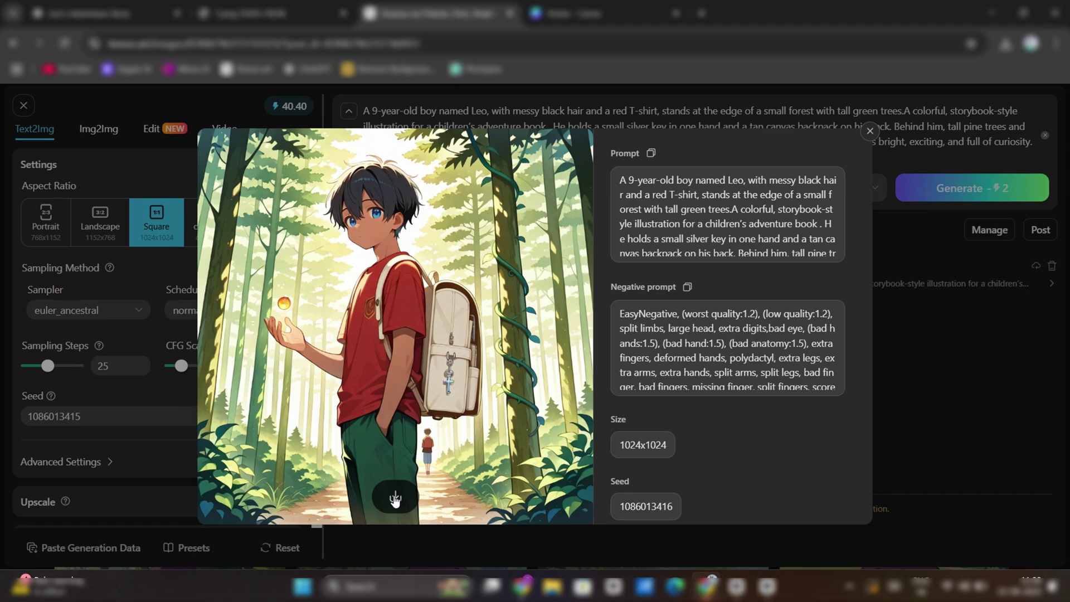
click(395, 498)
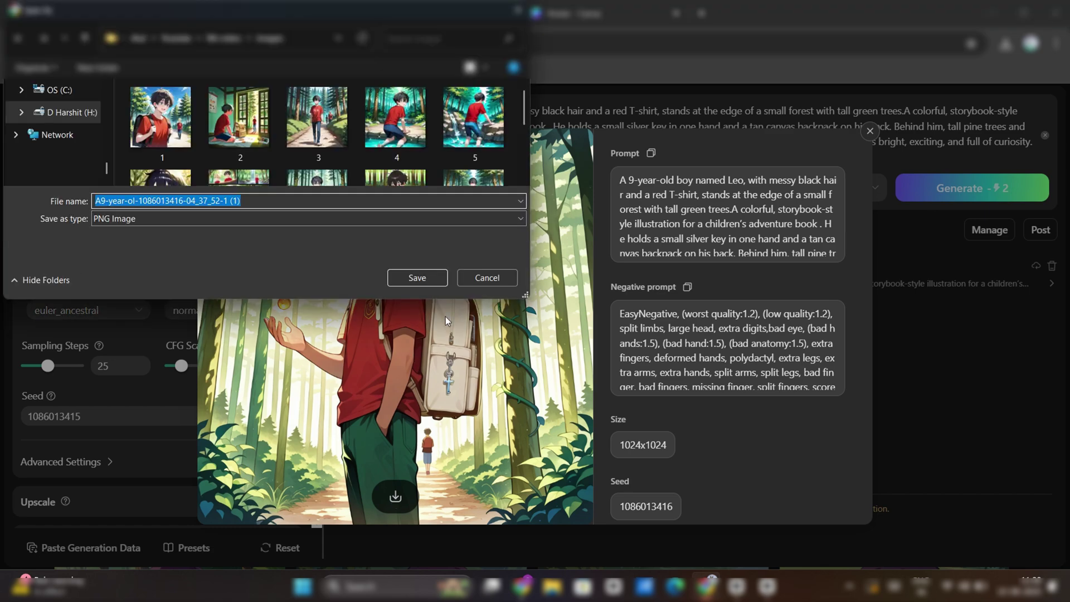
click(427, 280)
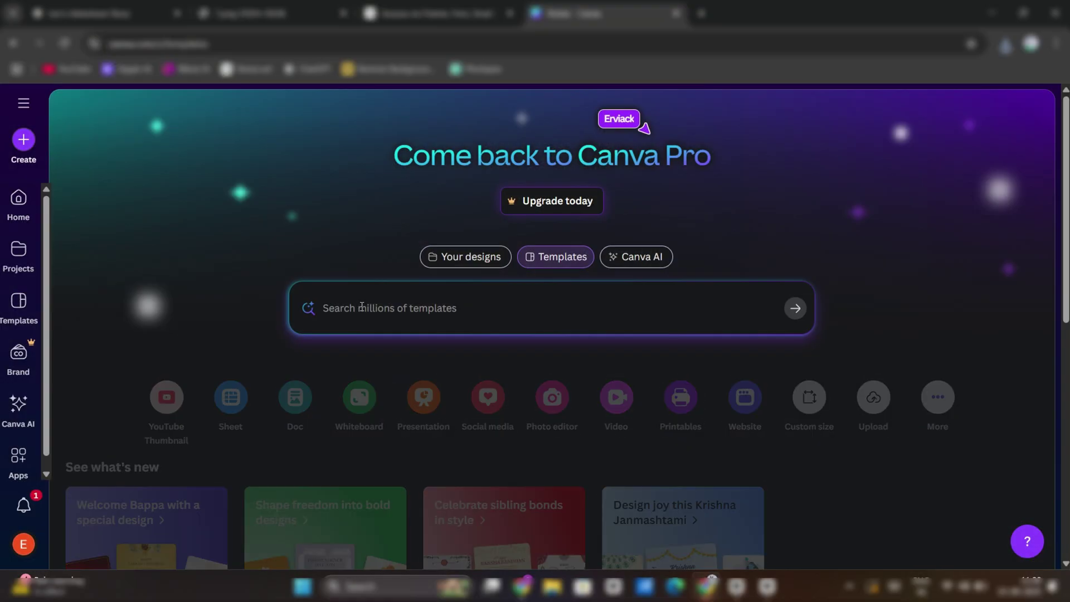
Step: Search Canva templates for 'story' and browse the Story Book results
click(362, 306)
text(story book)
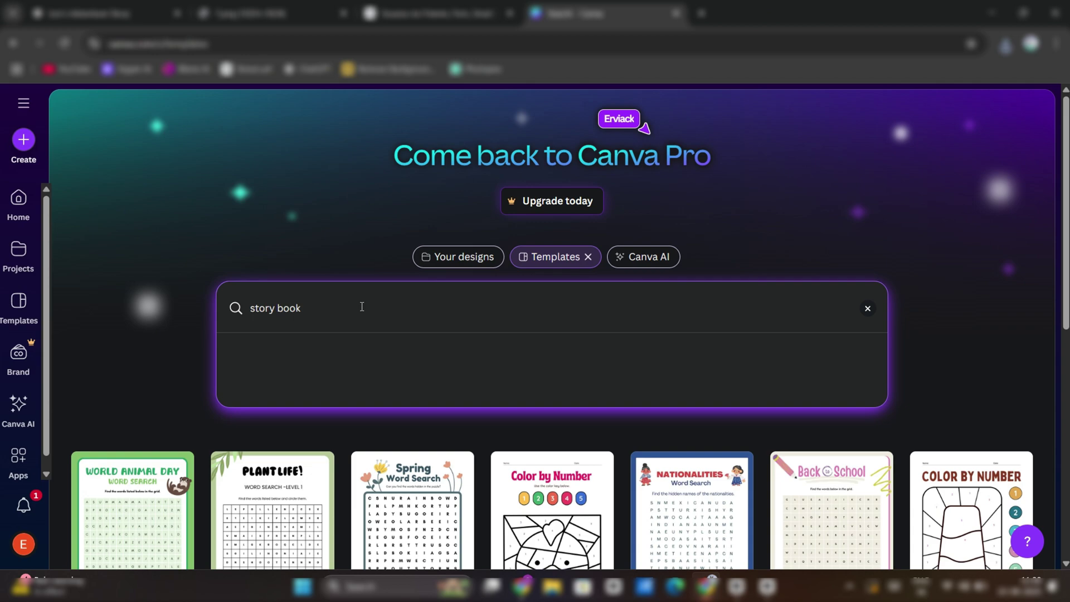
key(Return)
scroll(362, 306, down, 5)
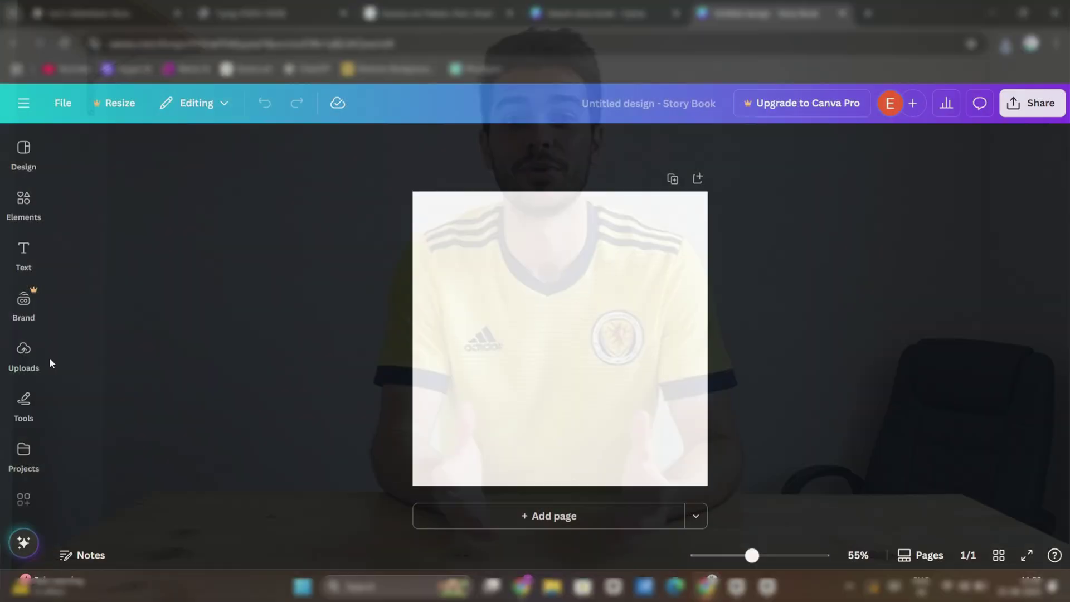
Step: Place the uploaded picture of Leo with his backpack in the forest on page 1, stretched to fill it
click(24, 352)
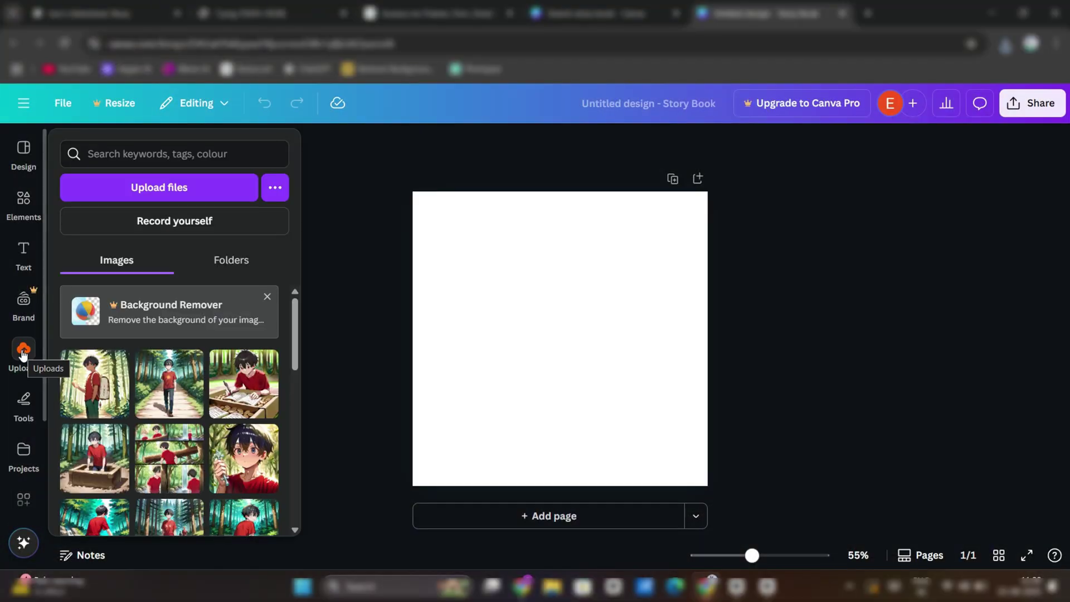
click(99, 397)
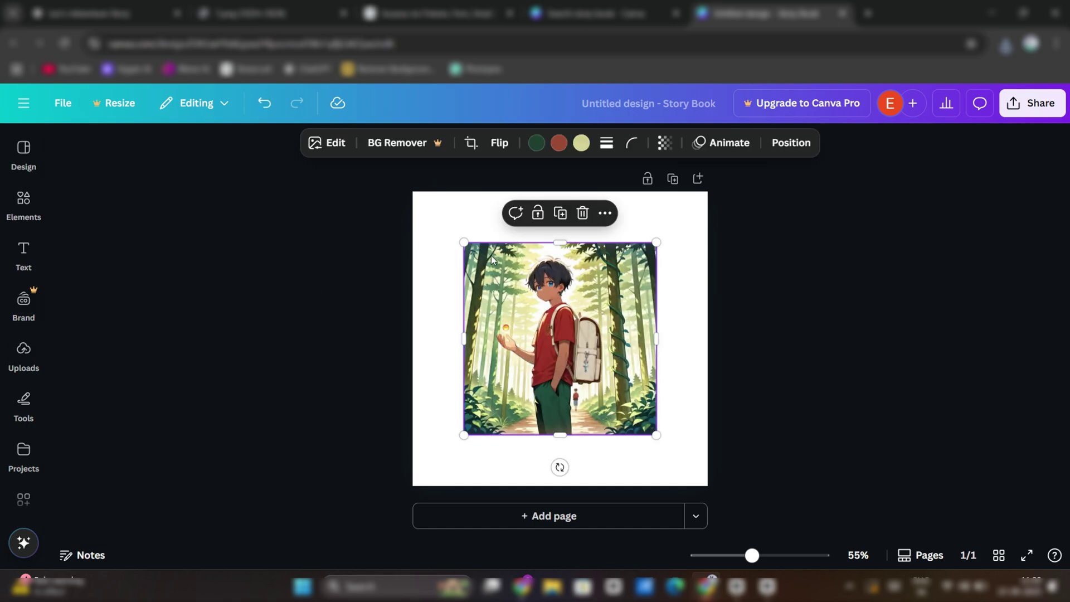
drag(464, 241, 414, 191)
key(t)
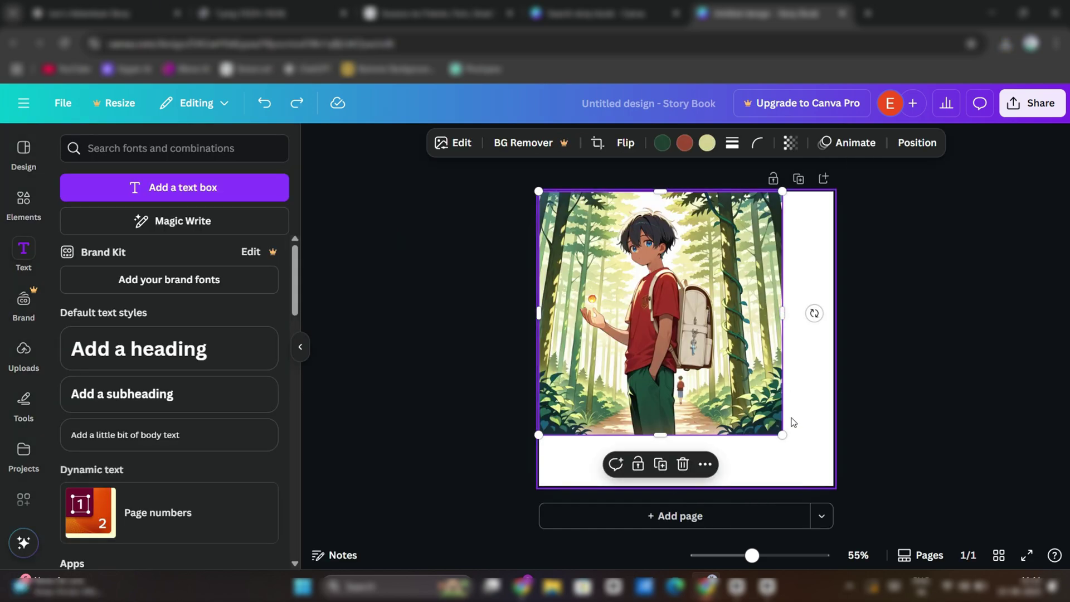
drag(785, 436, 904, 557)
scroll(658, 441, down, 5)
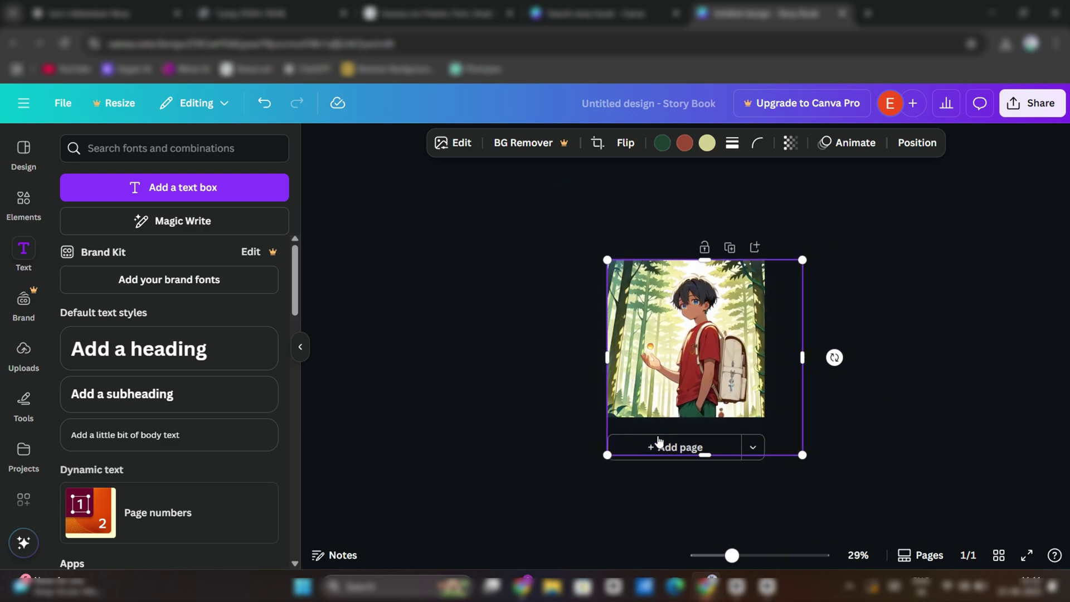
drag(617, 441, 561, 497)
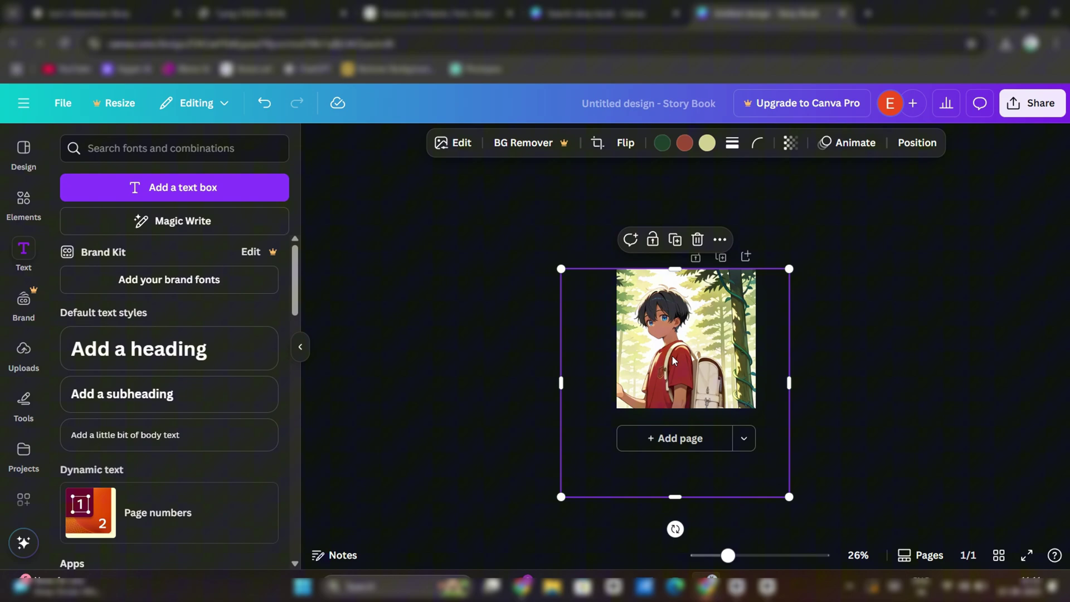
drag(674, 359, 695, 355)
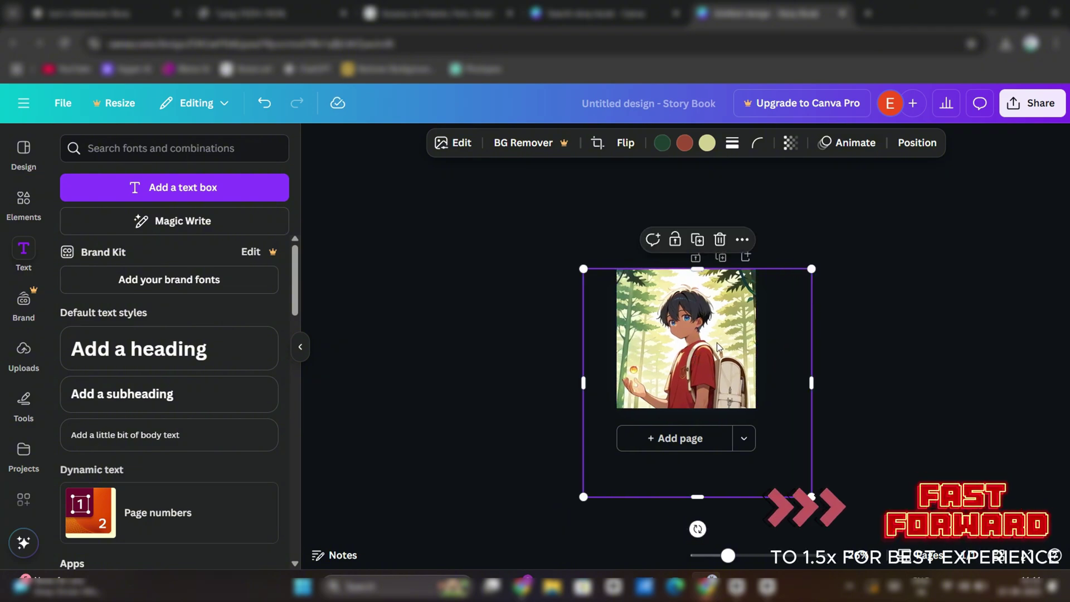
click(822, 359)
scroll(710, 328, up, 4)
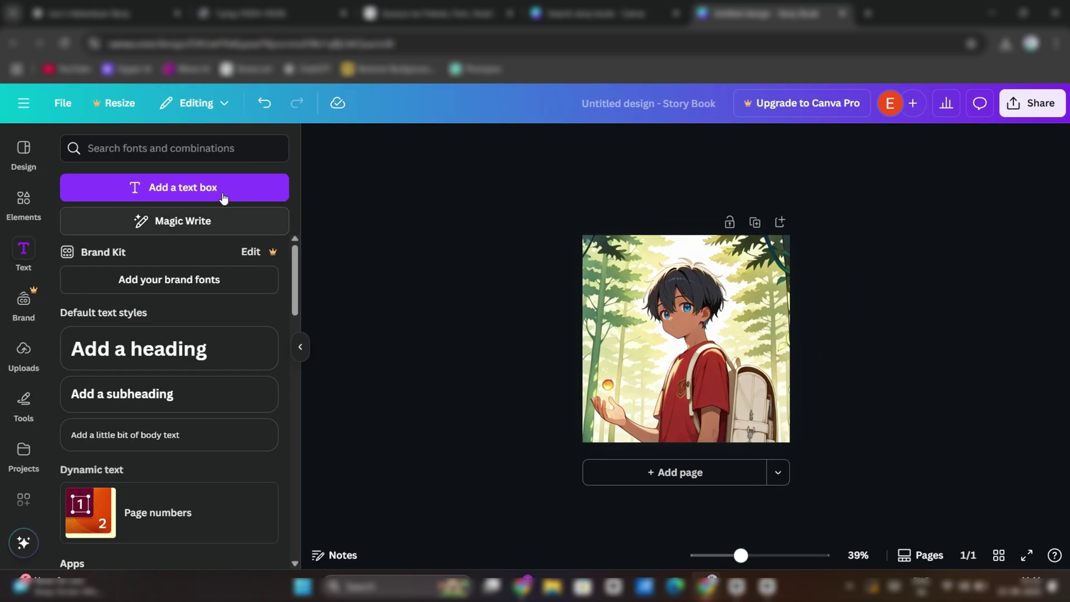
Step: Paste the title 'Leo's Creek Mystery' into a new text box on the cover in the Chewy font
click(224, 198)
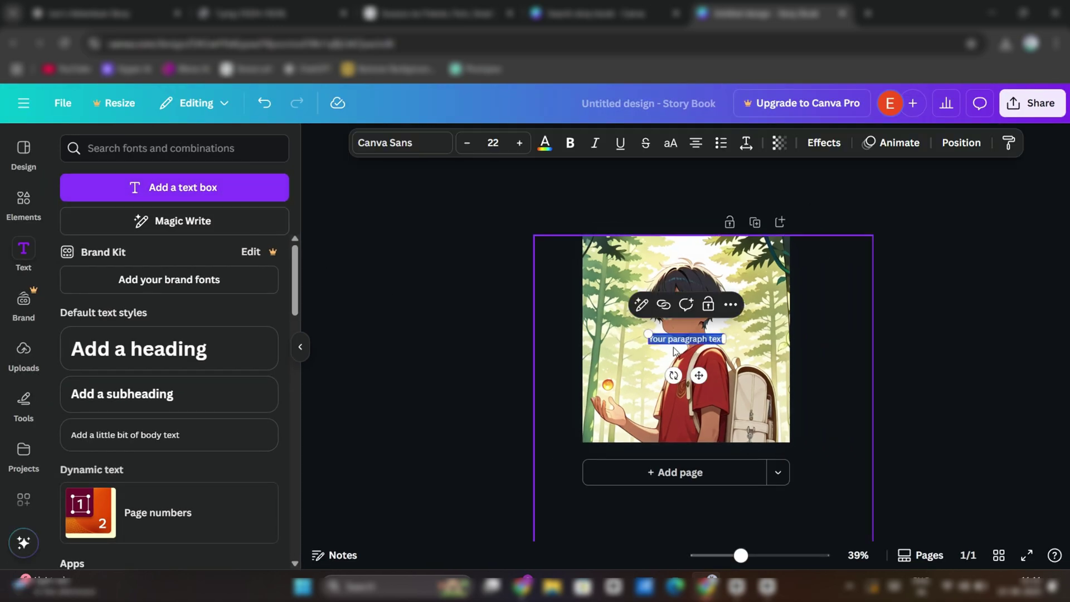
text(Leo's Creek Mystery)
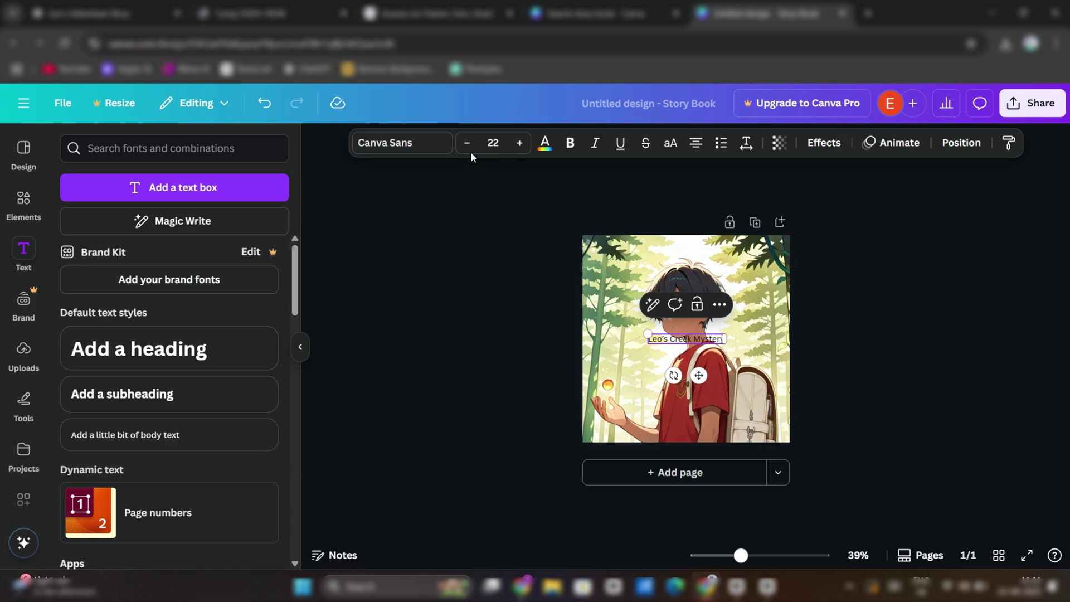
click(401, 143)
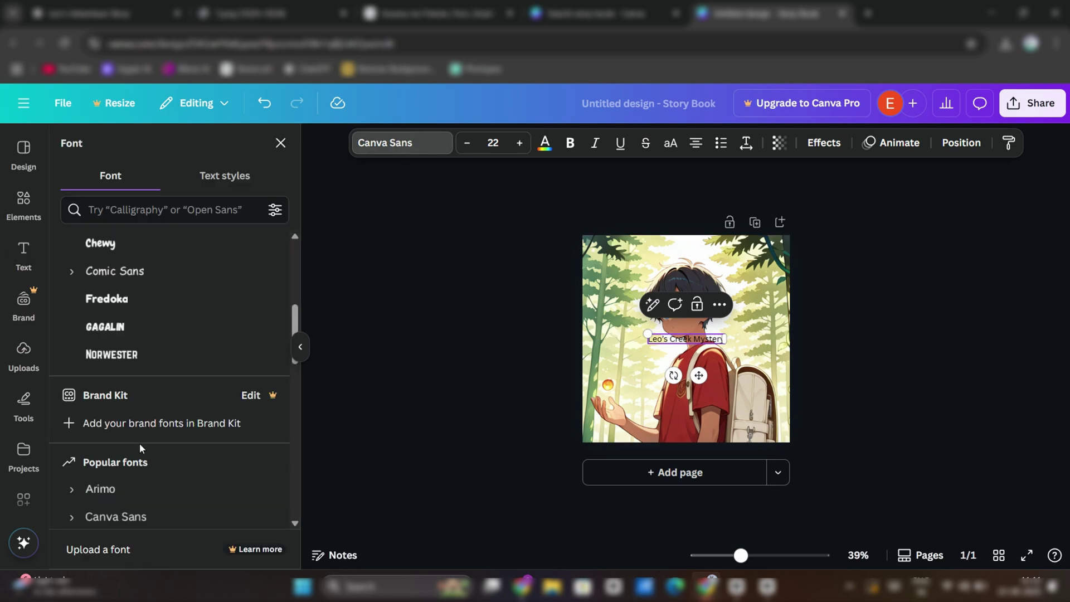
click(101, 245)
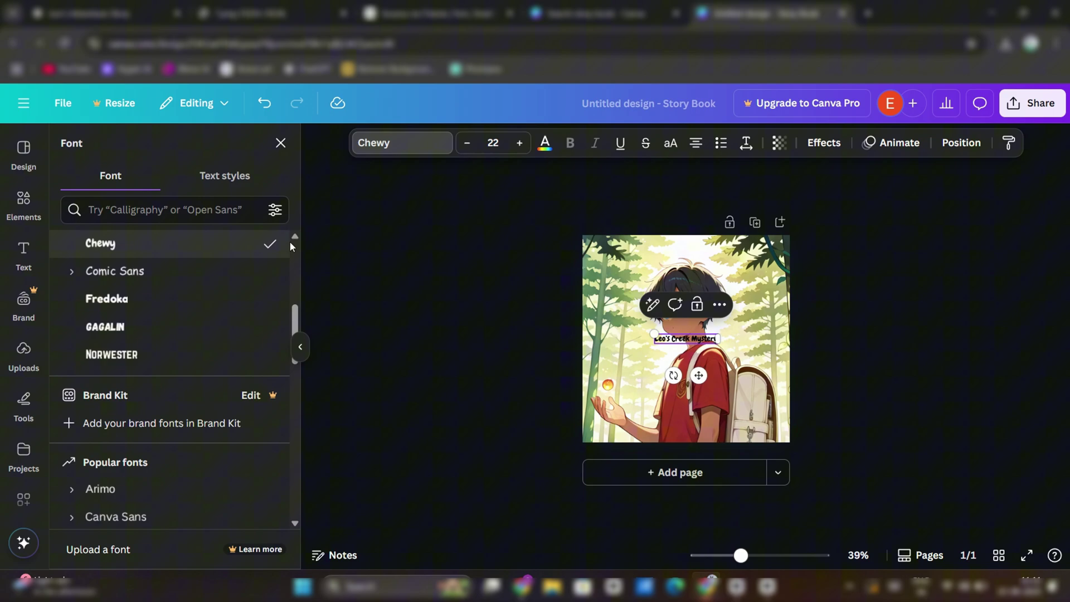
Step: Increase the title's font size to 58
click(519, 143)
click(520, 143)
click(519, 143)
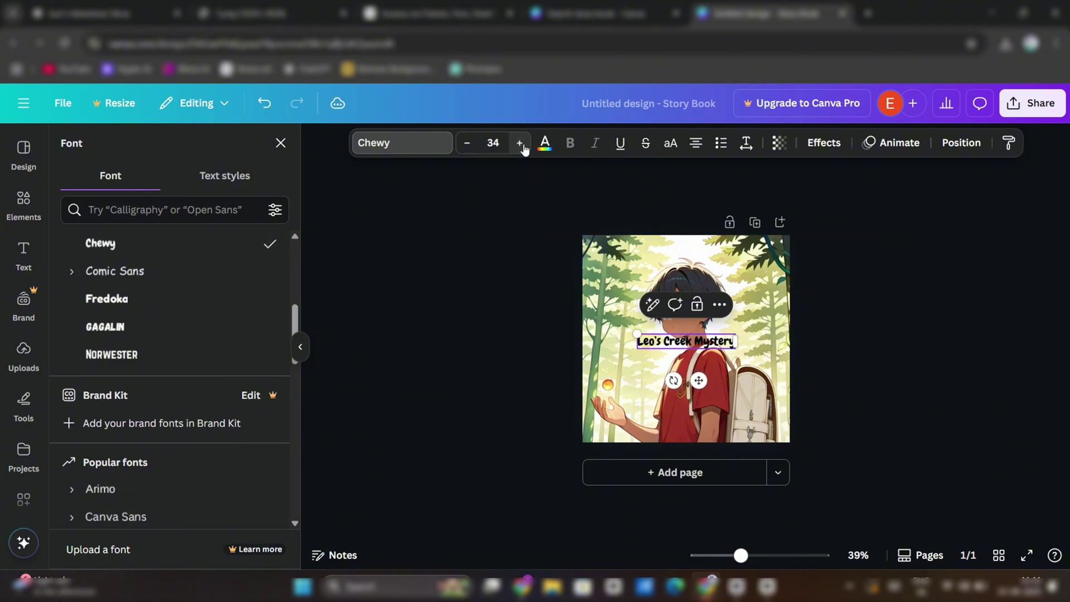
click(520, 143)
click(520, 144)
click(520, 143)
click(520, 143)
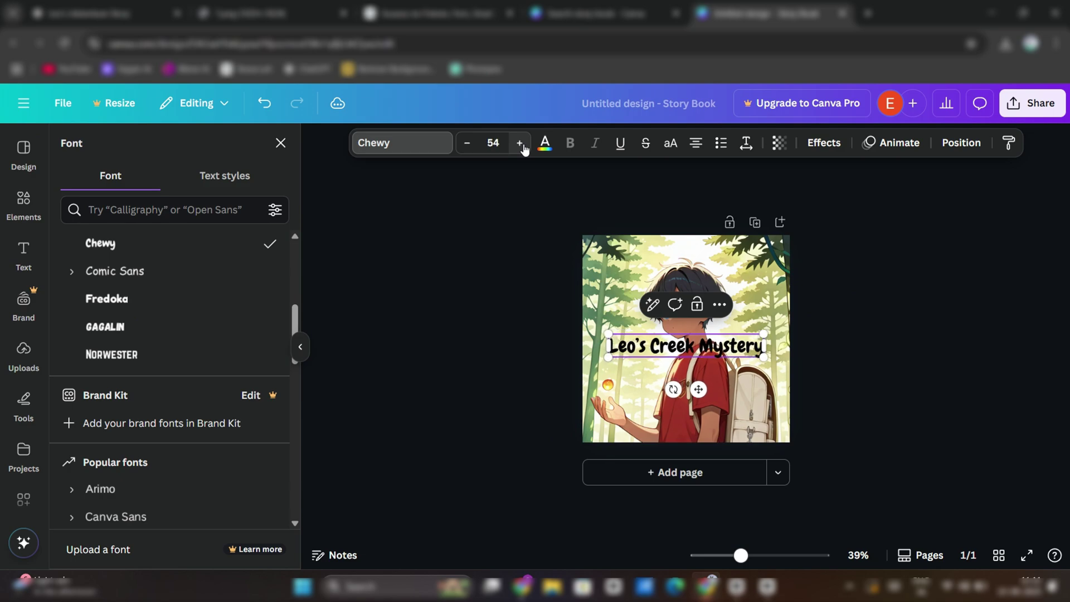
click(521, 144)
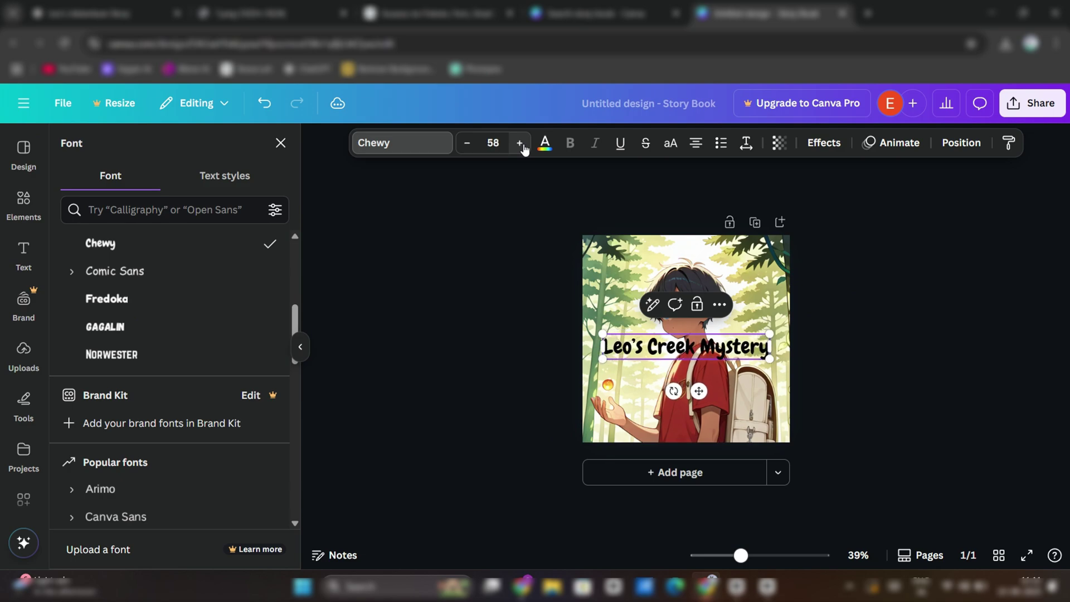
Step: Give the title a yellow Background effect and a gentle Curve shape of 31
click(835, 142)
click(94, 508)
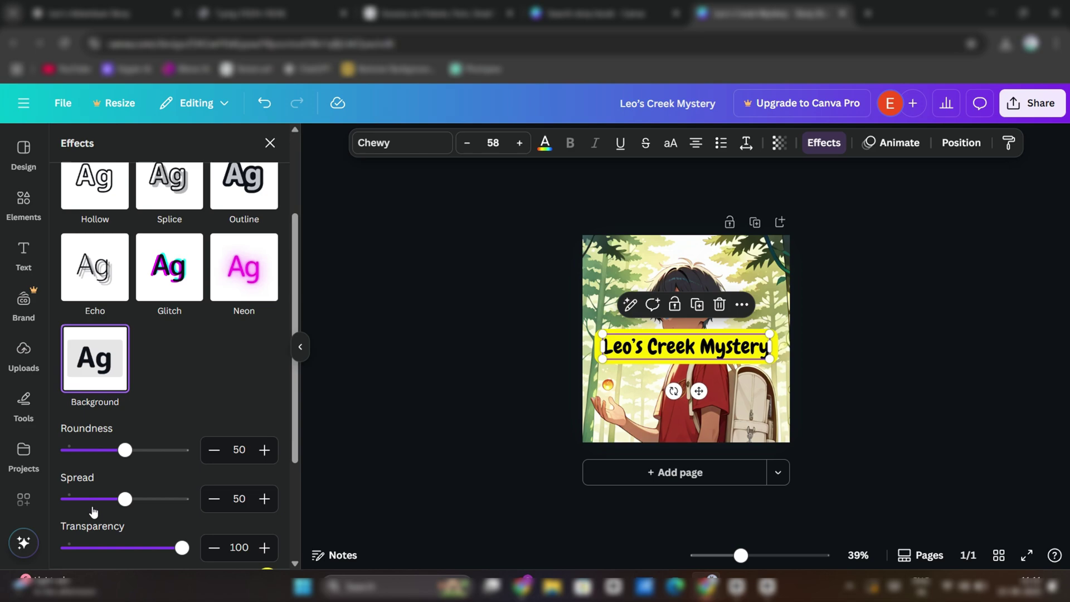
scroll(94, 512, down, 3)
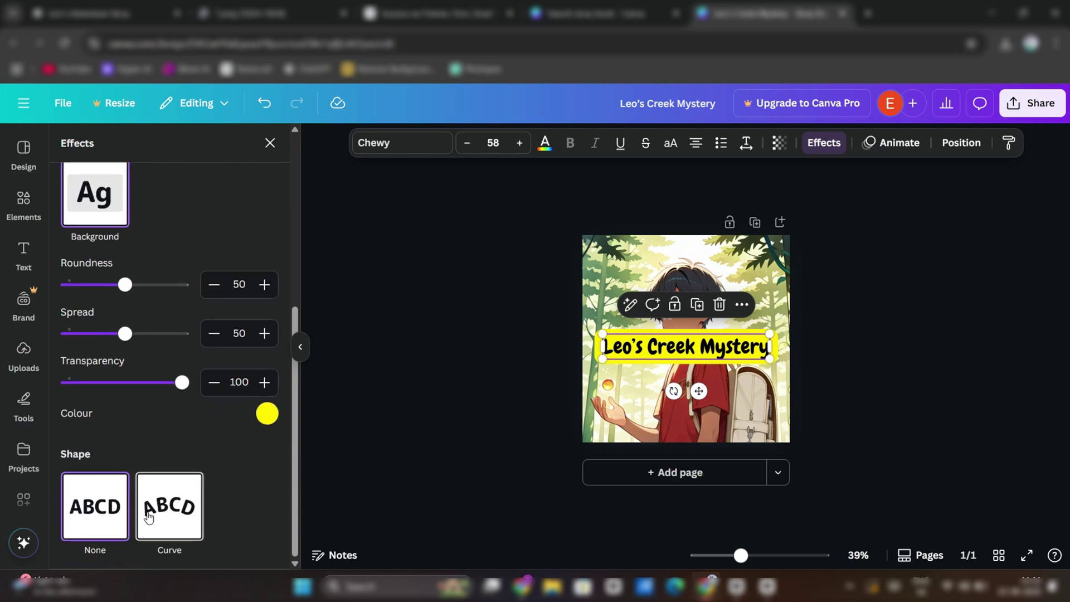
click(148, 517)
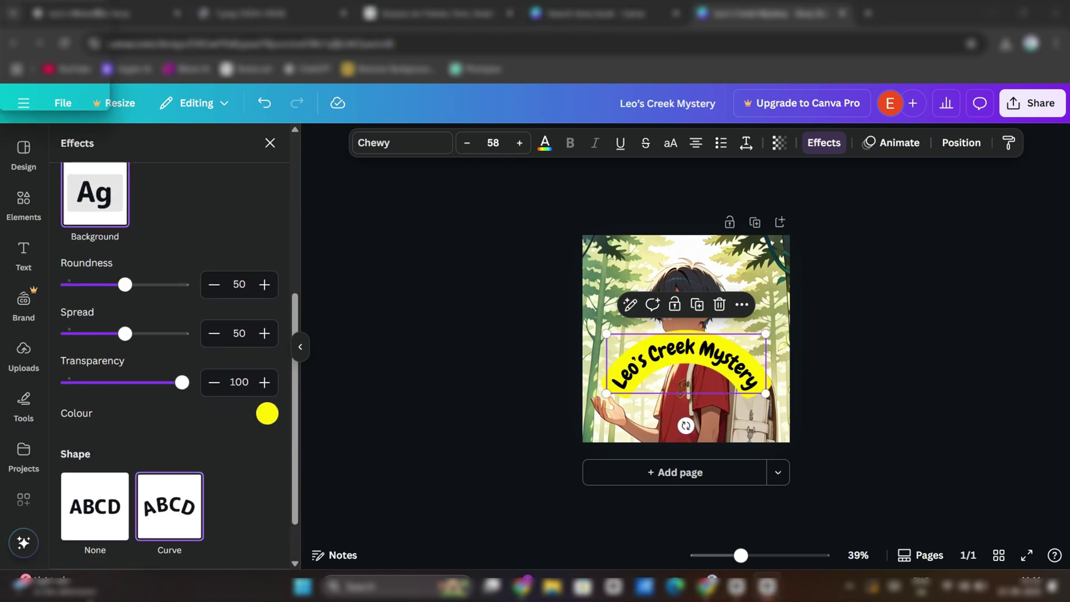
scroll(187, 393, down, 1)
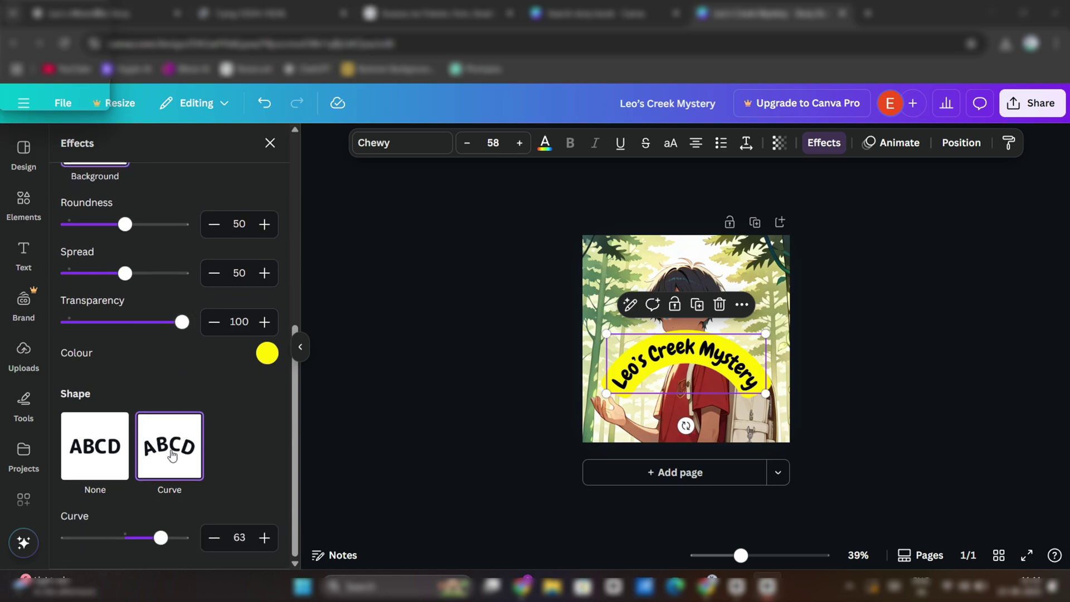
drag(161, 537, 142, 537)
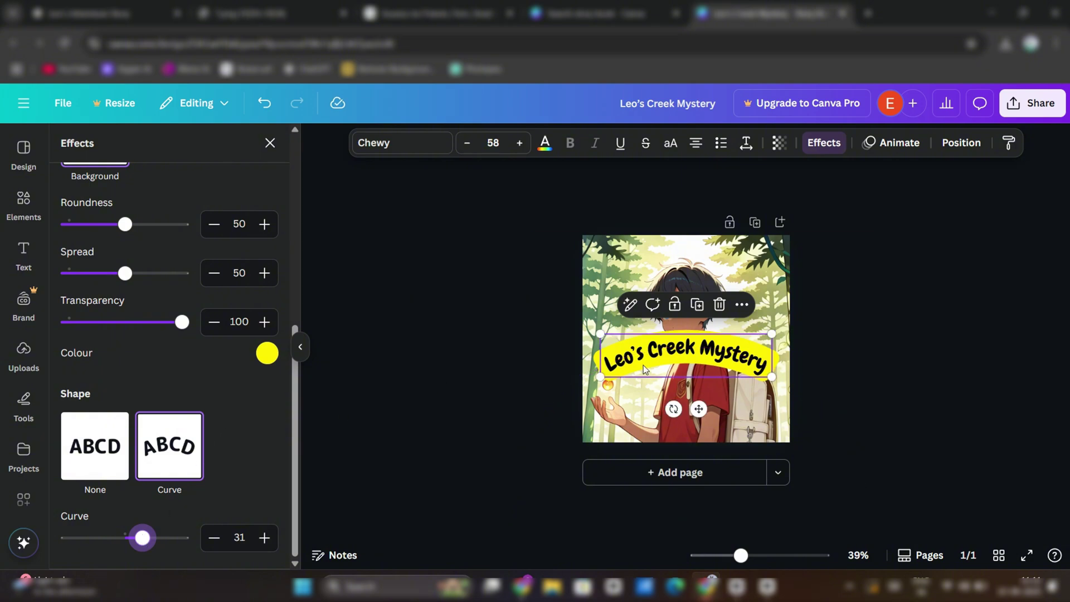
Step: Move the curved title to the top of the cover, enlarge it to 64, and set transparency to 61
drag(691, 362, 690, 274)
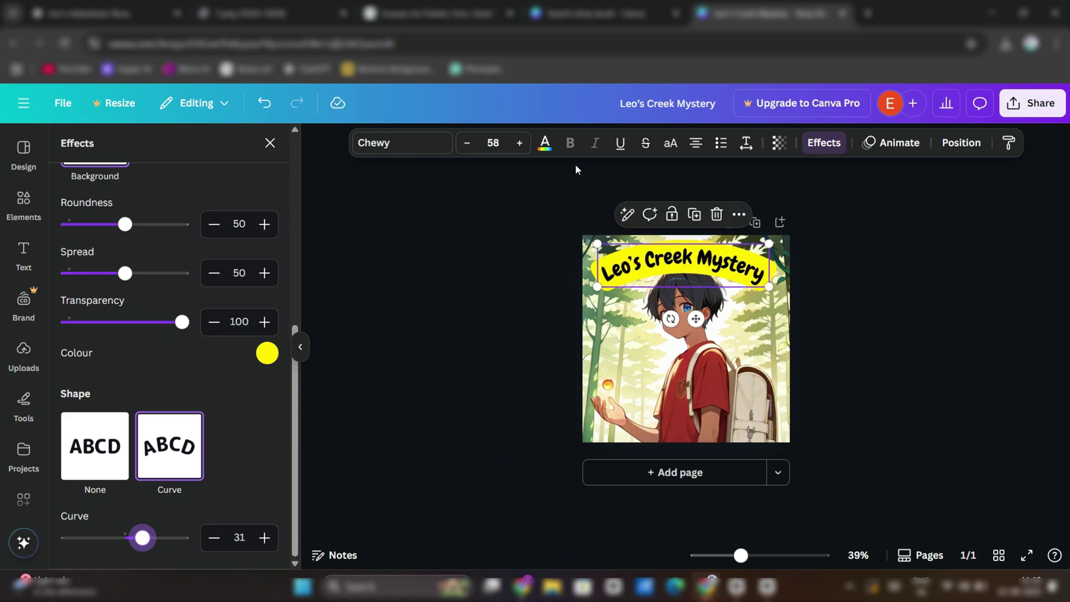
click(520, 144)
click(520, 143)
click(520, 143)
click(520, 143)
click(519, 144)
click(520, 143)
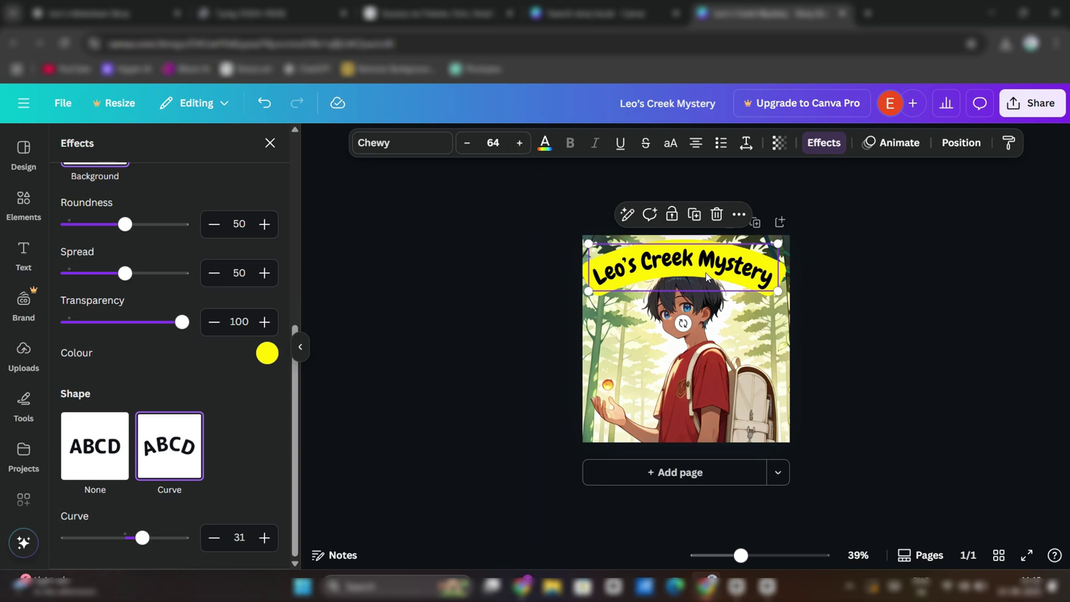
drag(706, 277, 707, 276)
scroll(274, 370, up, 1)
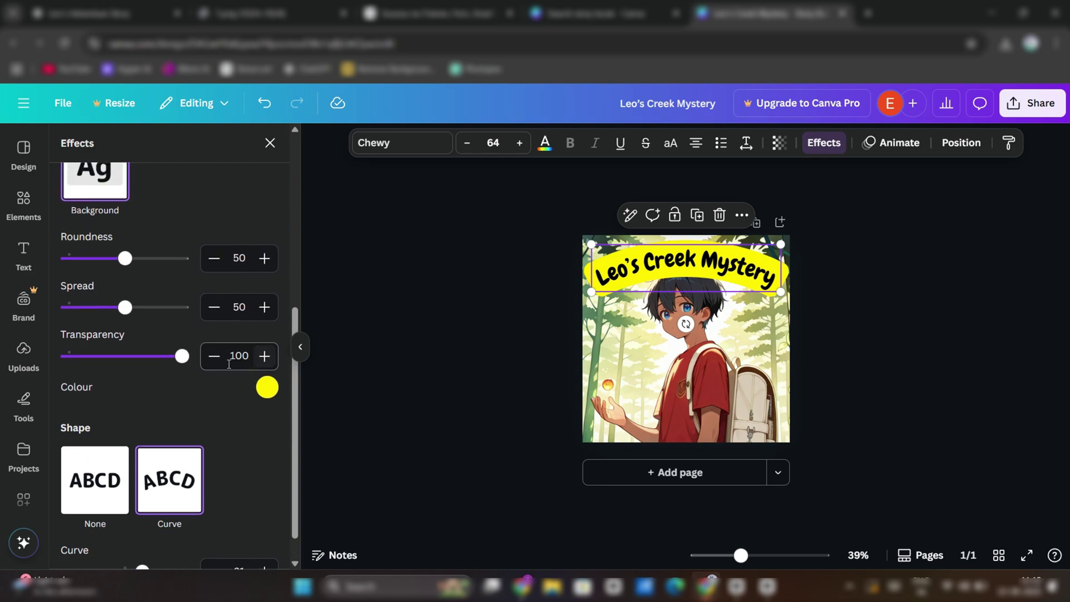
drag(181, 356, 140, 362)
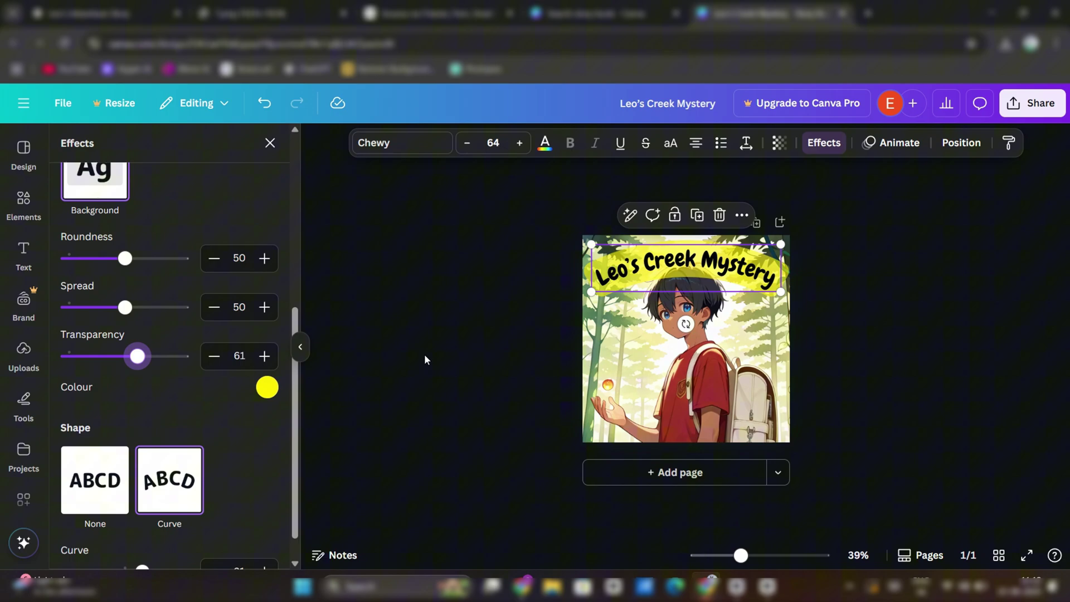
click(440, 354)
click(440, 354)
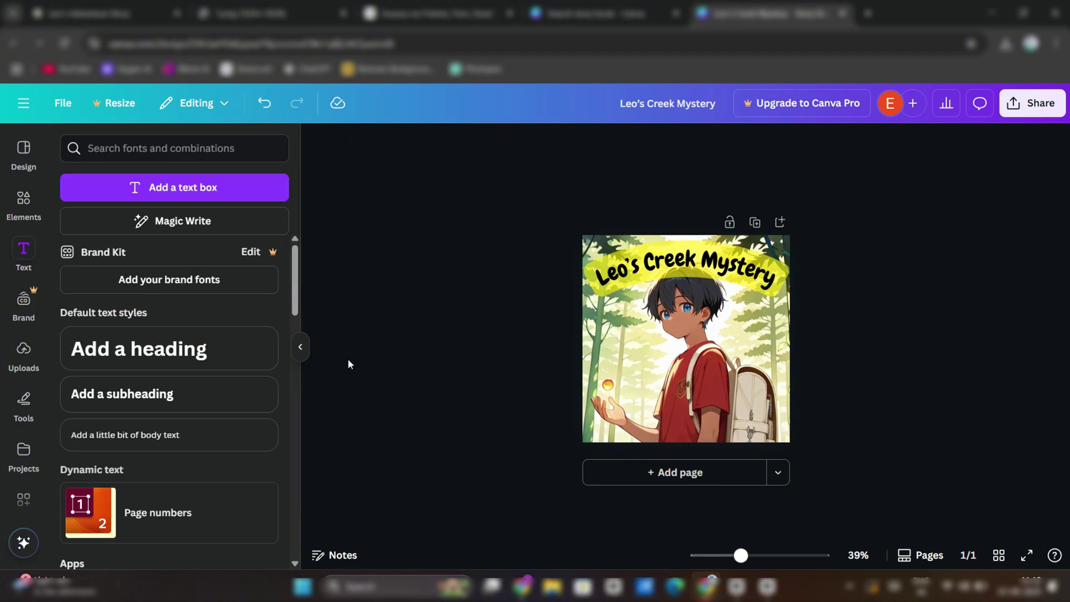
Step: Add a blank second page and search the elements library for 'forest' background graphics
click(301, 350)
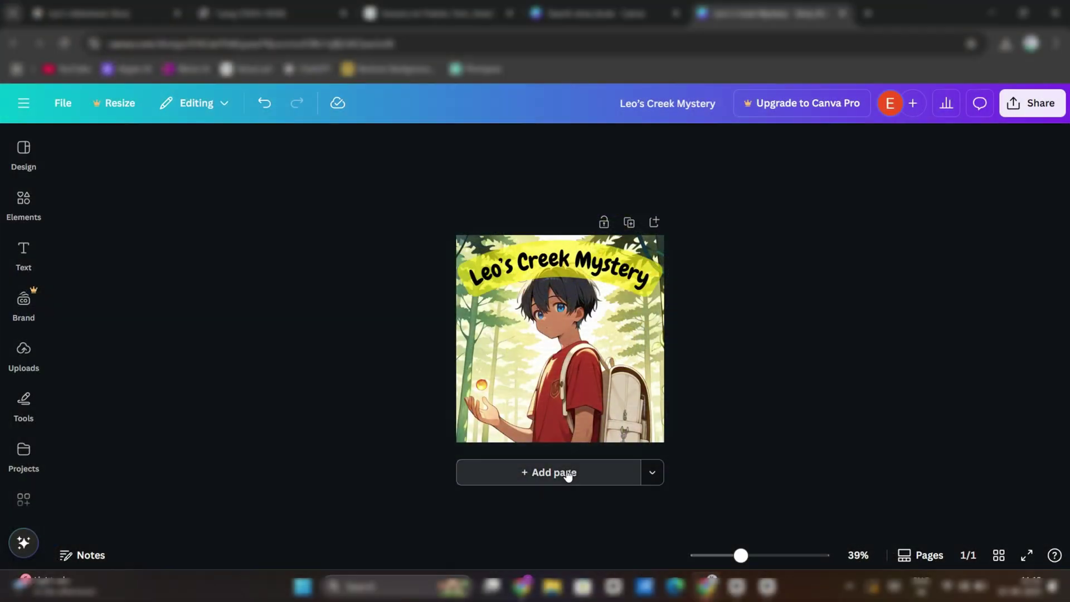
click(568, 475)
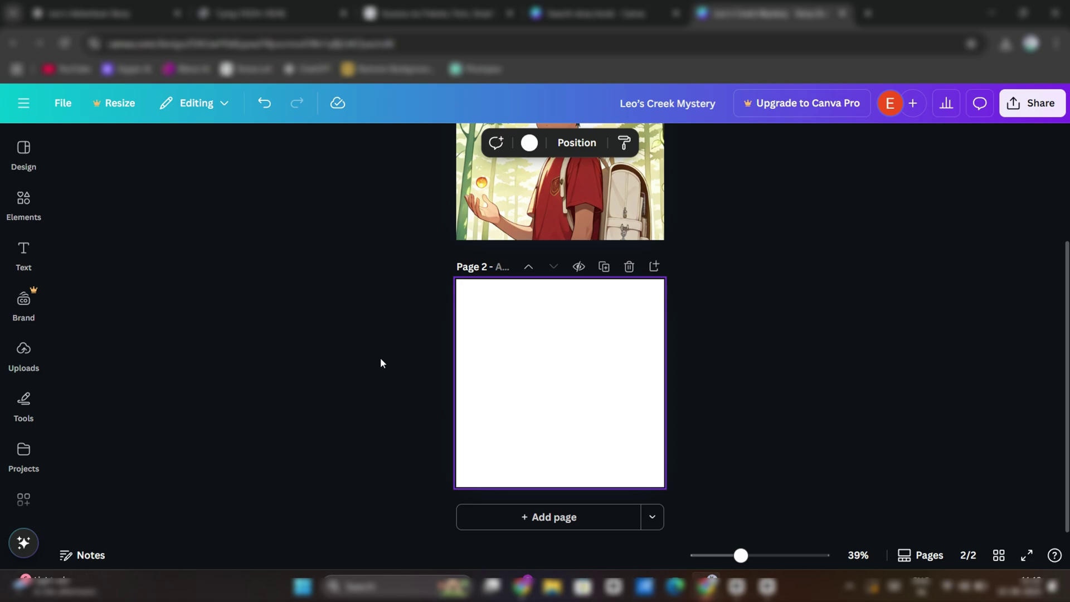
click(24, 201)
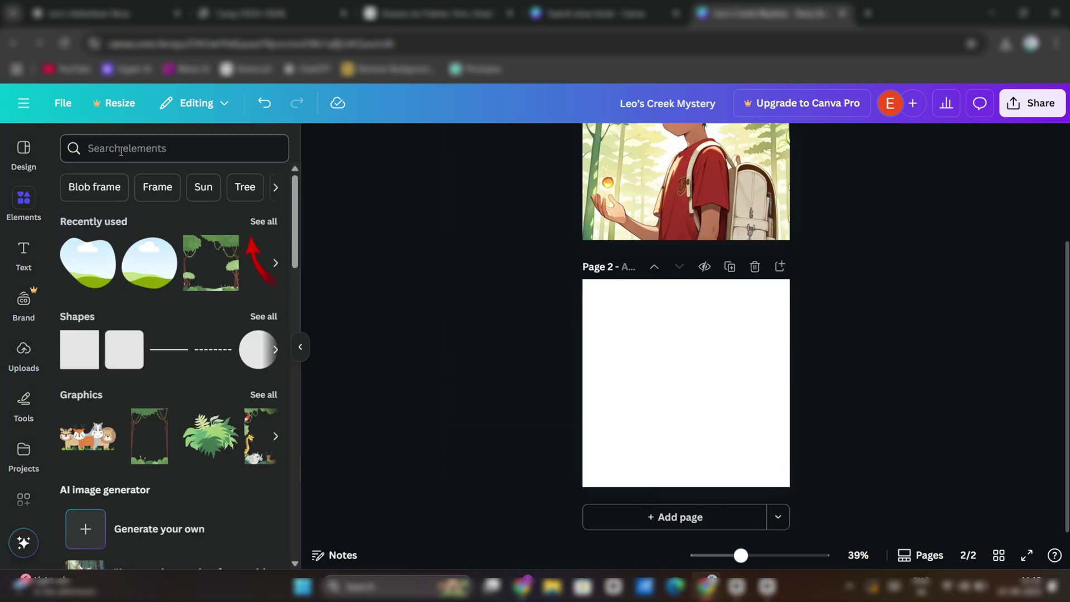
click(126, 151)
text(forest)
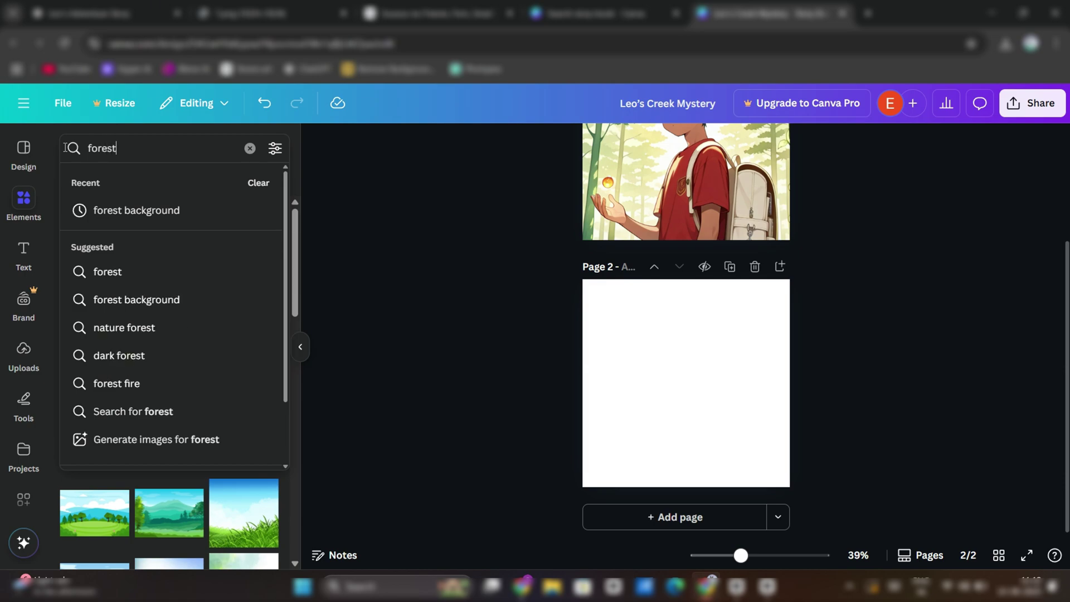
click(132, 225)
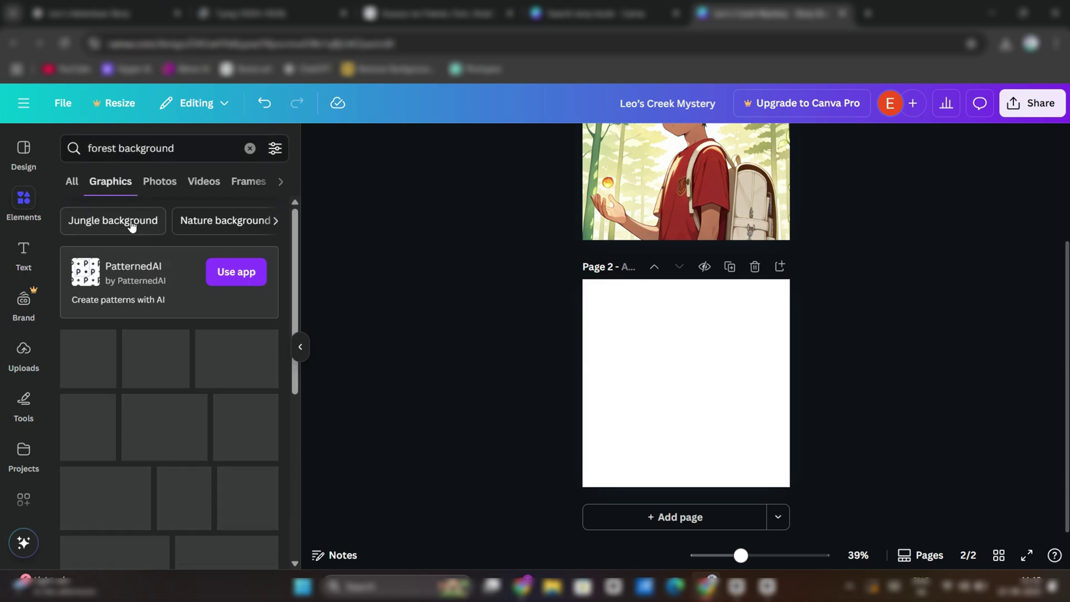
Step: Filter the forest graphic results to square orientation
scroll(138, 269, down, 2)
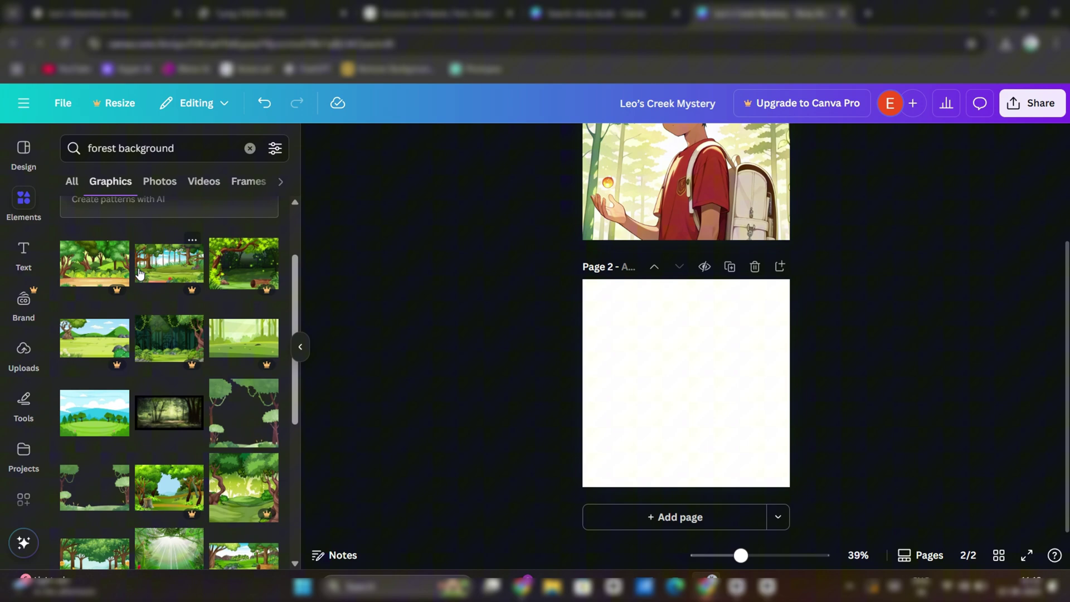
scroll(139, 273, up, 2)
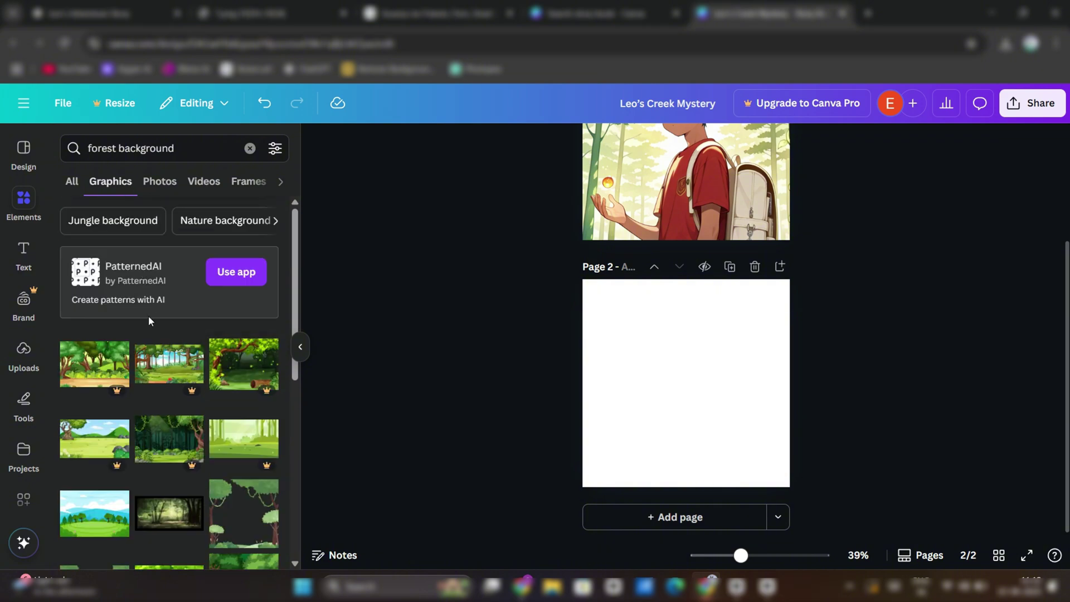
scroll(148, 315, down, 5)
scroll(149, 322, down, 6)
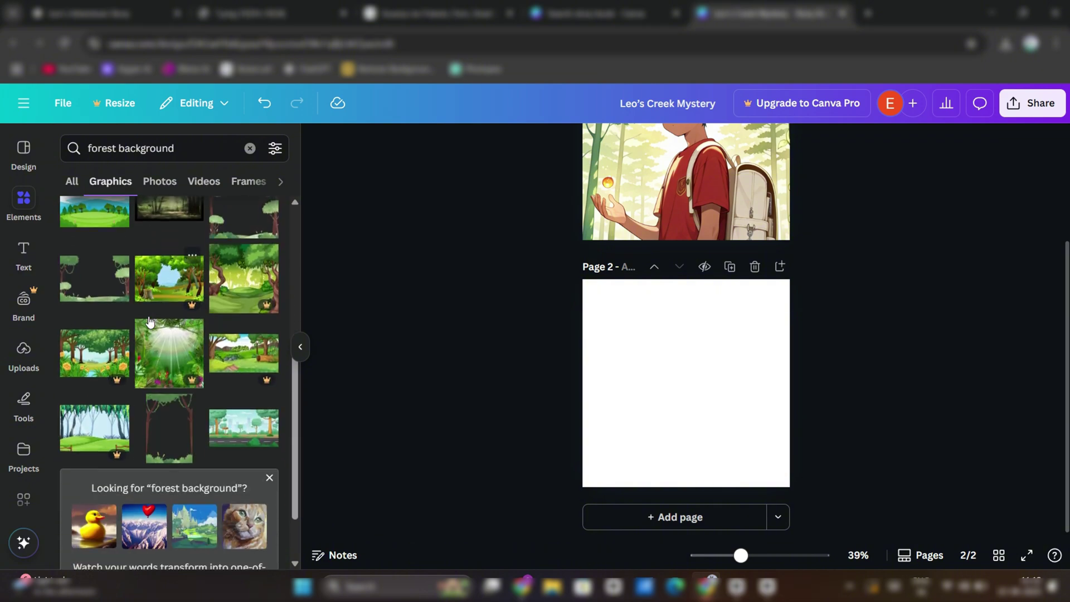
scroll(150, 322, down, 1)
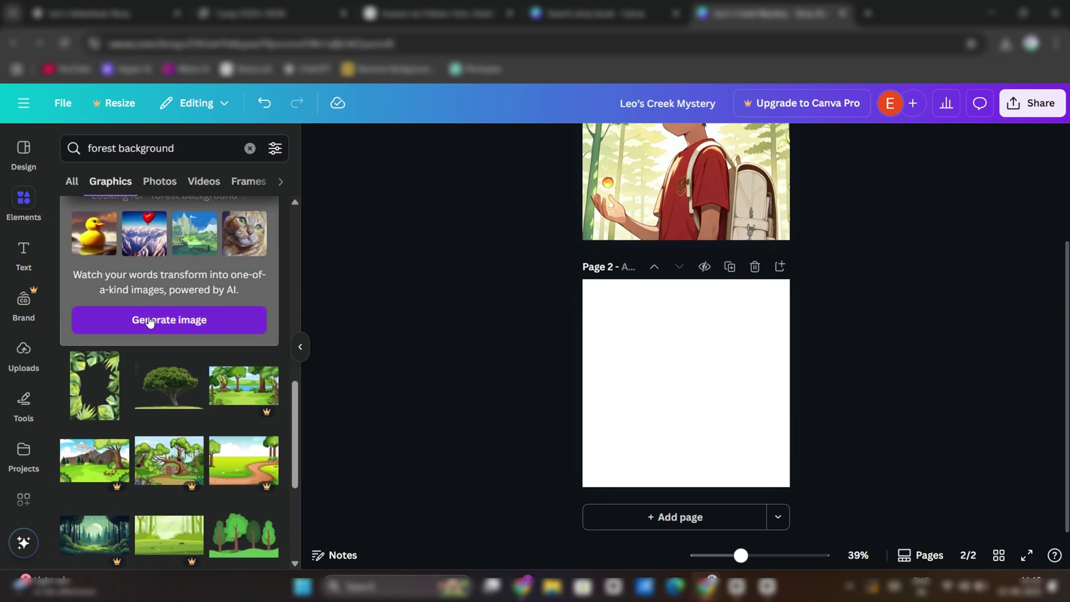
scroll(149, 321, down, 3)
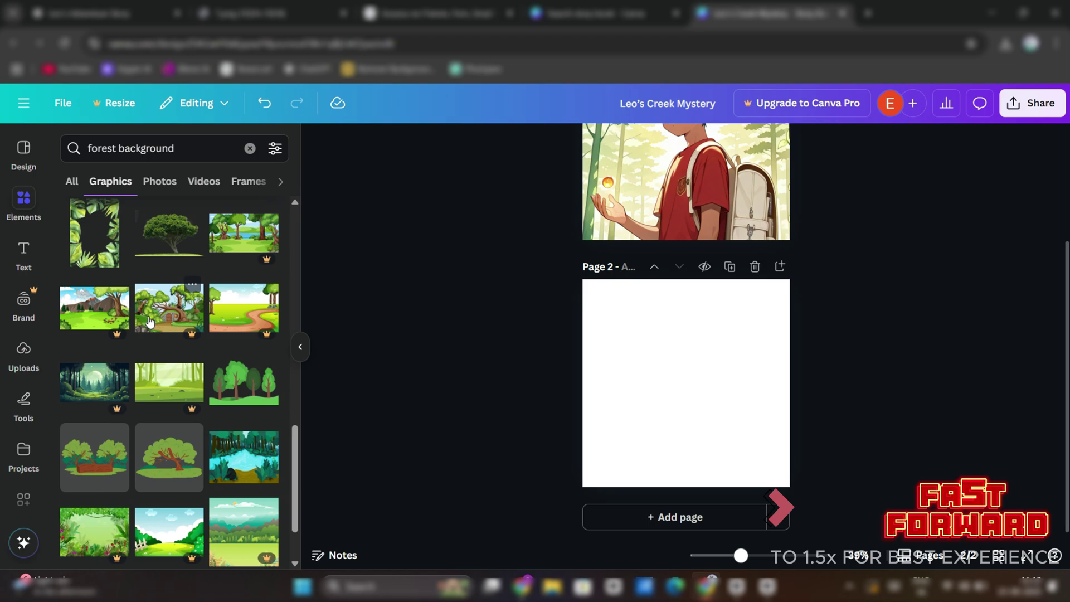
scroll(150, 322, down, 3)
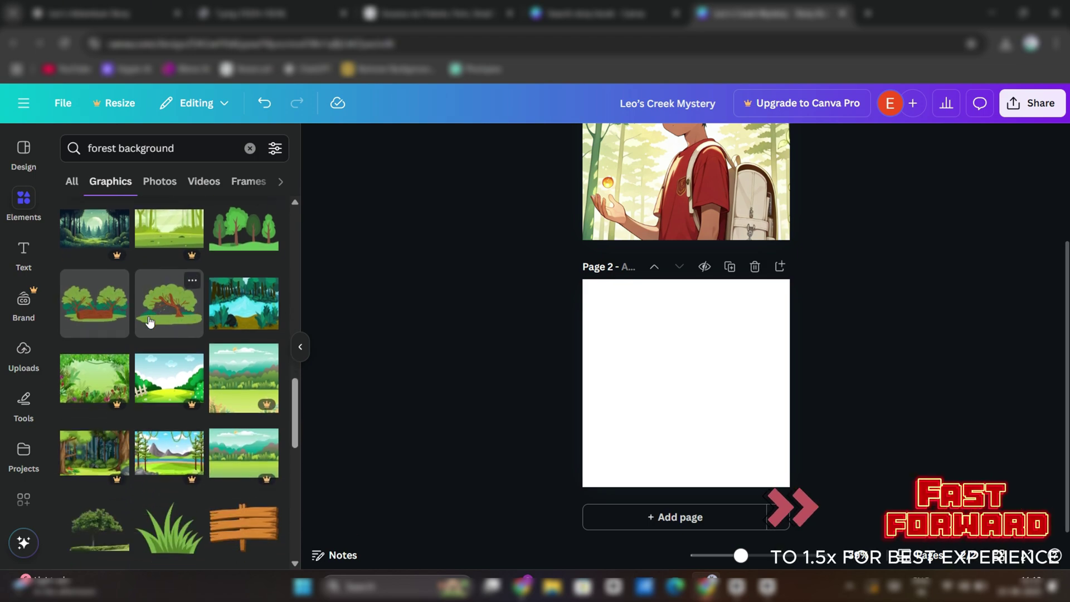
scroll(150, 322, down, 2)
scroll(148, 331, up, 15)
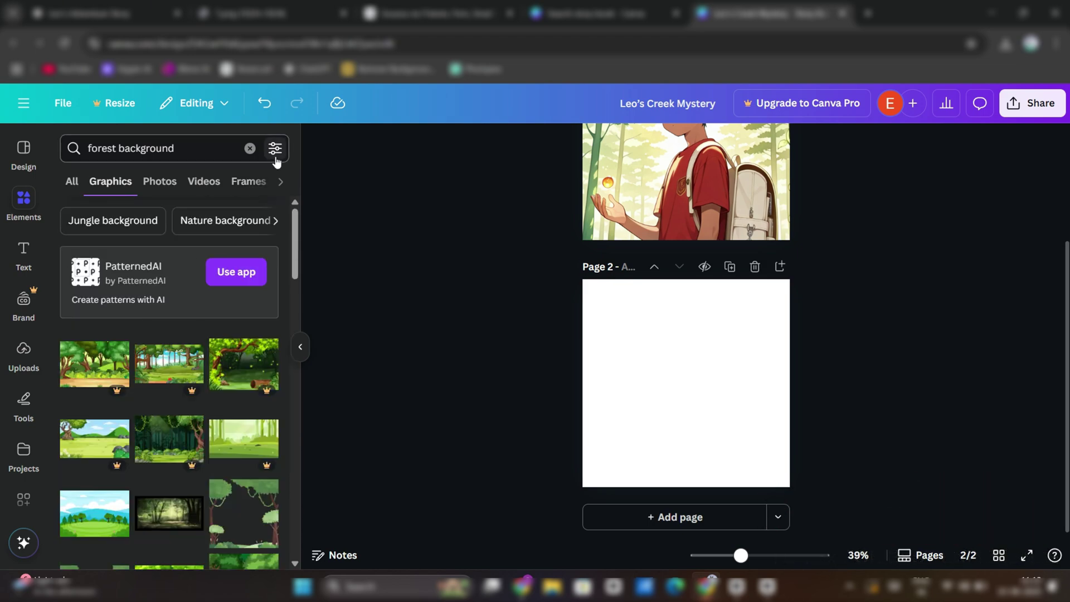
click(276, 149)
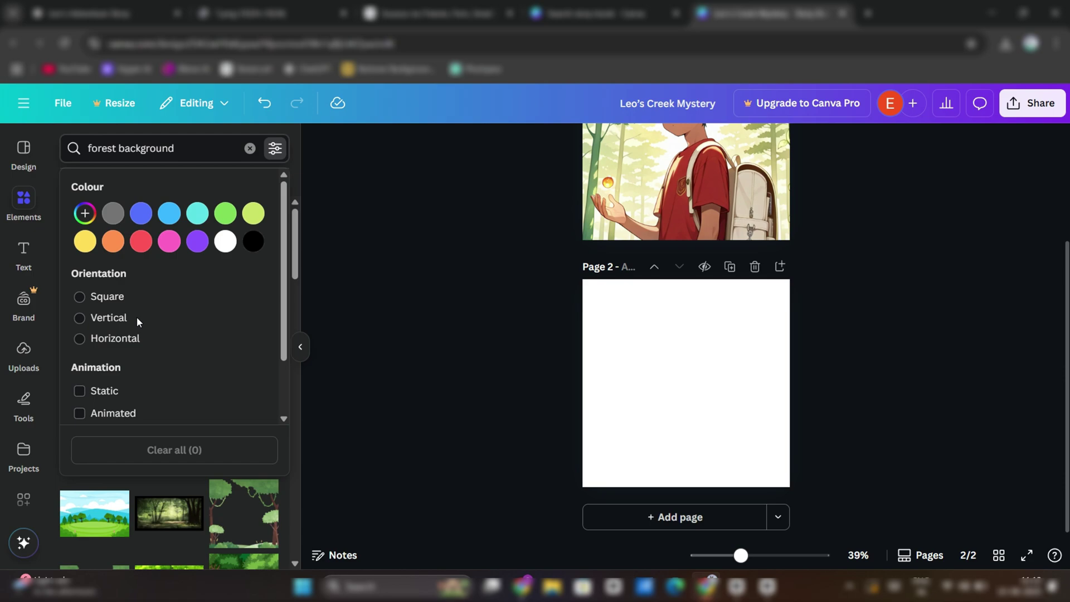
click(86, 299)
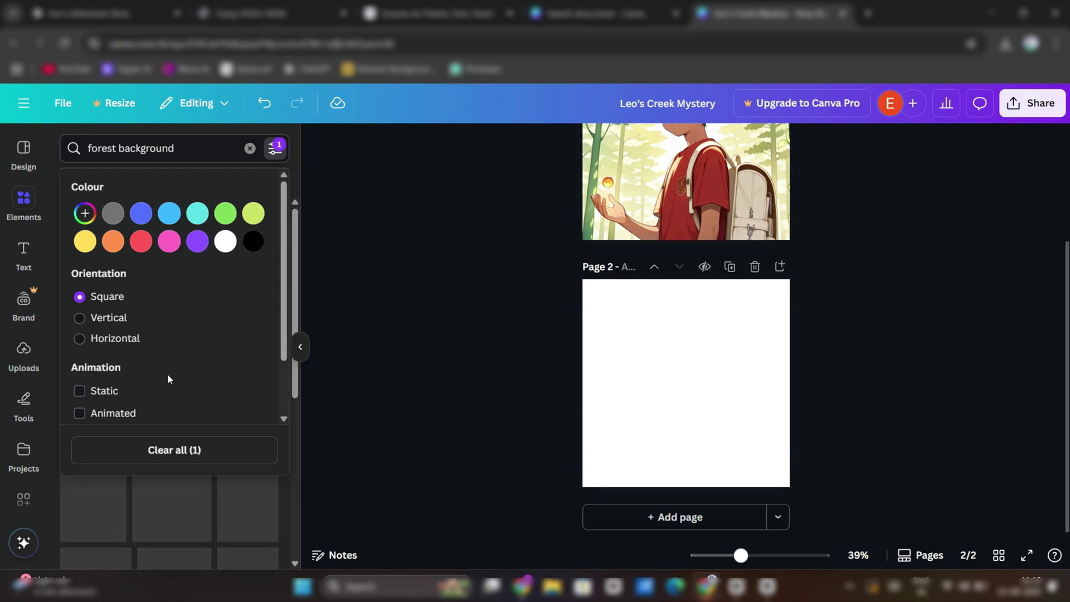
click(357, 169)
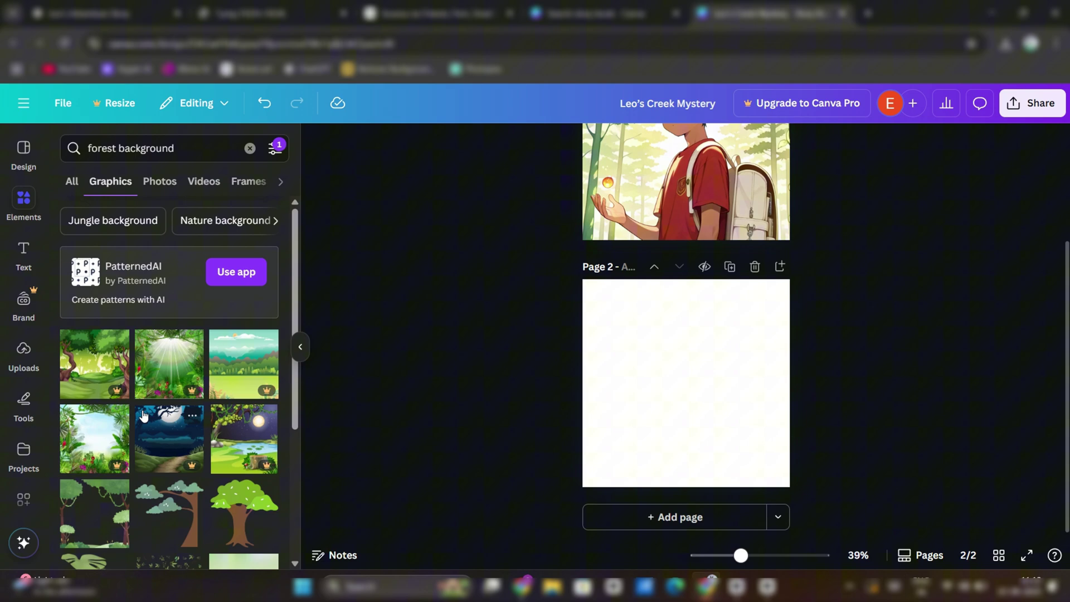
scroll(143, 416, down, 1)
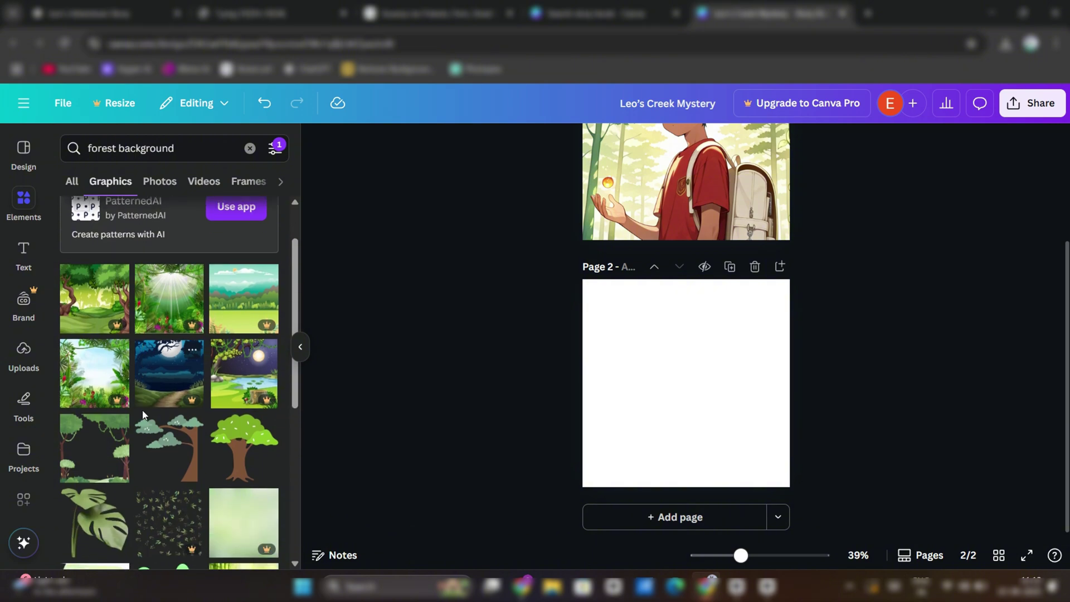
Step: Add the vine-framed forest graphic to page 2 and set it as the page background
click(87, 449)
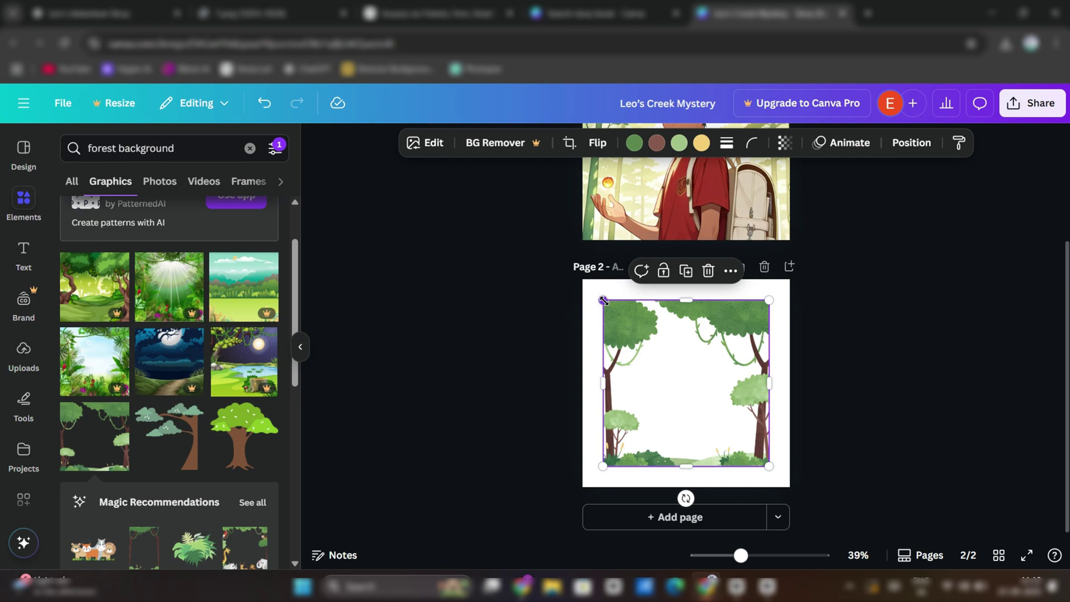
drag(603, 301, 583, 280)
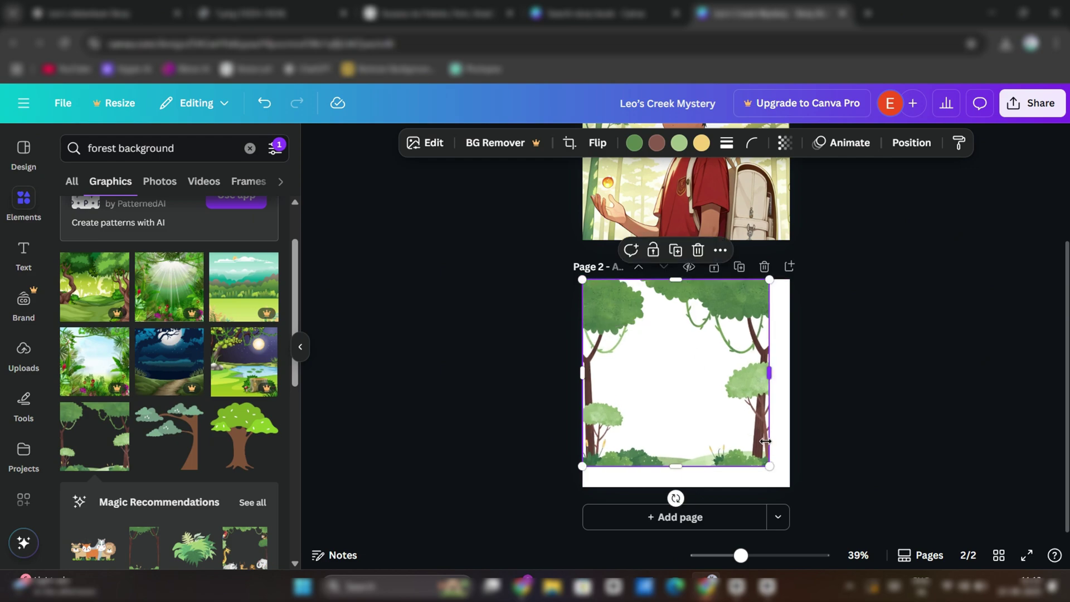
right_click(718, 401)
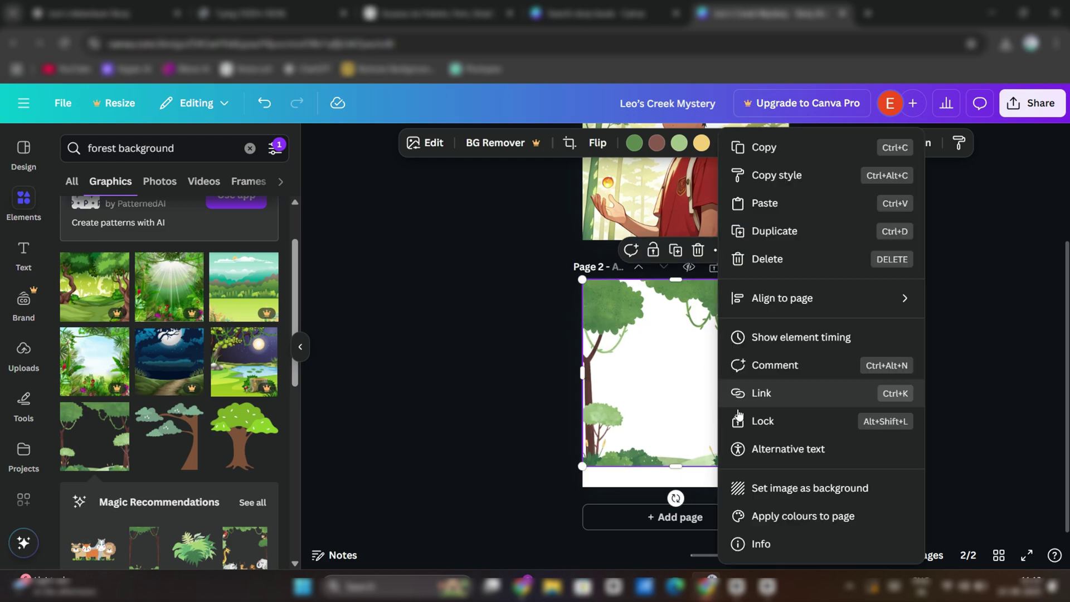
click(770, 493)
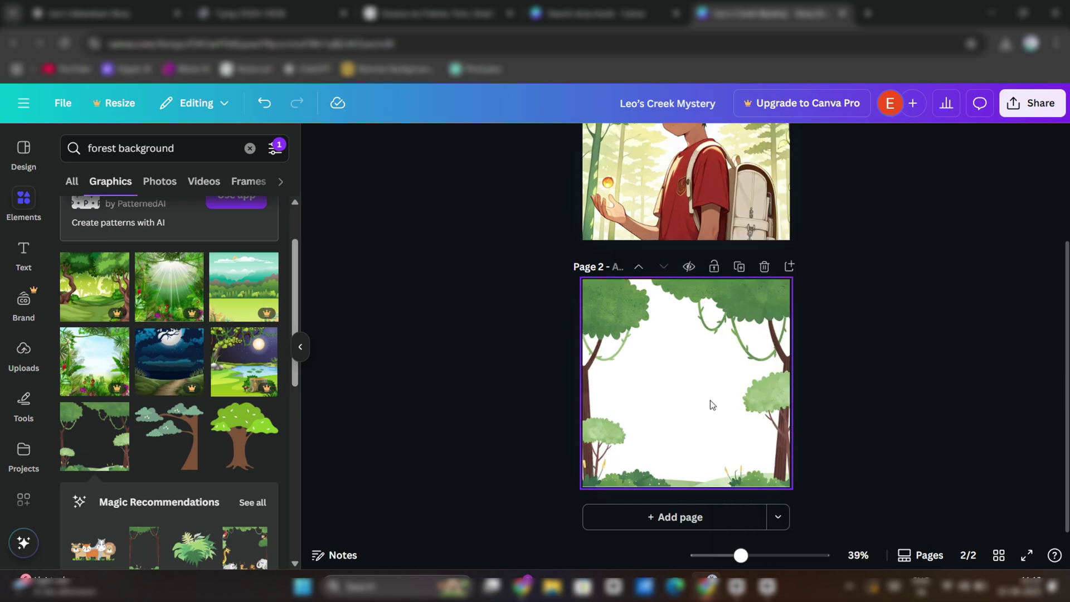
Step: Fade page 2's forest background to a transparency of about 12
click(638, 398)
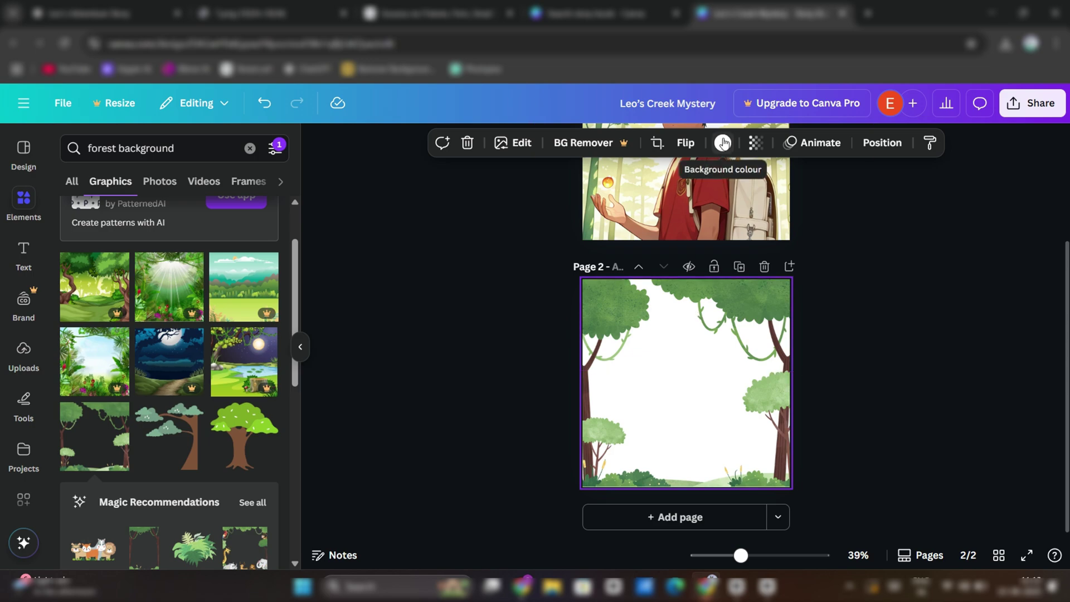
click(756, 143)
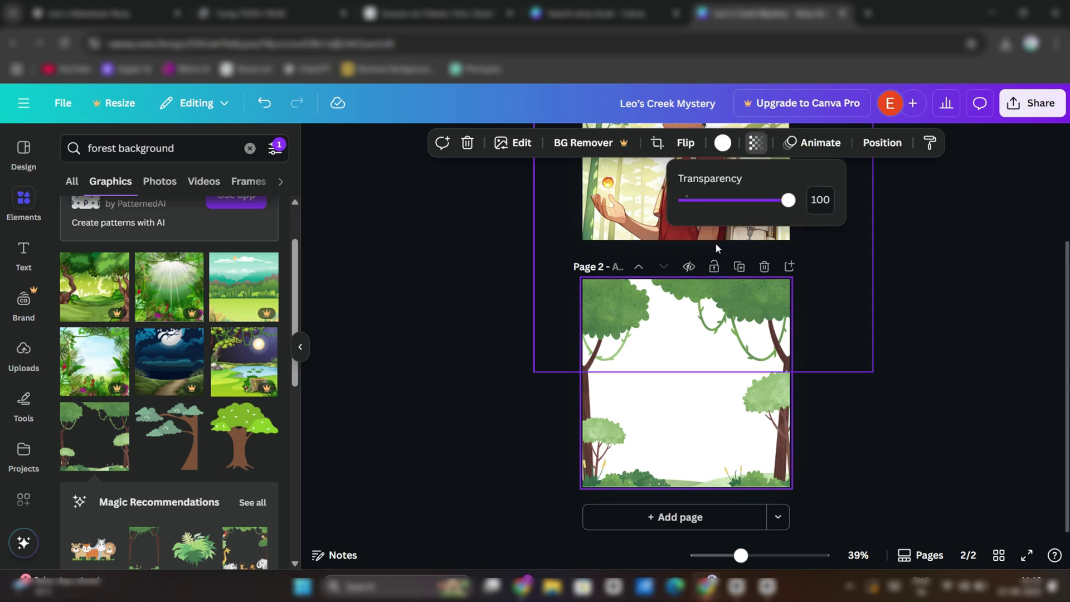
drag(788, 200, 775, 205)
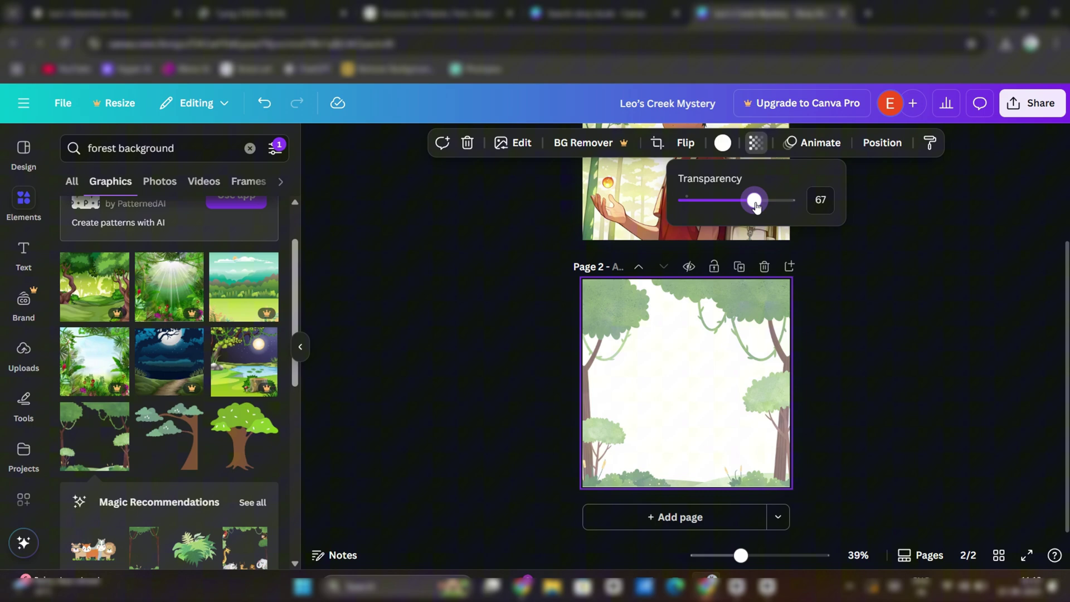
drag(756, 206, 698, 209)
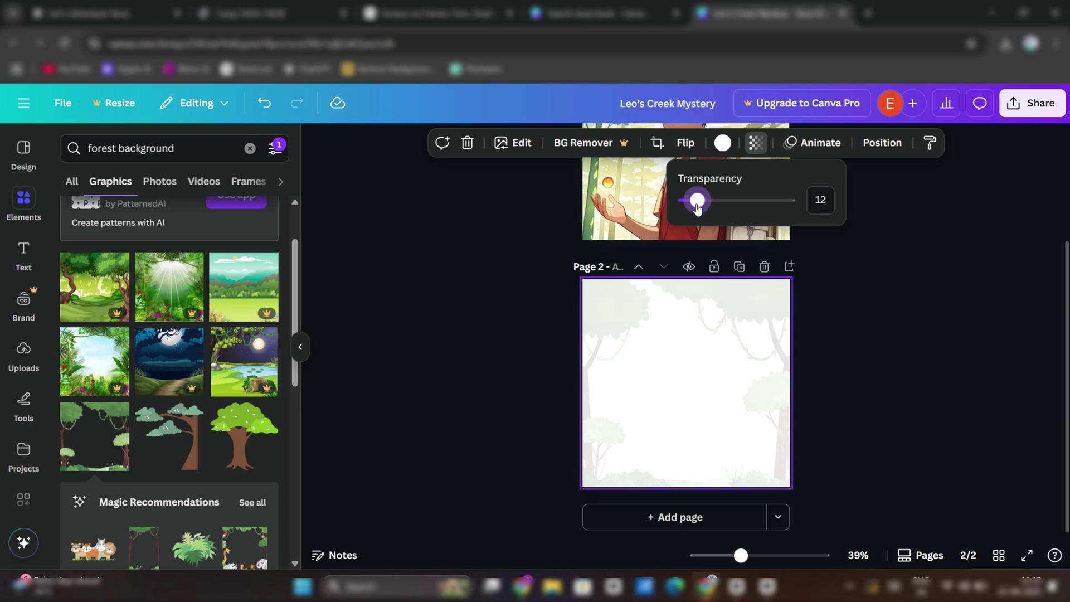
Step: Tint page 2's background a custom pale green (#9CBE9B) after trying preset greens
click(723, 143)
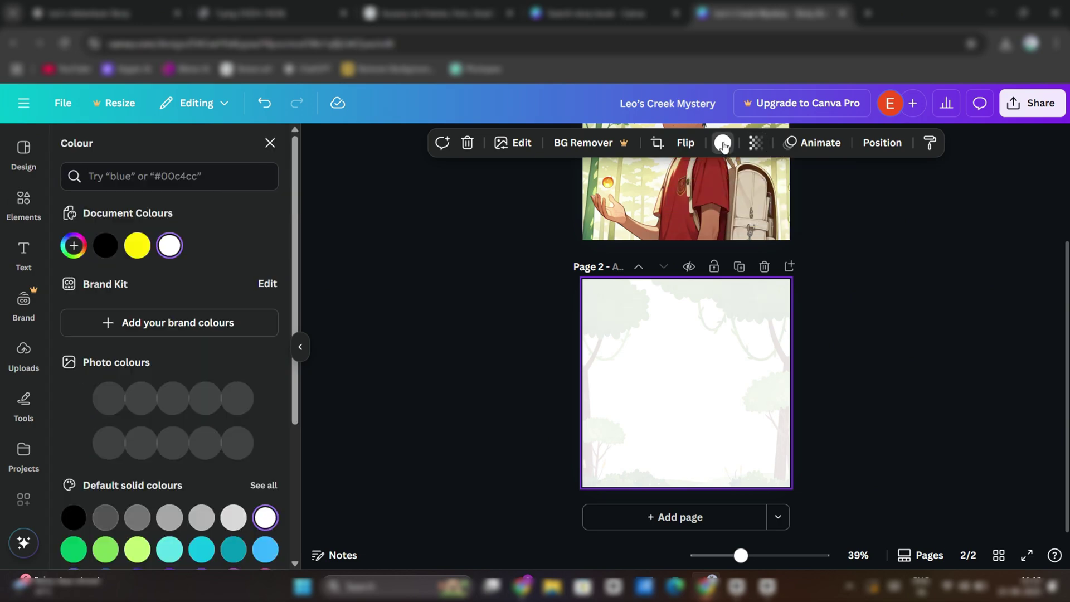
click(106, 433)
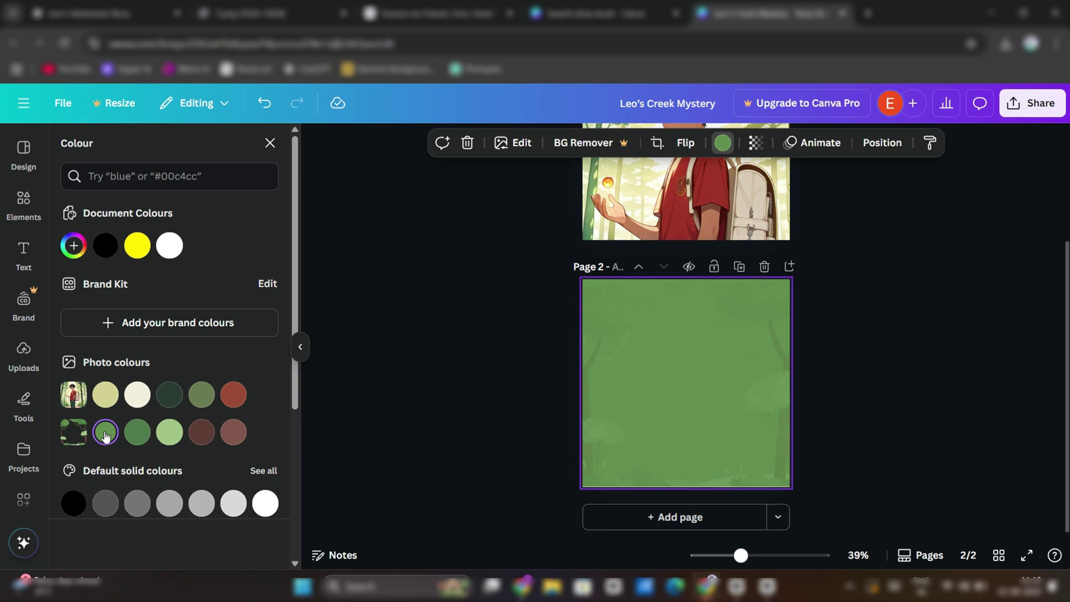
click(162, 437)
click(147, 439)
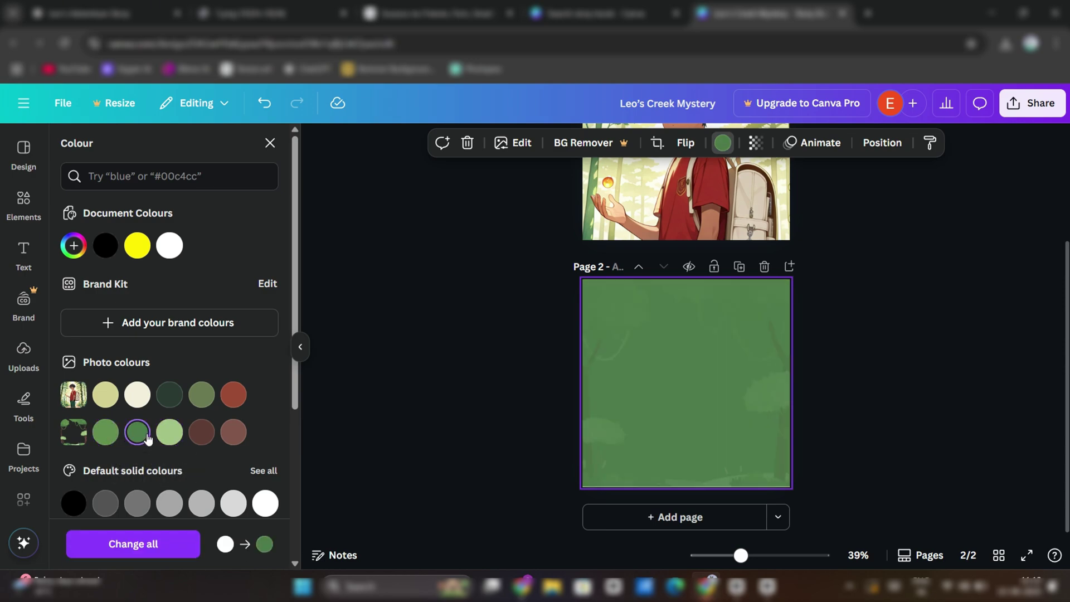
click(74, 246)
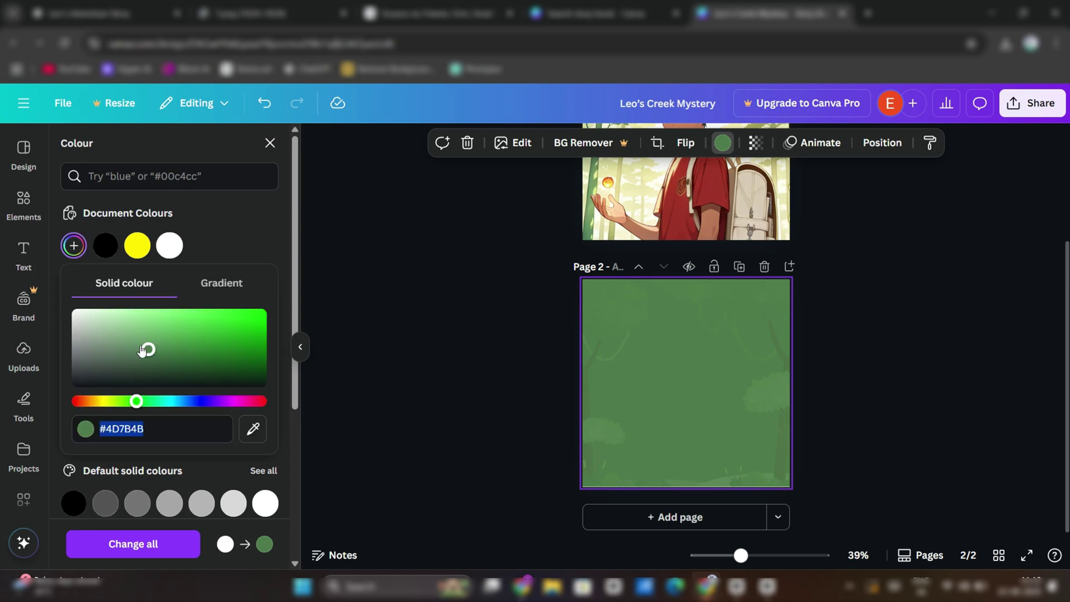
drag(145, 351, 109, 329)
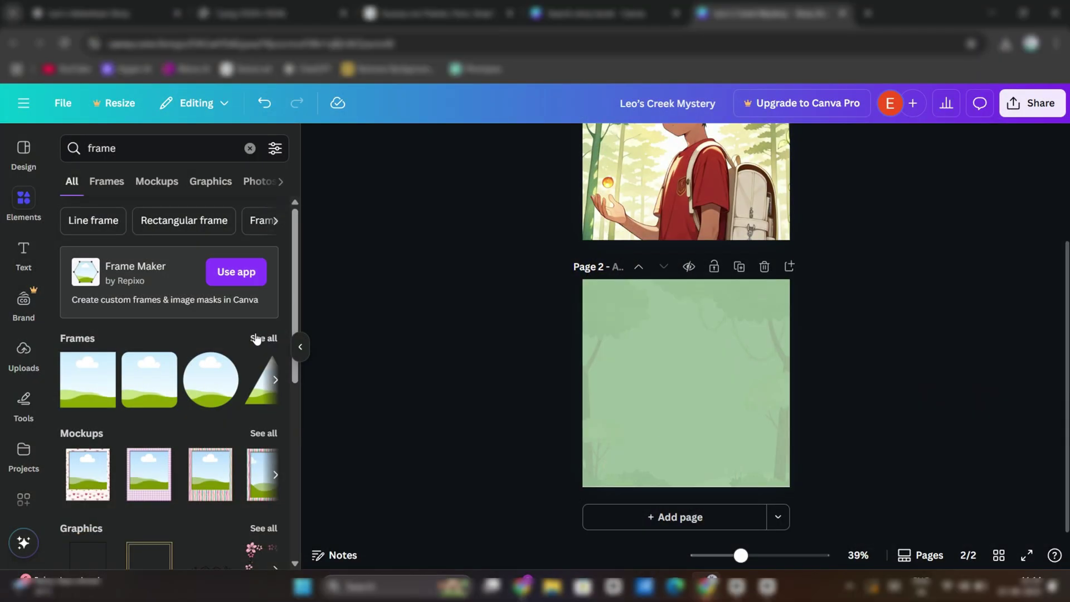
Step: Add a circle frame to page 2 and move it toward the upper right
click(107, 182)
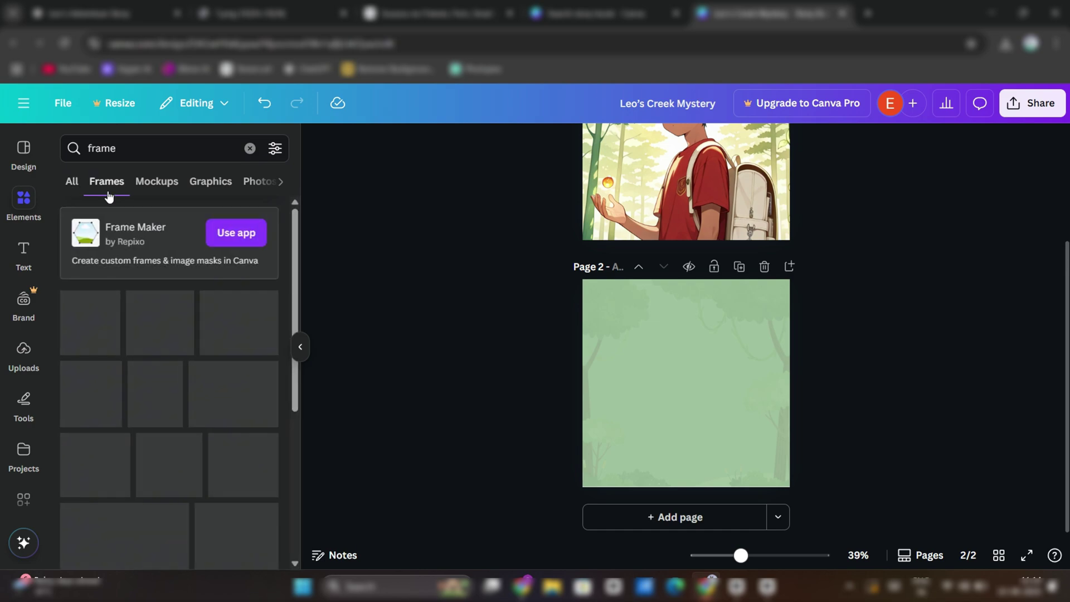
scroll(181, 392, down, 10)
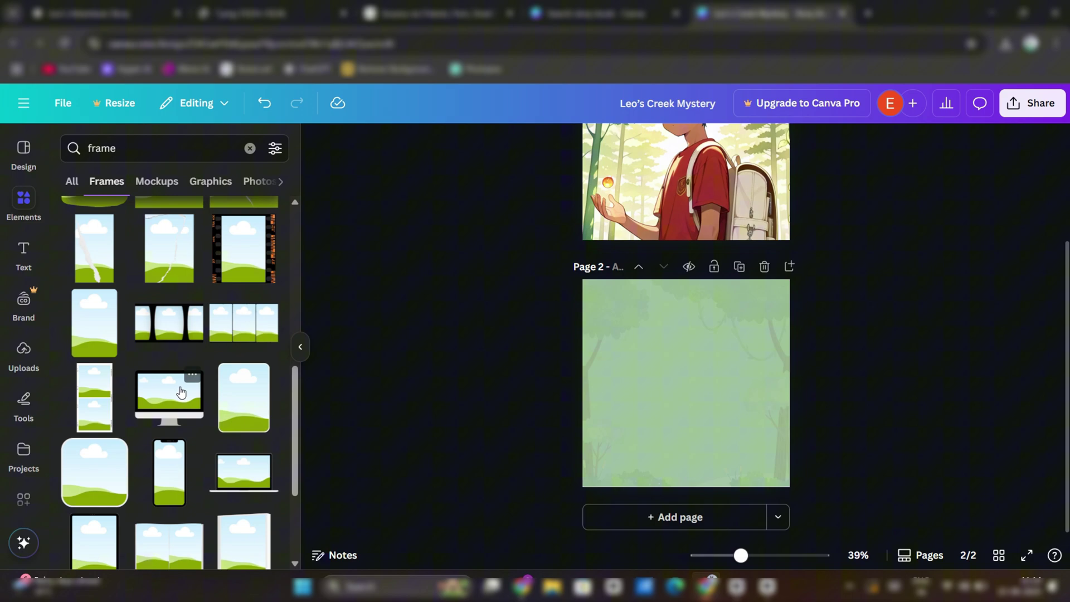
scroll(181, 392, down, 10)
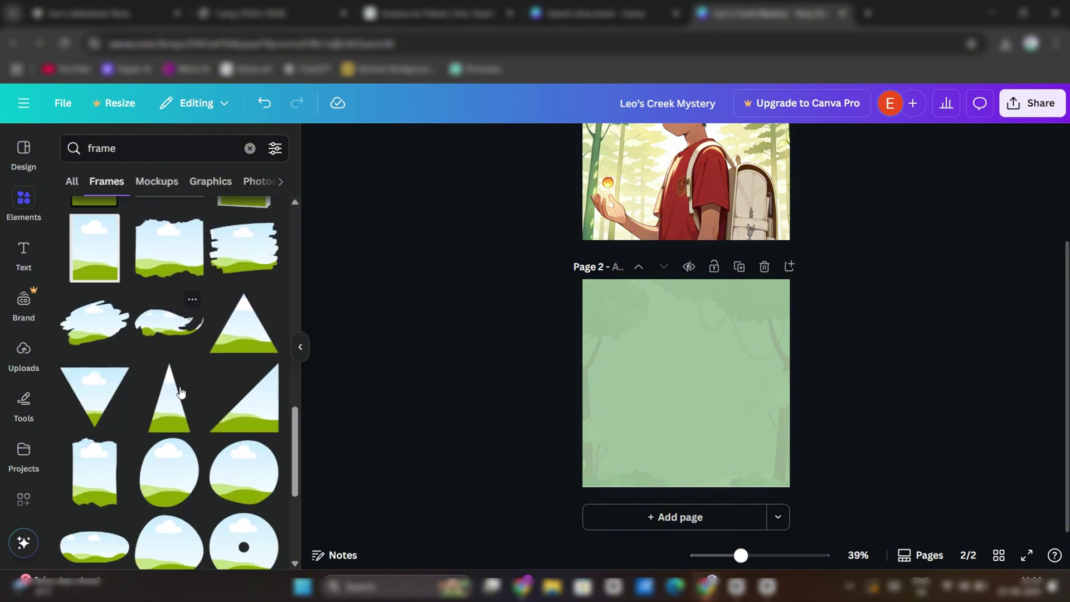
scroll(181, 392, down, 3)
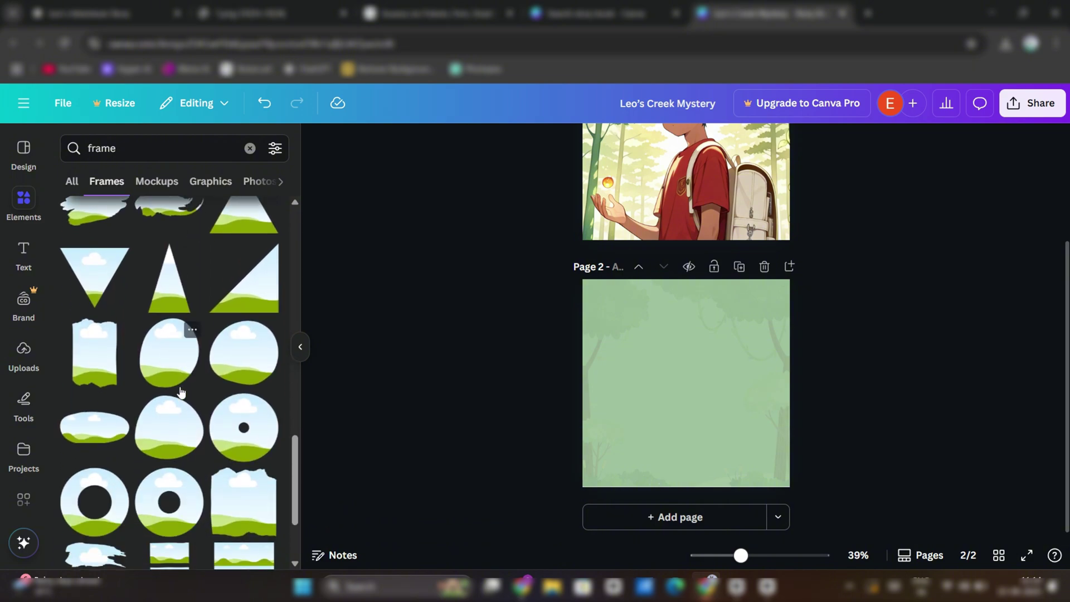
scroll(181, 392, down, 1)
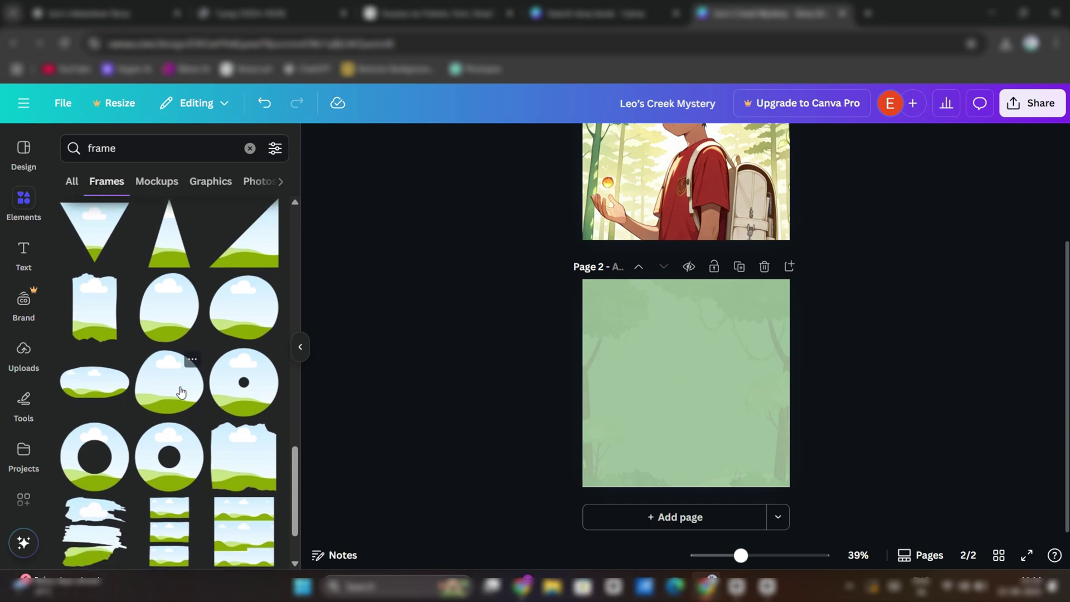
click(255, 311)
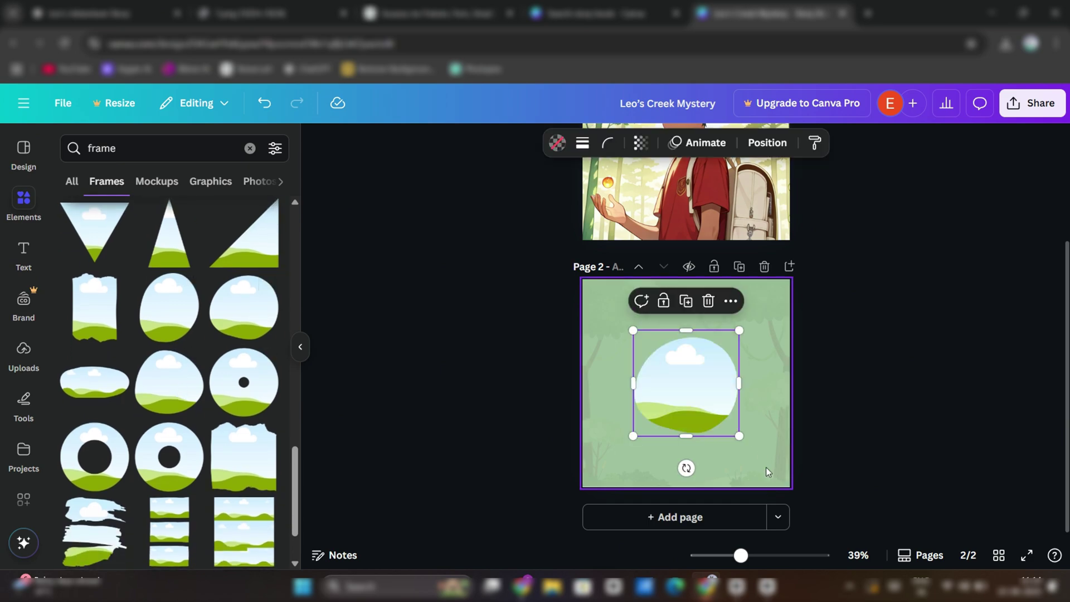
drag(691, 397, 718, 358)
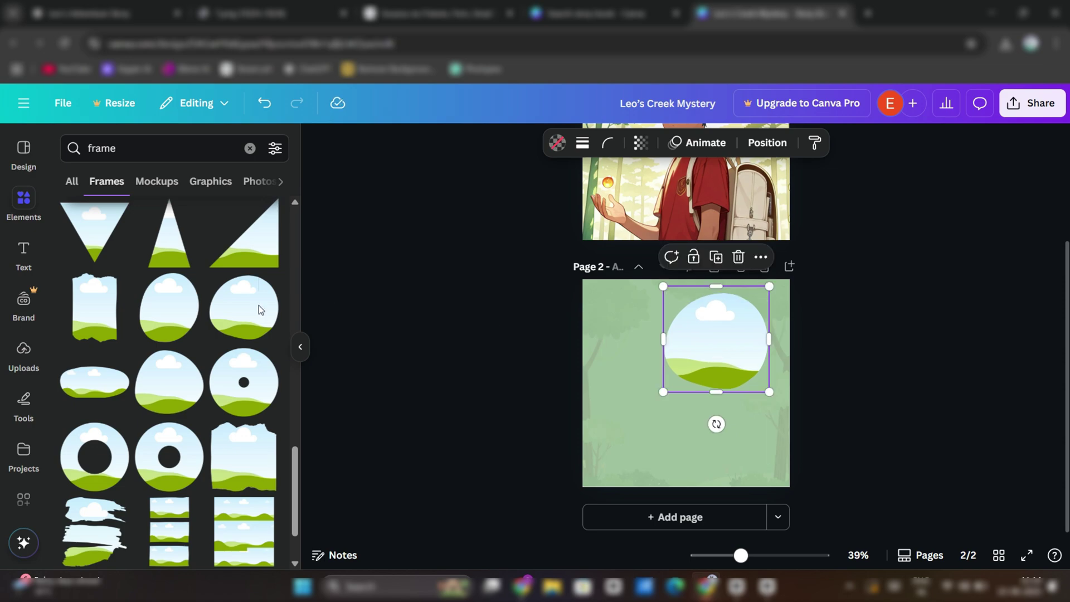
Step: Fill the circle frame with the uploaded picture of the boy with a backpack
click(14, 356)
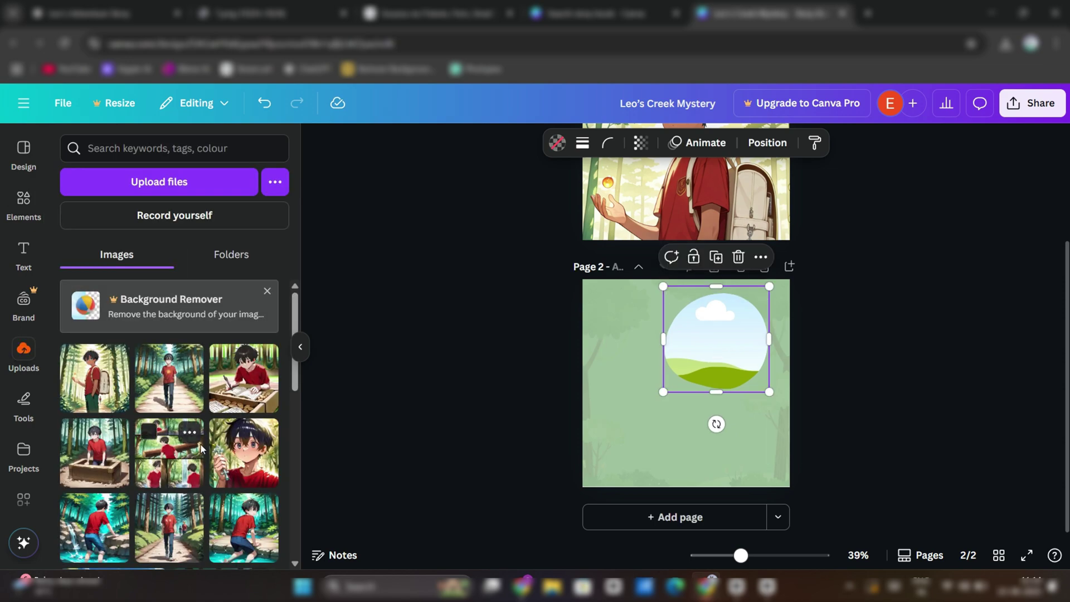
scroll(199, 444, down, 5)
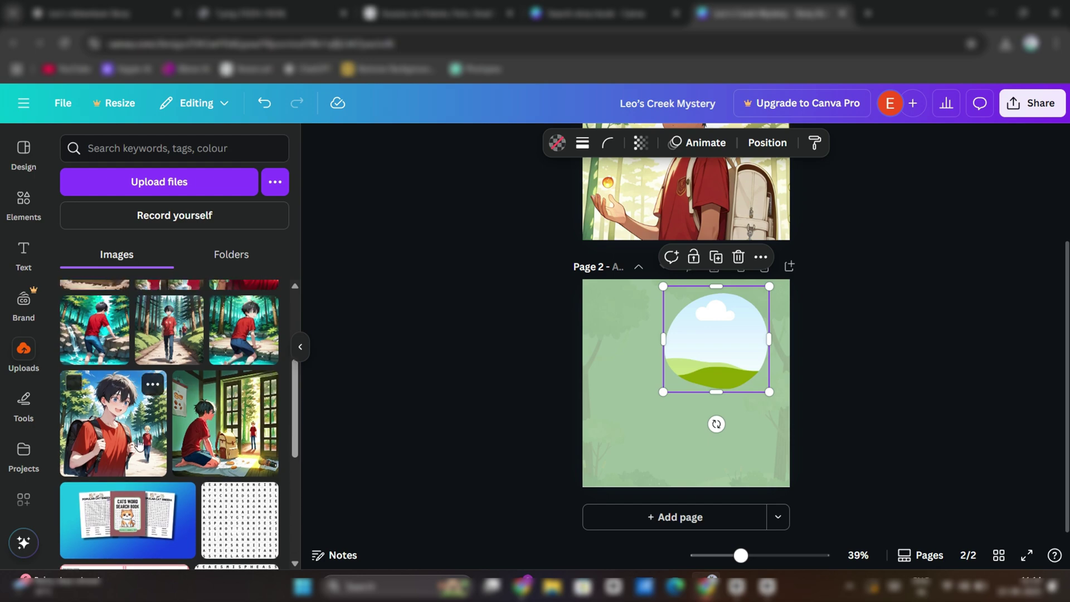
drag(139, 444, 727, 353)
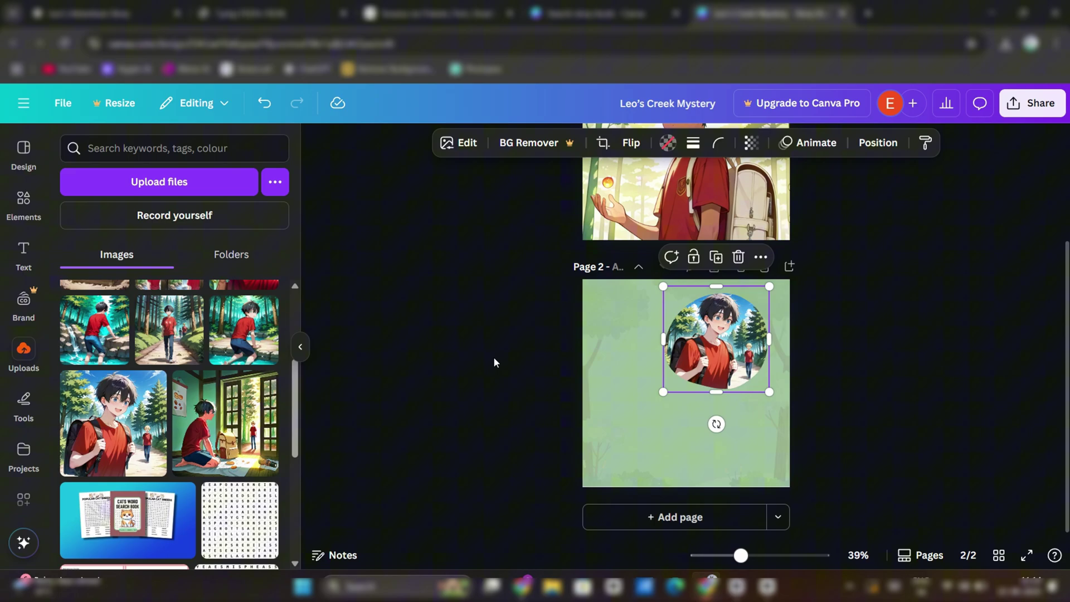
click(504, 365)
Step: Select the three Page 1 sentences in the ChatGPT story, then go back to the Canva design
click(140, 13)
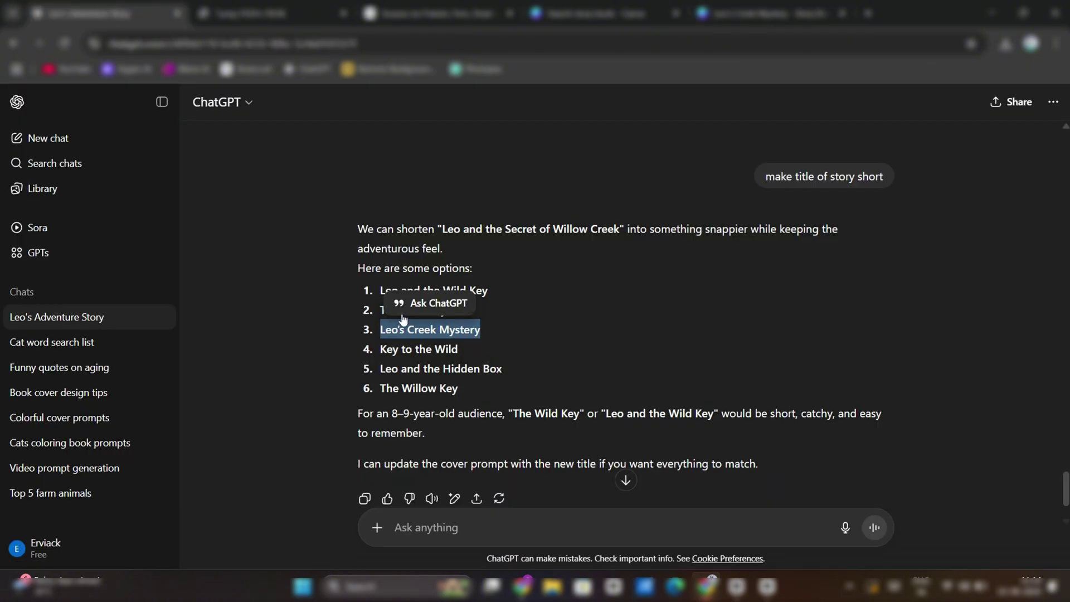
scroll(403, 316, up, 10)
scroll(402, 315, up, 15)
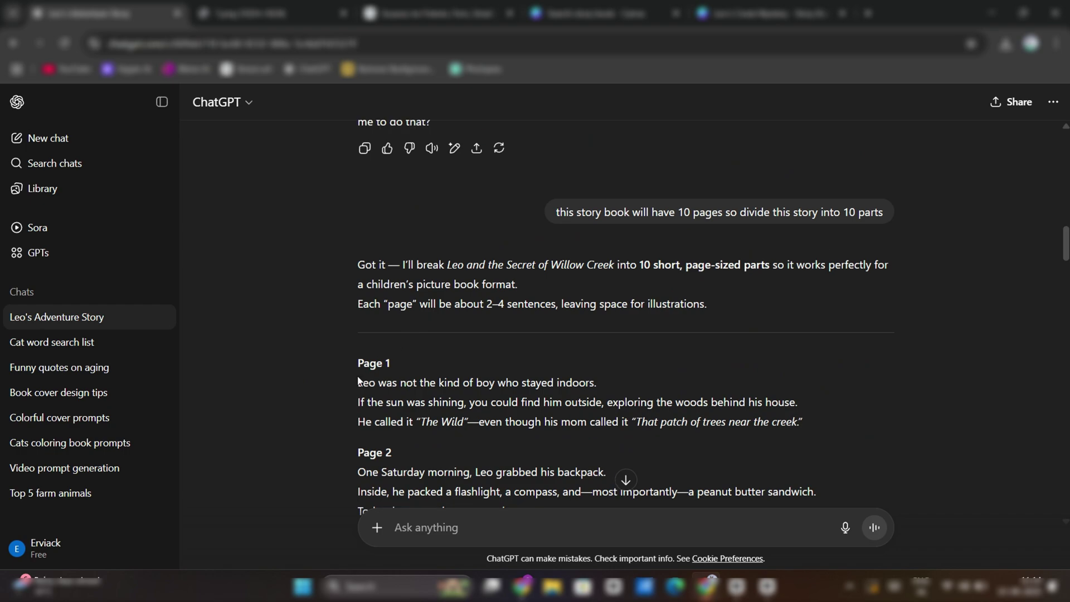
drag(357, 384, 873, 430)
key(ctrl+c)
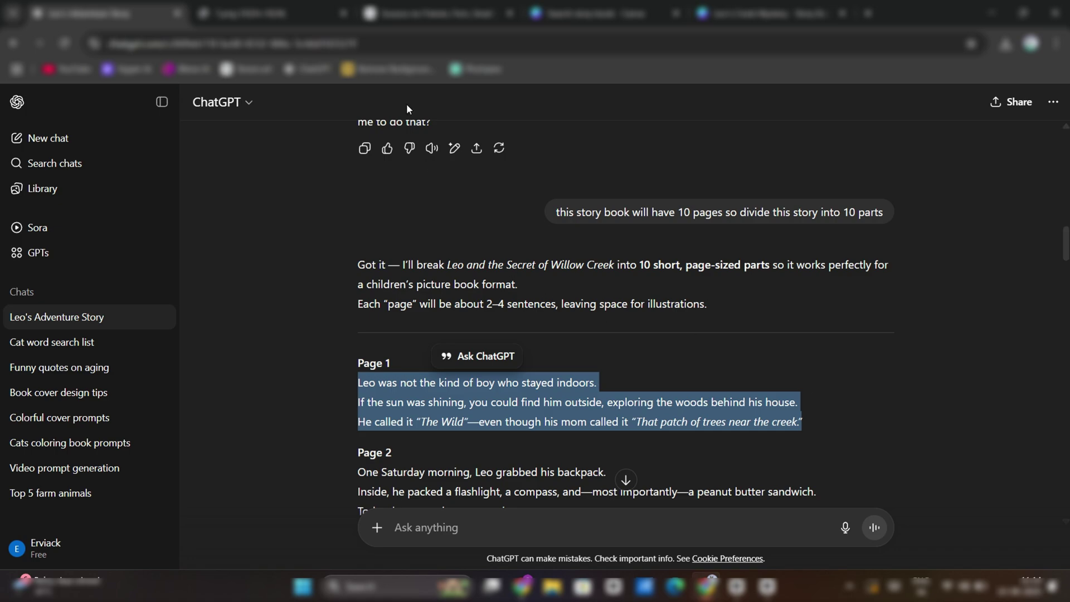
click(769, 13)
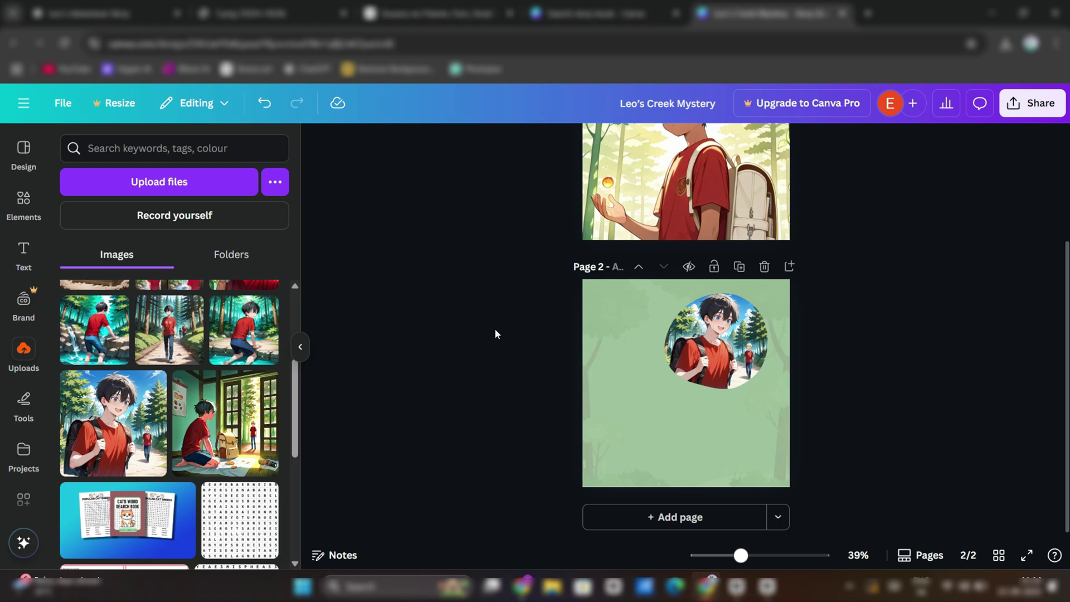
Step: Paste the opening story paragraph into a new text box on page 2 in Comic Sans
click(20, 254)
click(141, 188)
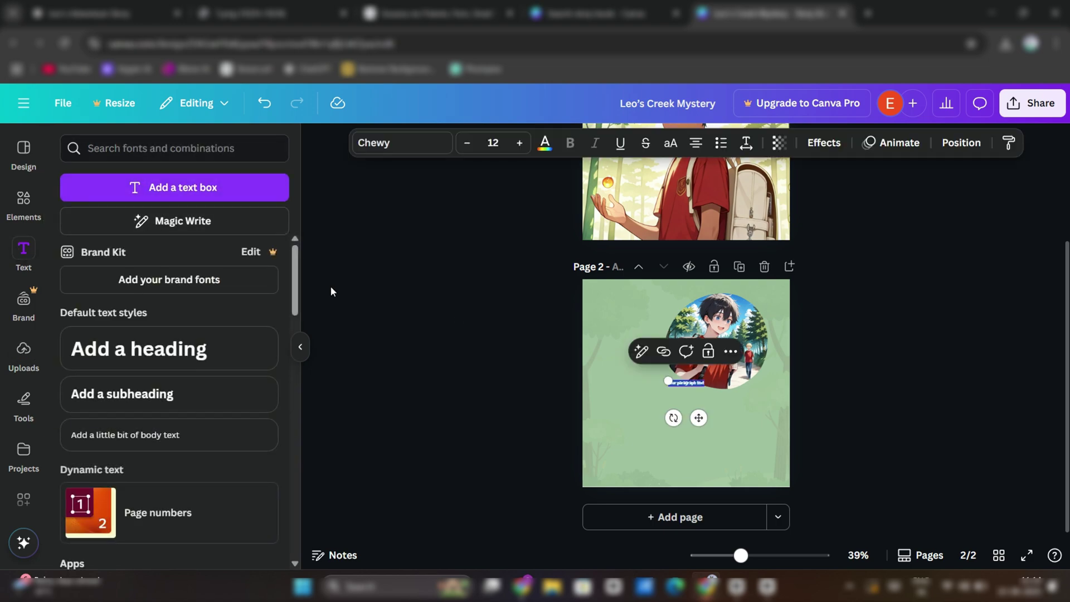
key(ctrl+v)
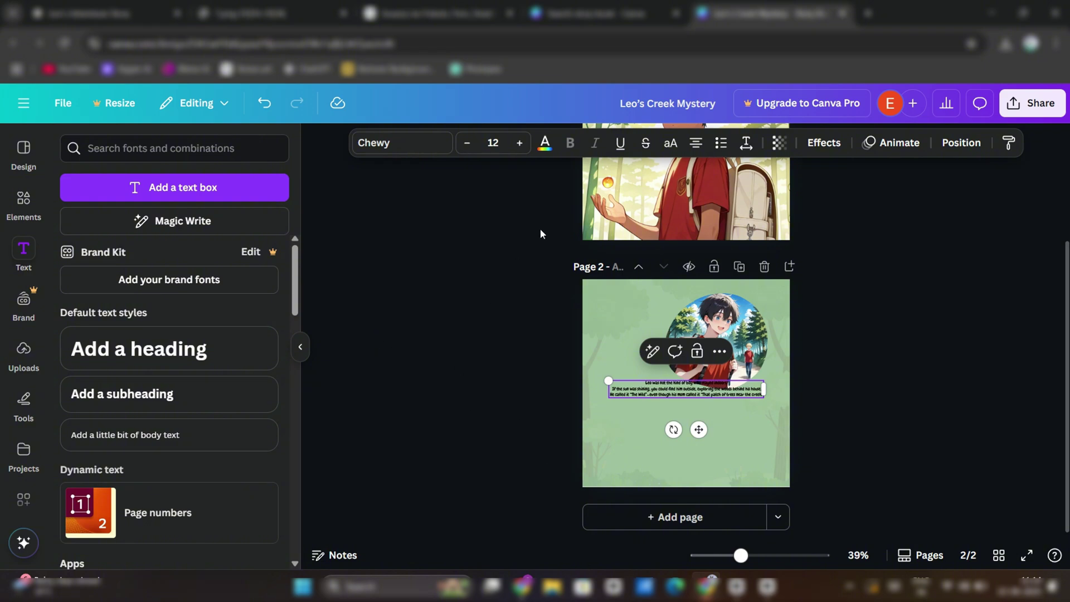
click(423, 146)
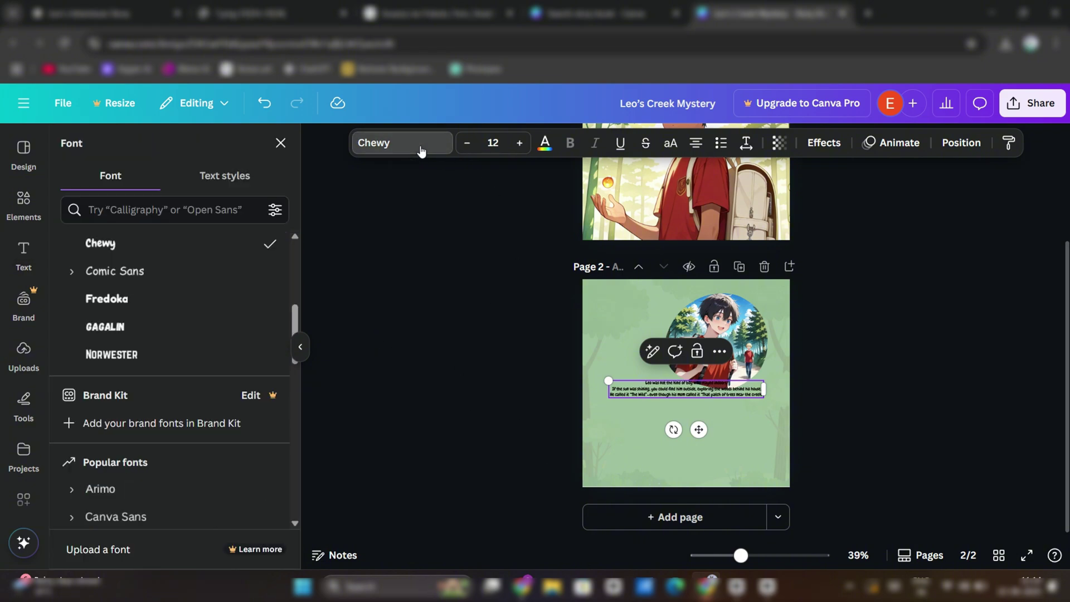
triple_click(672, 383)
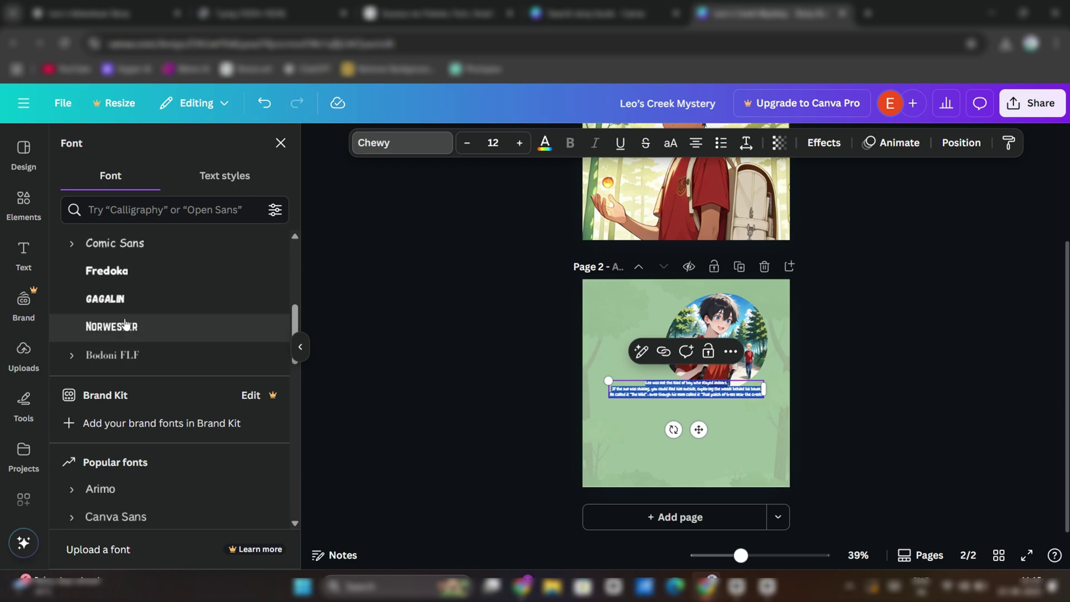
click(121, 255)
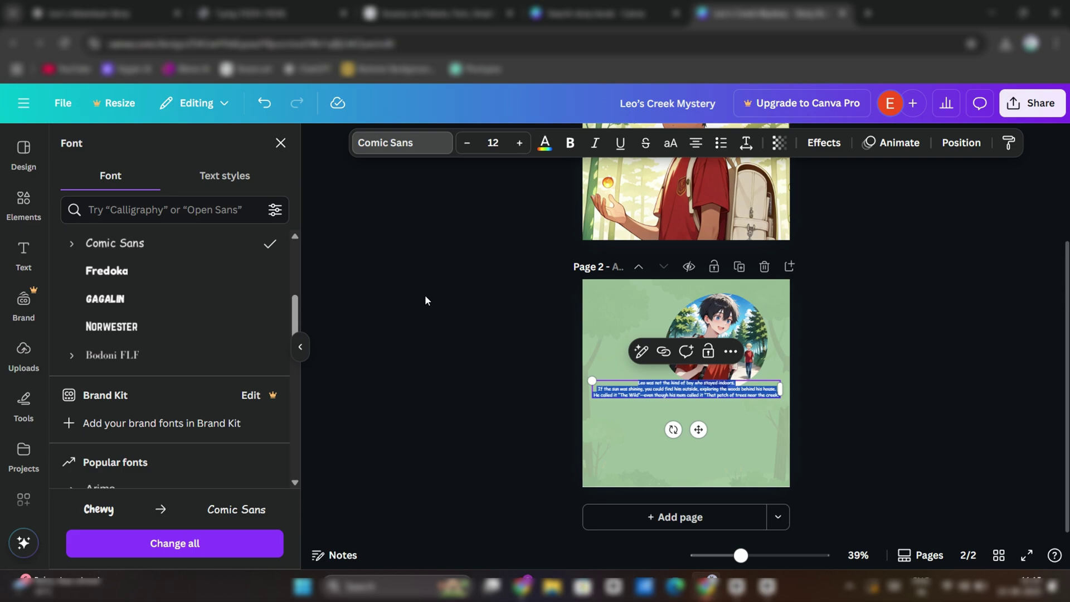
Step: Make the paragraph text dark grey and raise its size to 24
click(545, 142)
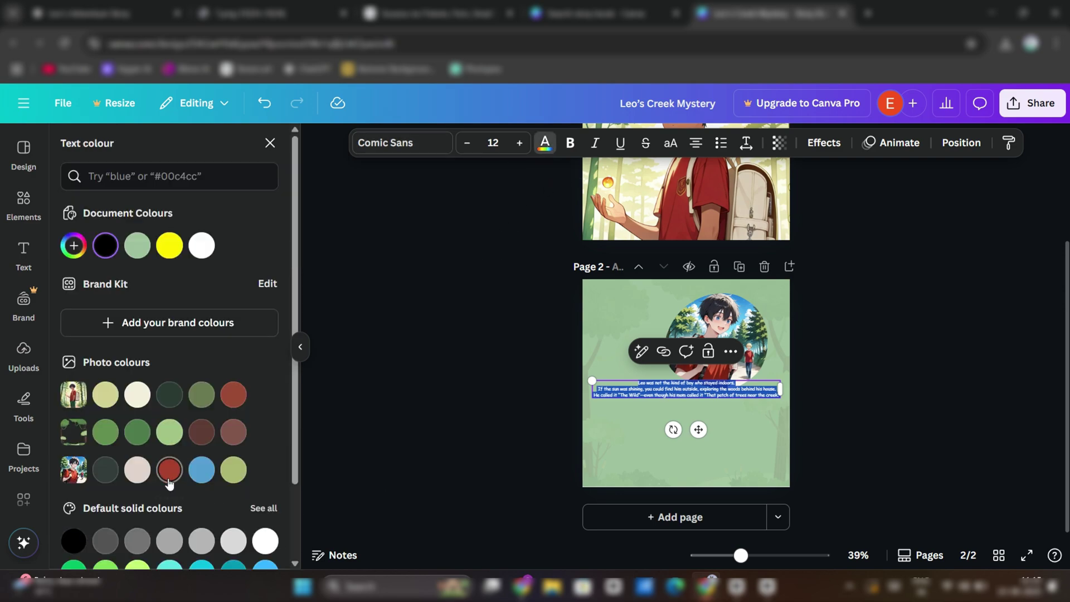
click(109, 474)
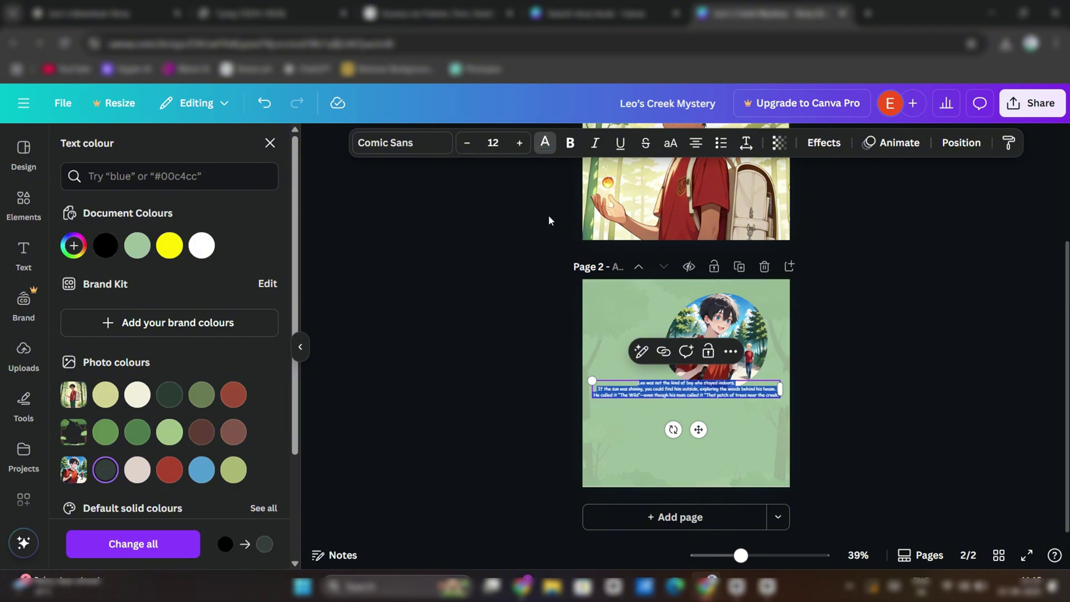
click(520, 142)
click(519, 143)
click(519, 143)
click(519, 143)
click(520, 143)
click(520, 143)
click(519, 143)
click(520, 142)
click(520, 143)
click(519, 143)
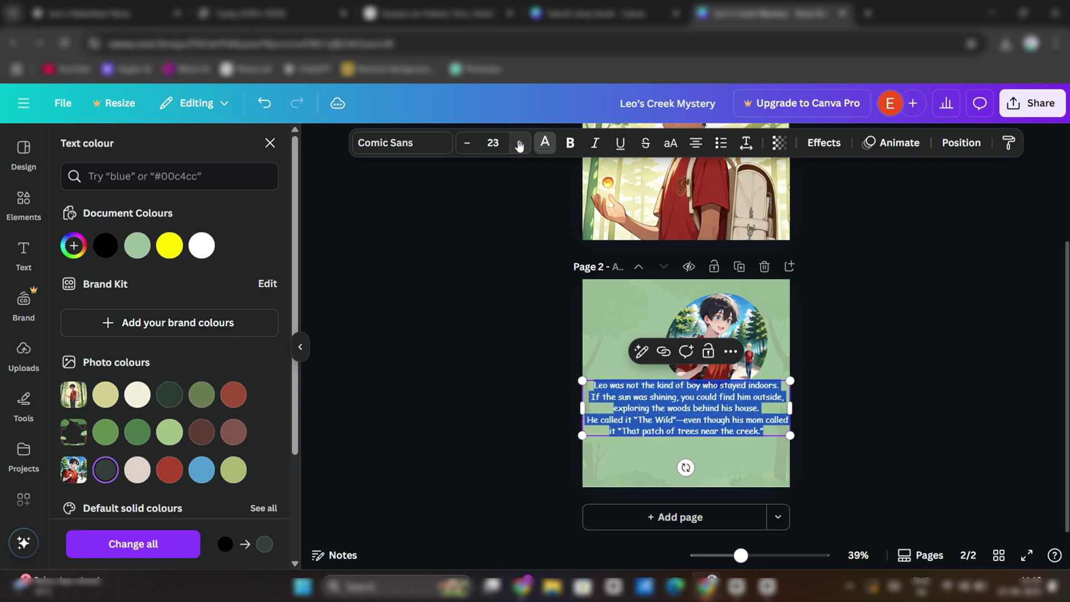
click(519, 143)
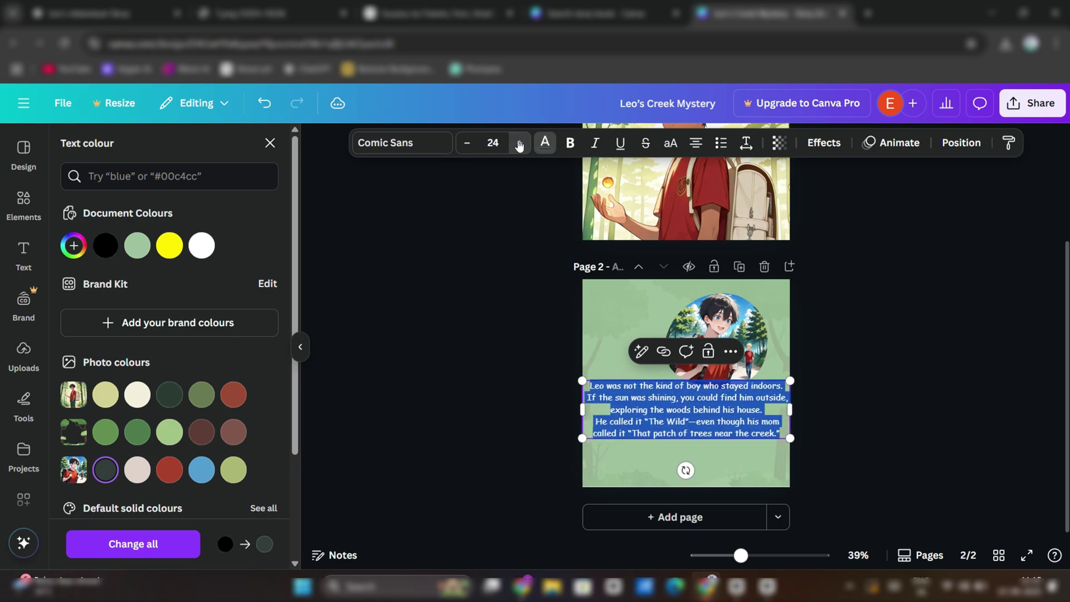
key(Escape)
Step: Move page 2's story text lower and reduce its font size to 21
click(846, 410)
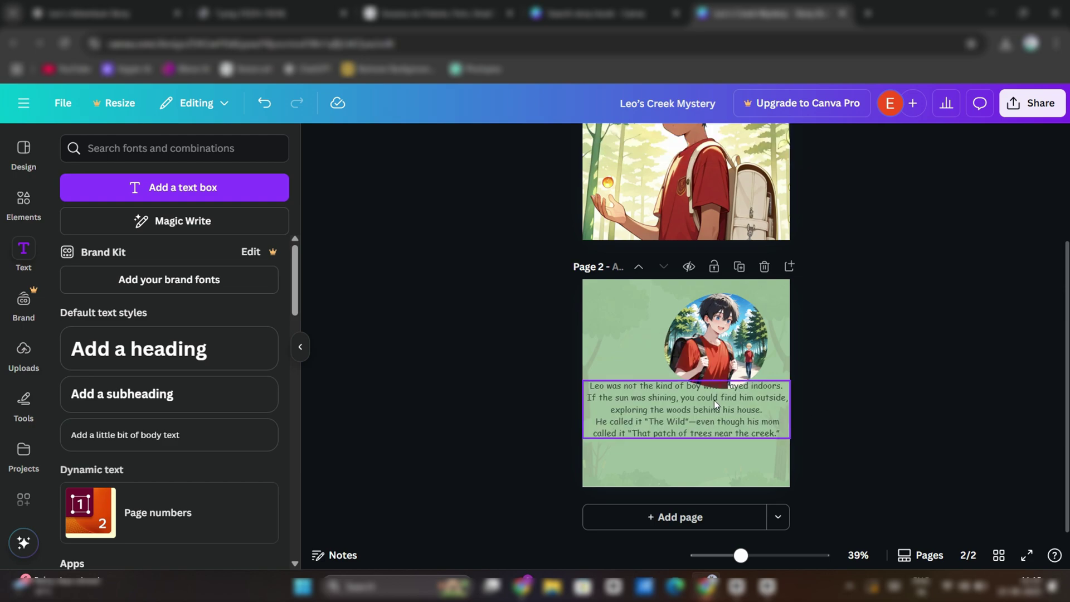
drag(714, 400, 718, 434)
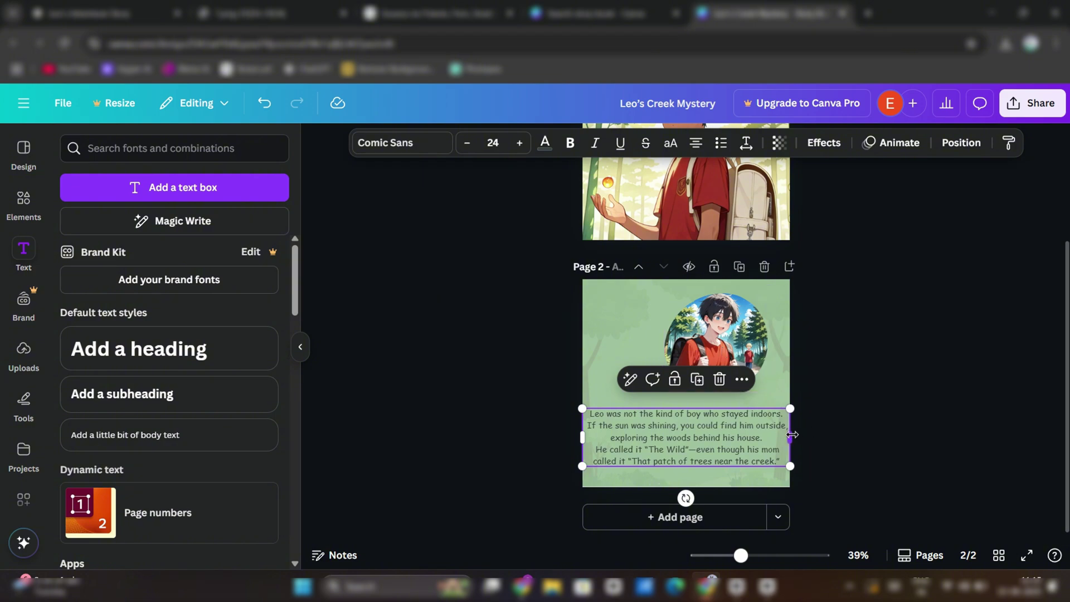
click(467, 142)
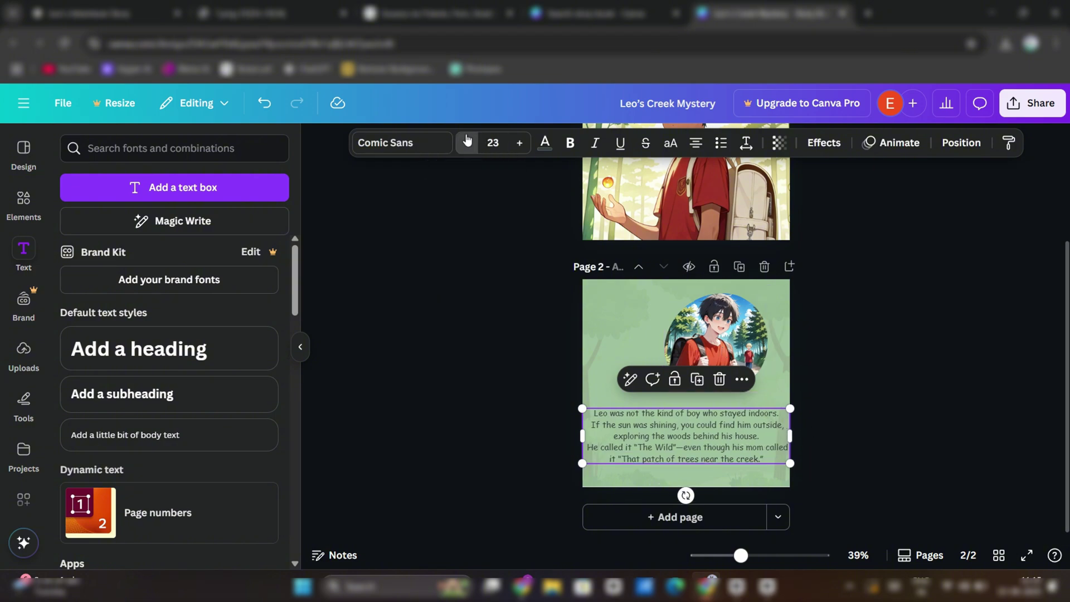
click(467, 142)
click(468, 142)
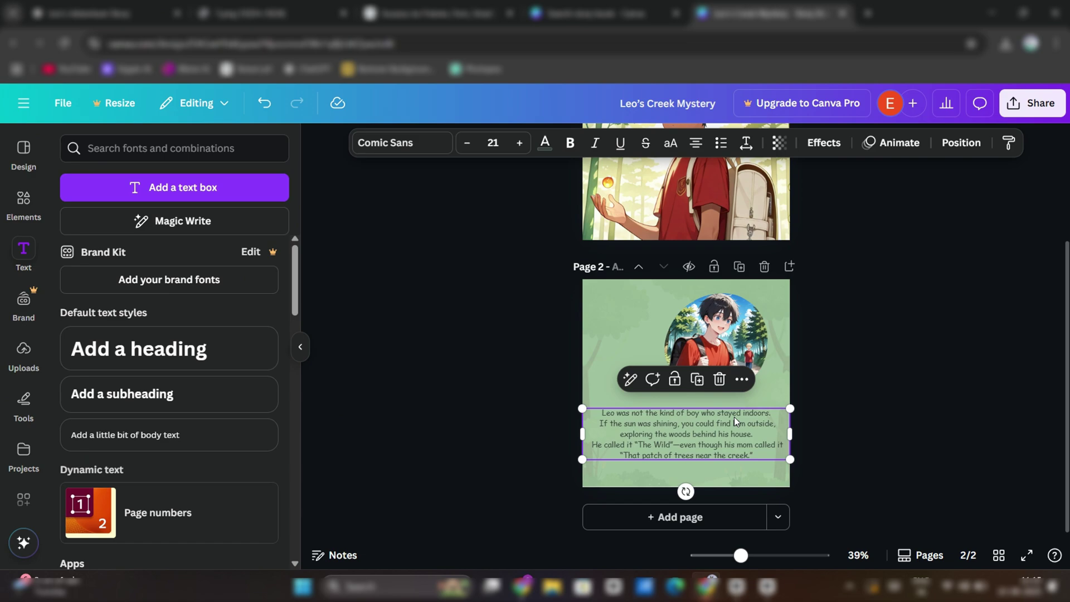
drag(734, 424, 734, 427)
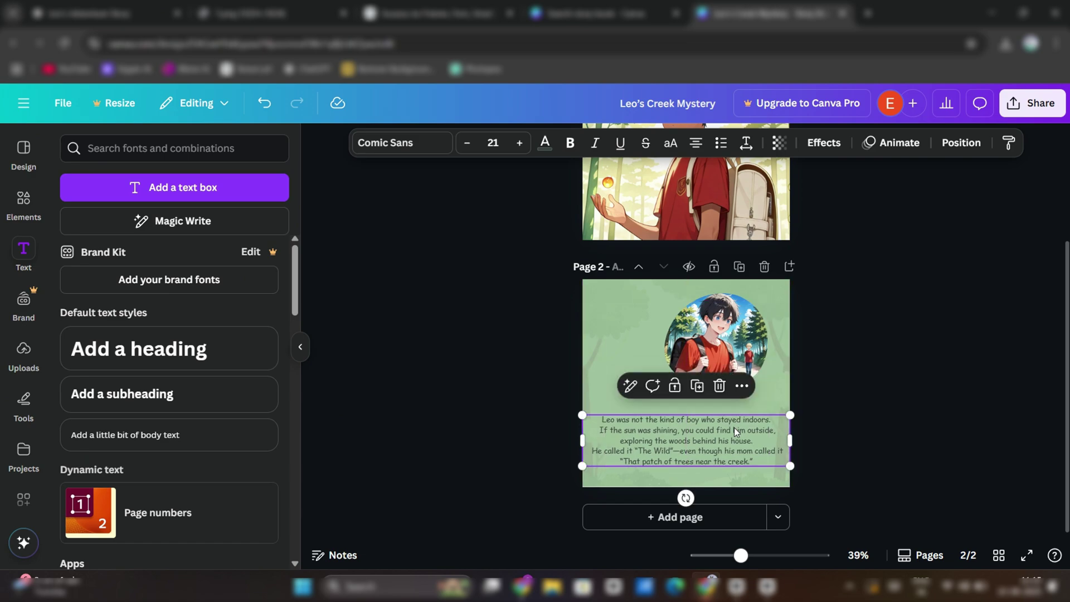
Step: Enlarge the circular boy illustration above page 2's text
click(730, 349)
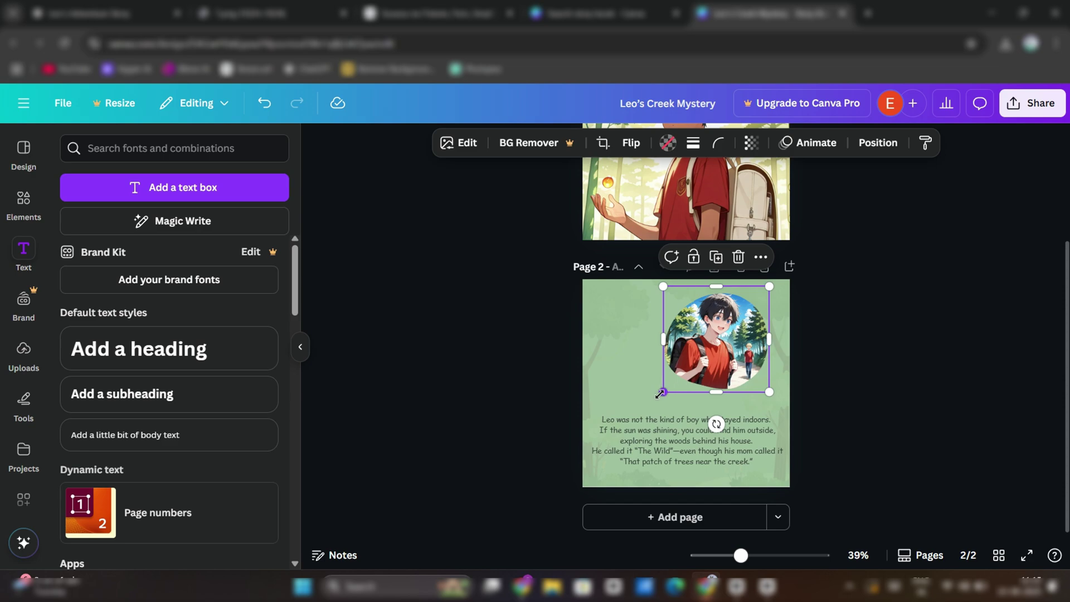
drag(660, 393, 650, 404)
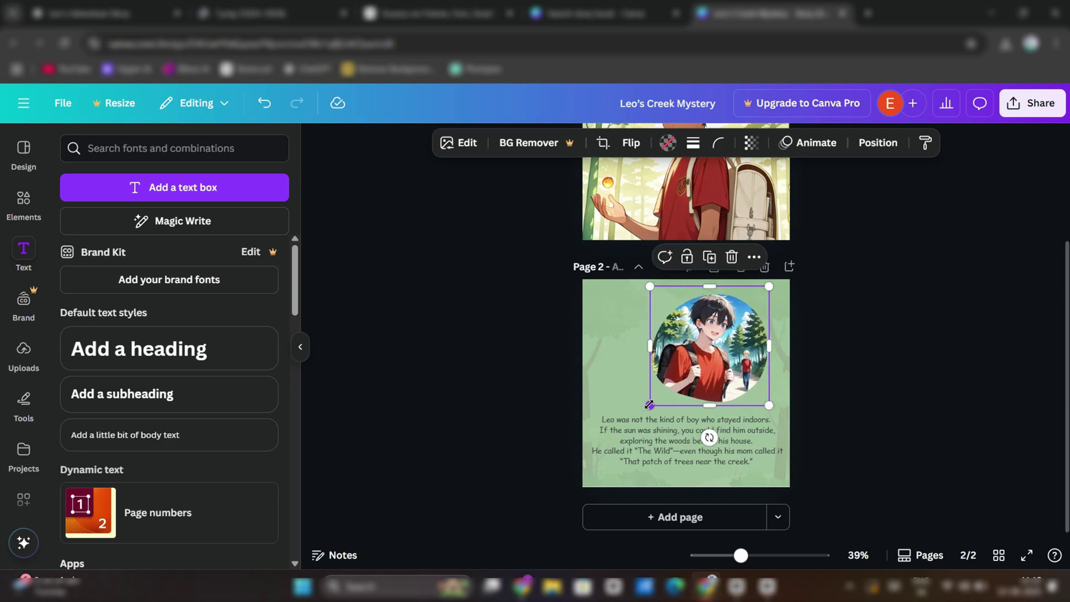
click(885, 354)
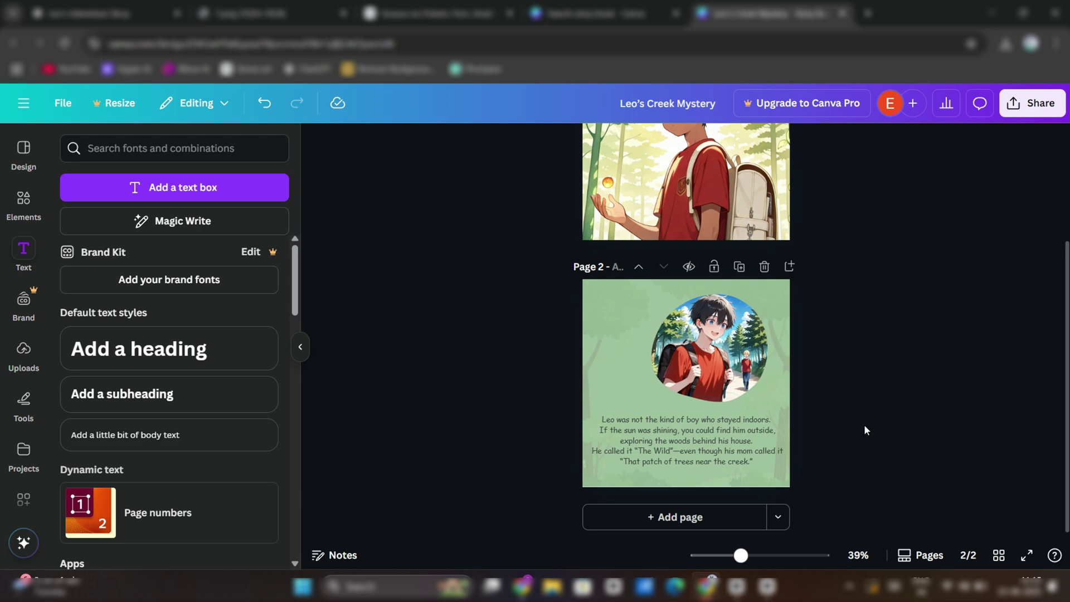
Step: Add page 3 and paste page 2's pale green forest background onto it
click(675, 518)
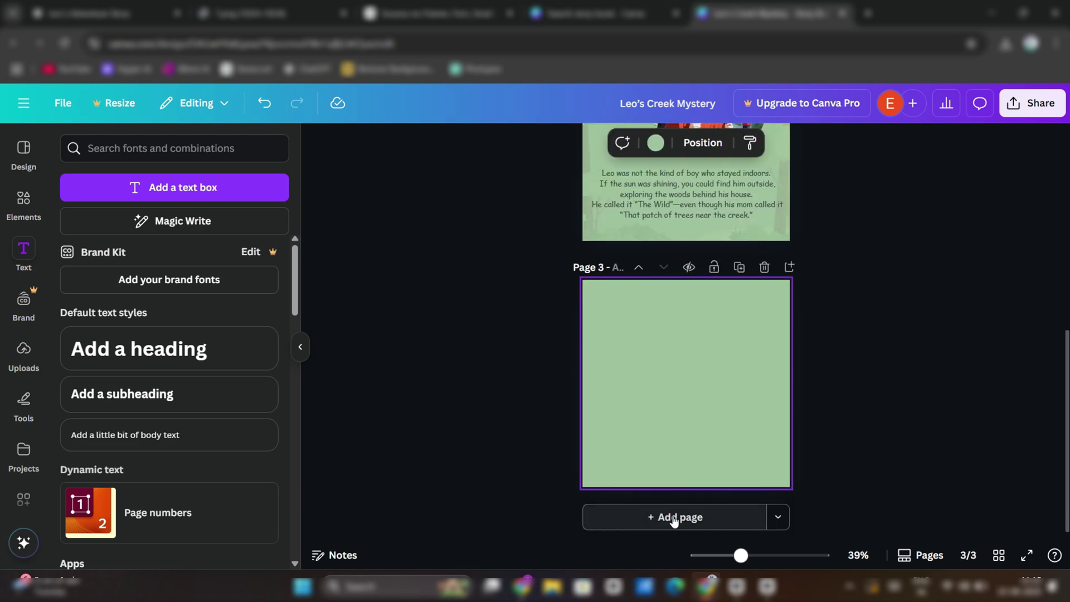
click(737, 233)
right_click(737, 232)
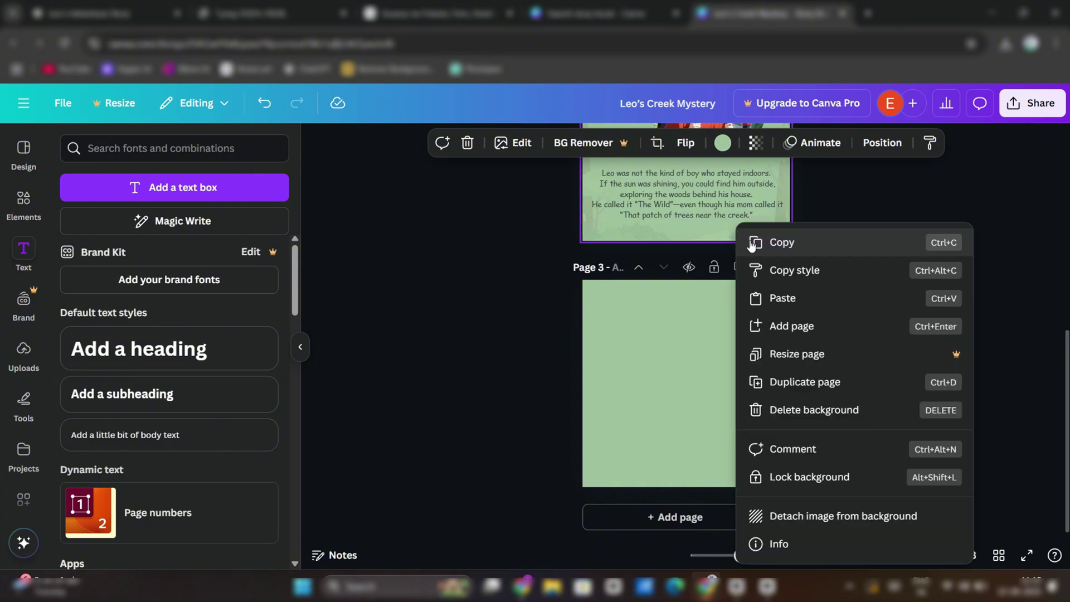
click(750, 242)
click(687, 354)
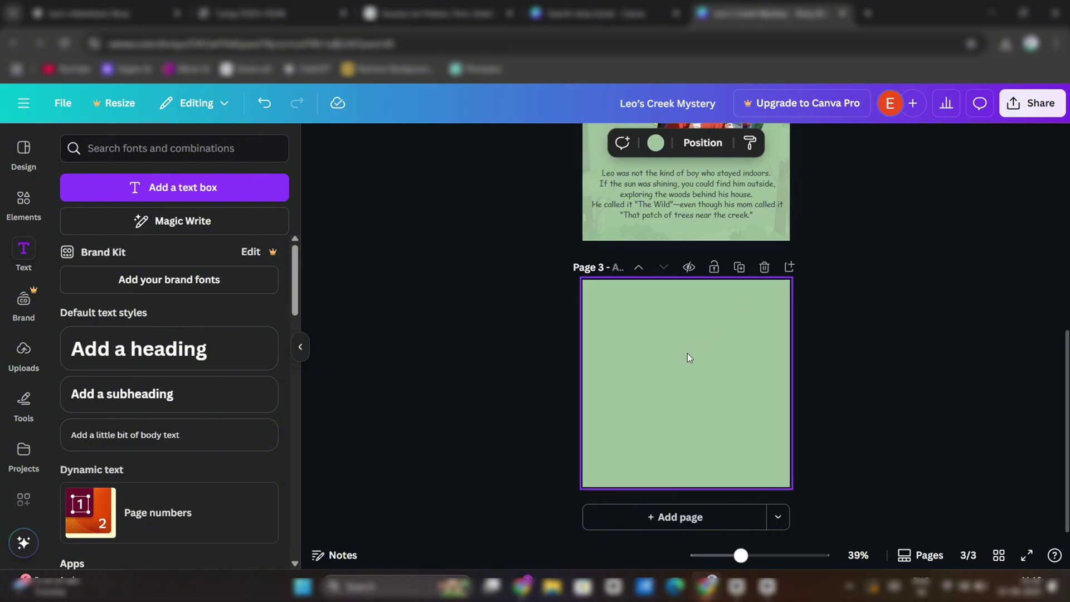
right_click(688, 353)
click(716, 365)
click(493, 333)
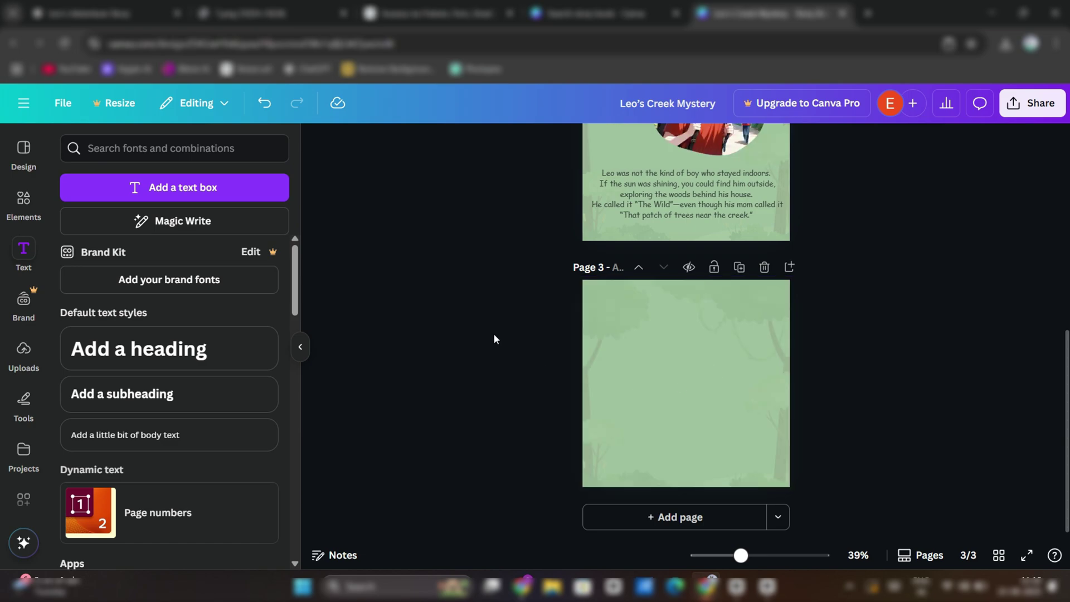
click(708, 367)
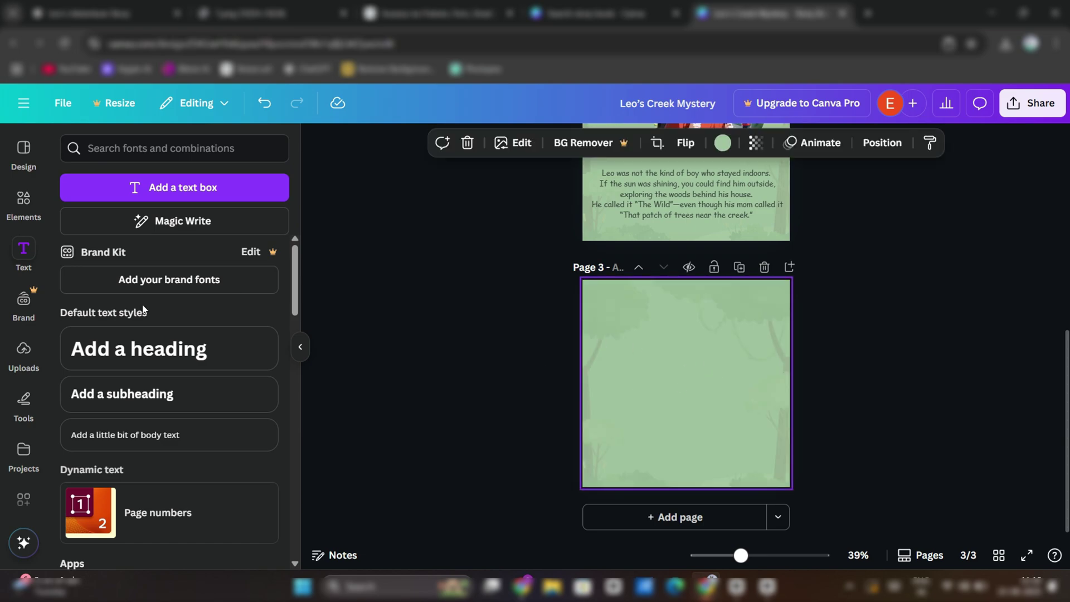
Step: Place a circle frame in page 3's upper left and fill it with the boy-at-window image
click(24, 208)
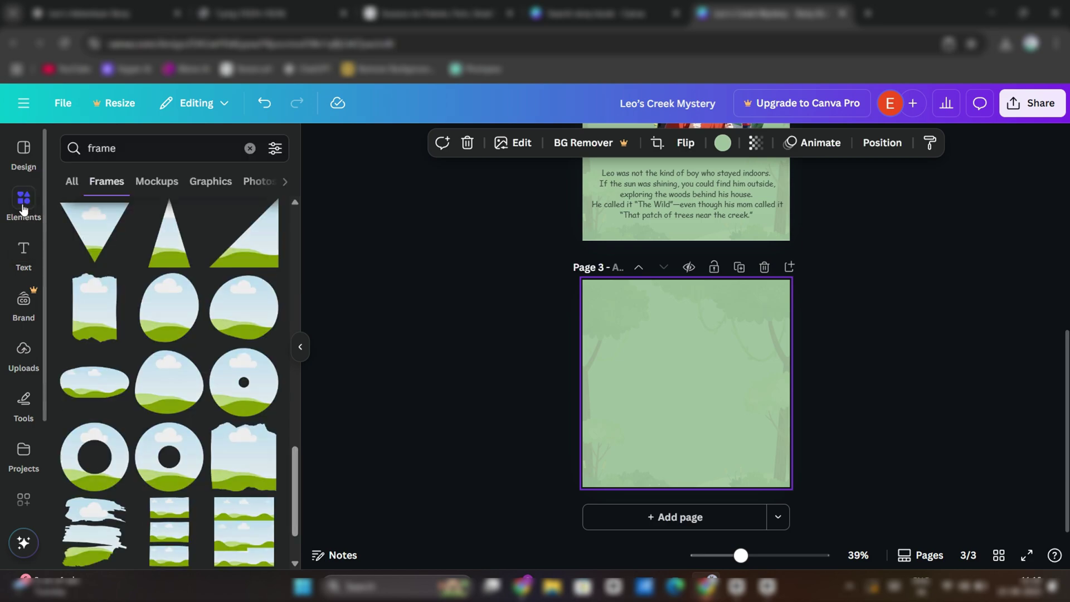
scroll(189, 285, down, 3)
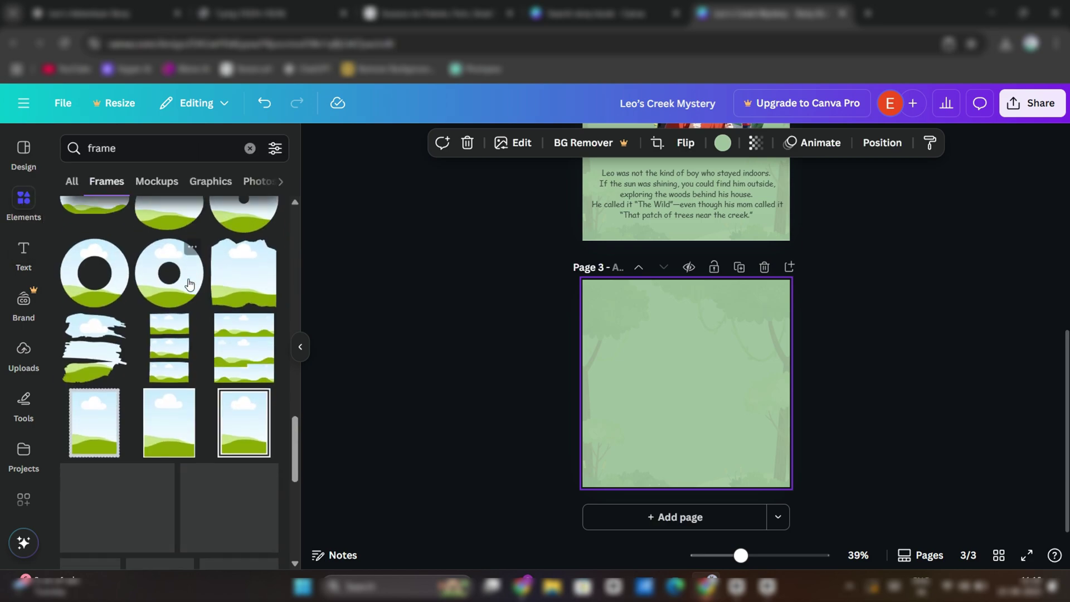
scroll(189, 284, up, 3)
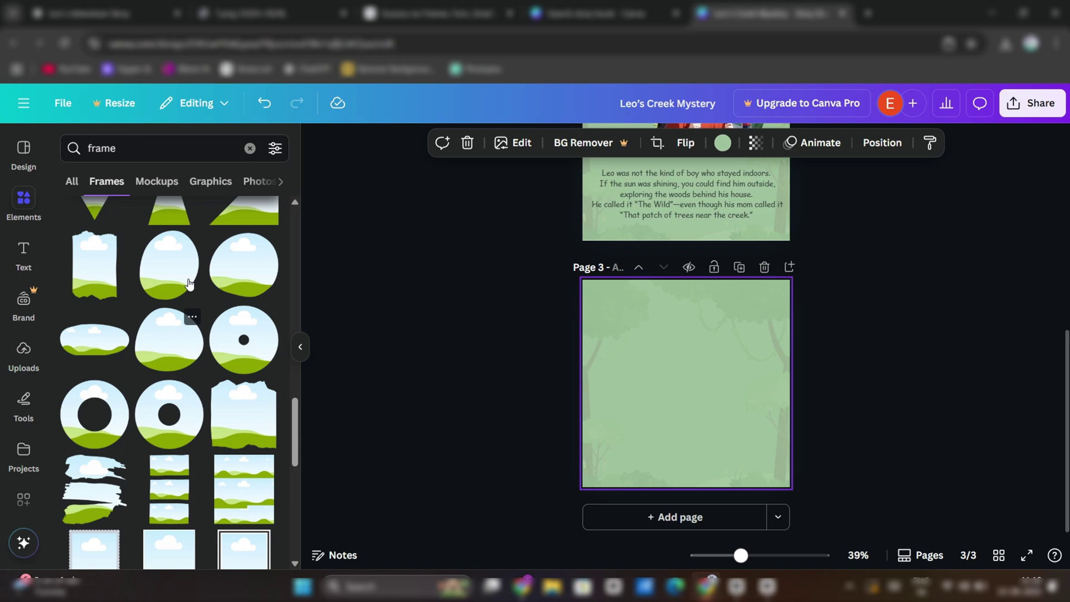
scroll(189, 284, up, 2)
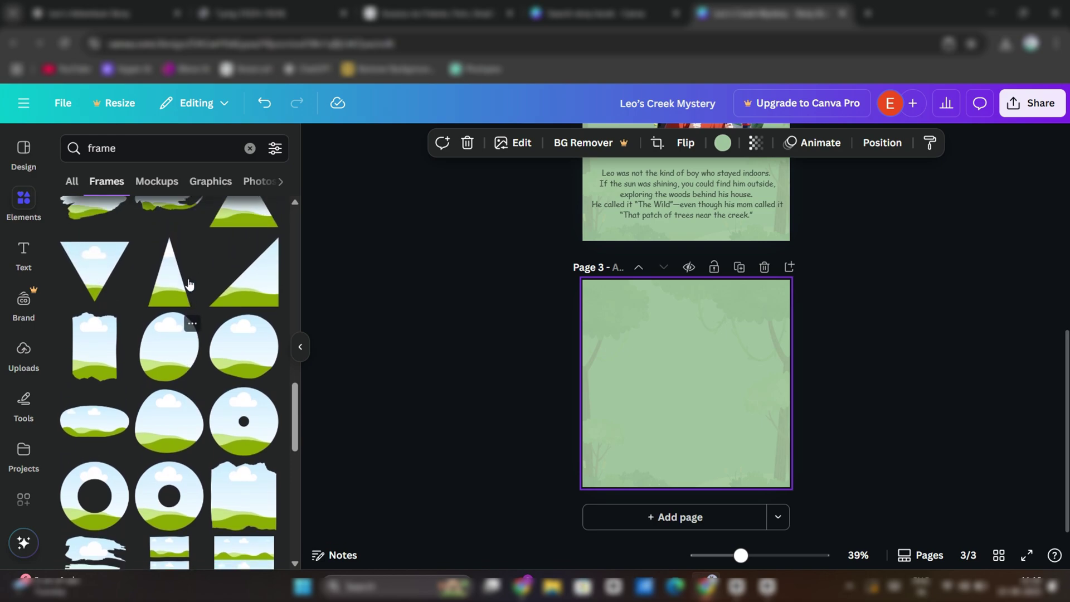
scroll(190, 284, down, 1)
scroll(671, 413, up, 3)
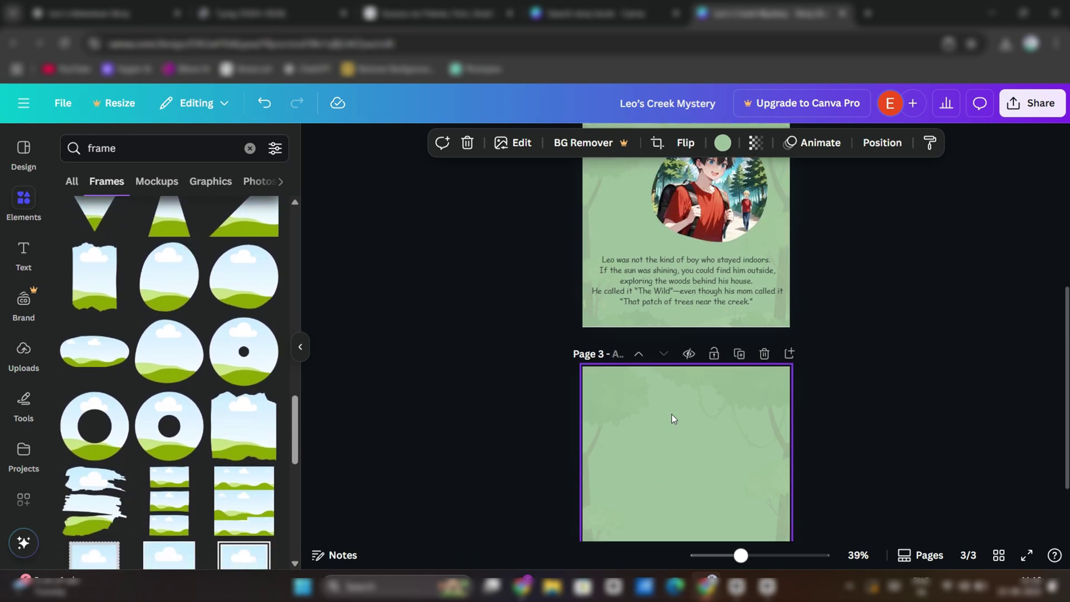
scroll(672, 413, down, 3)
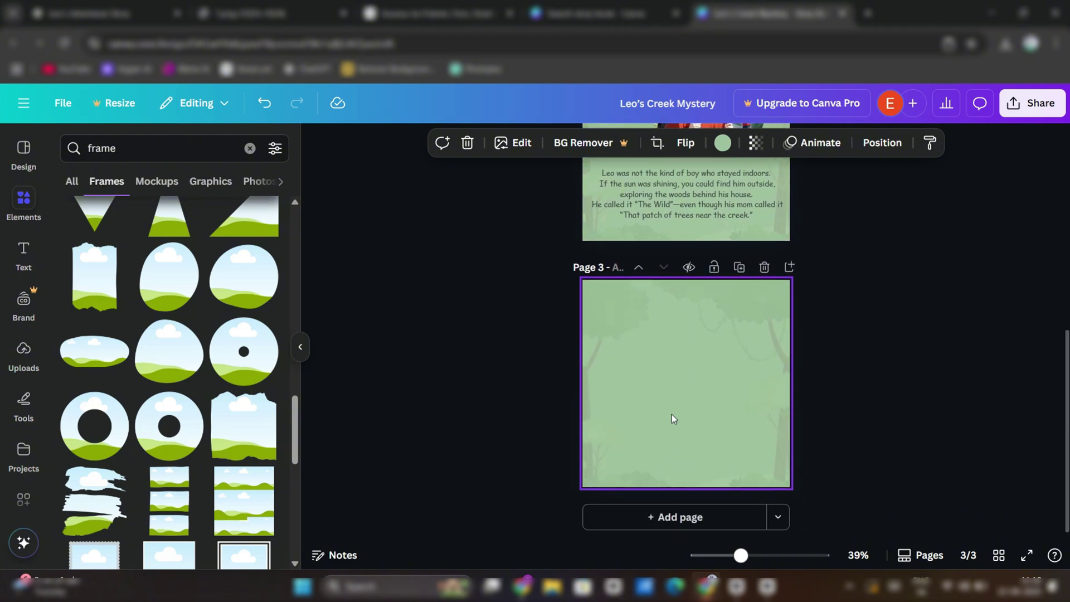
click(177, 365)
drag(701, 377, 668, 340)
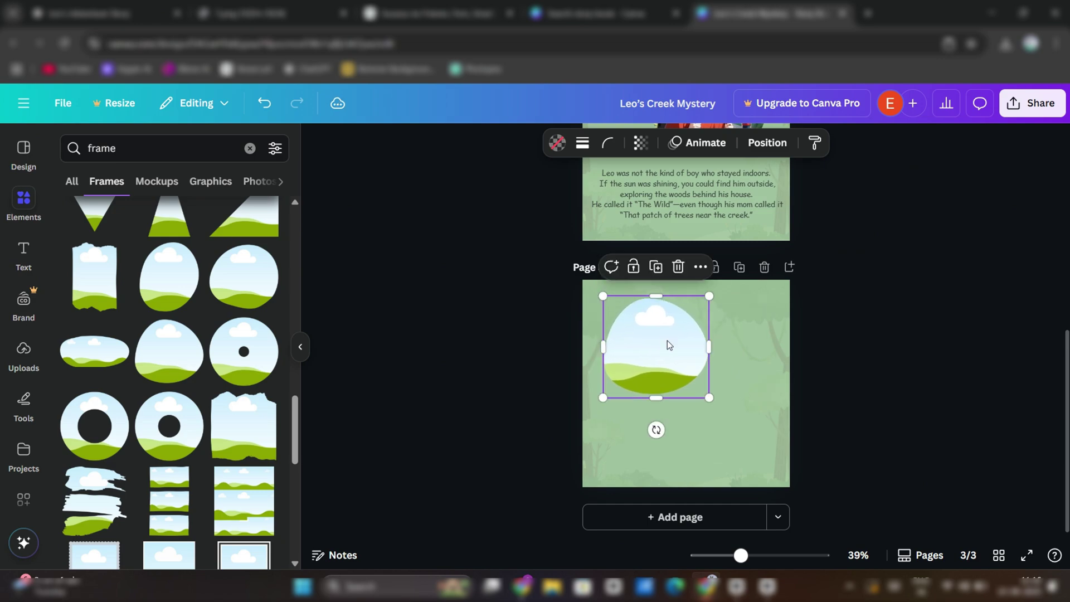
click(23, 348)
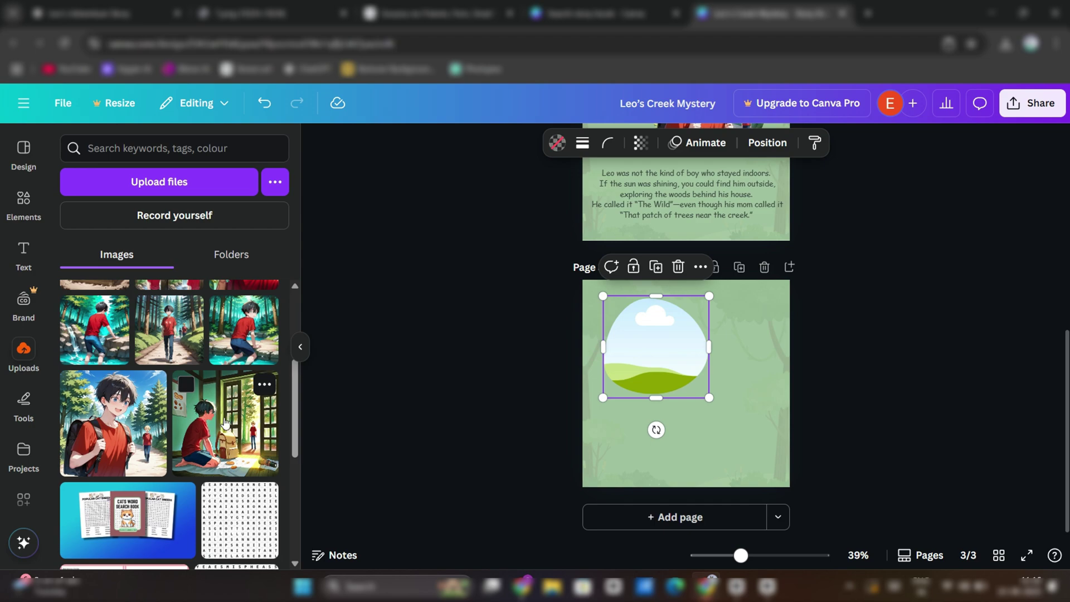
drag(226, 422, 640, 351)
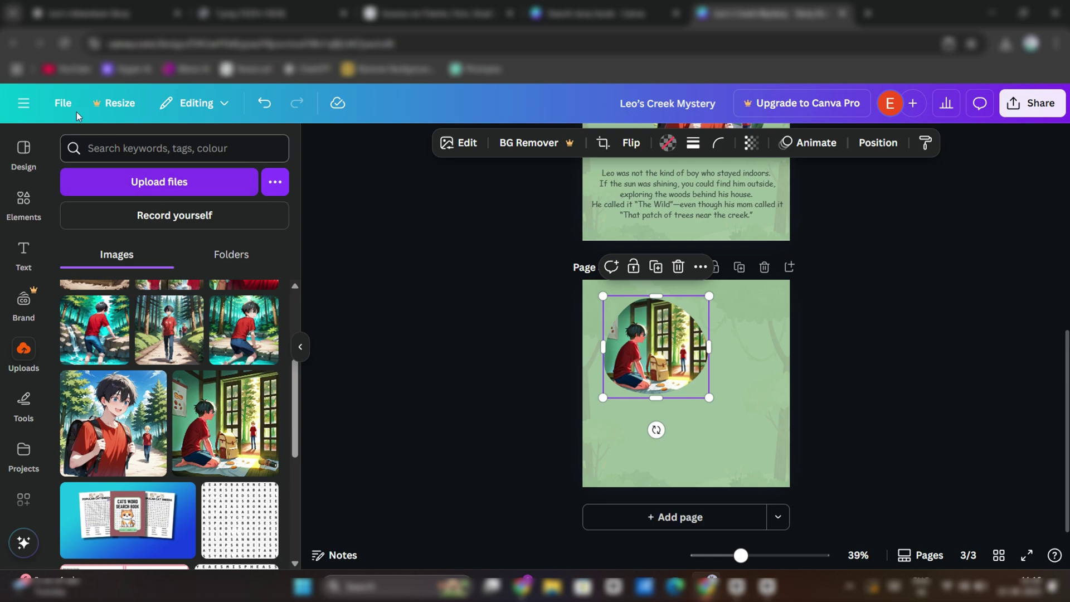
Step: Select the three Page 2 story lines in ChatGPT, then return to the Canva design
click(112, 12)
scroll(360, 343, down, 3)
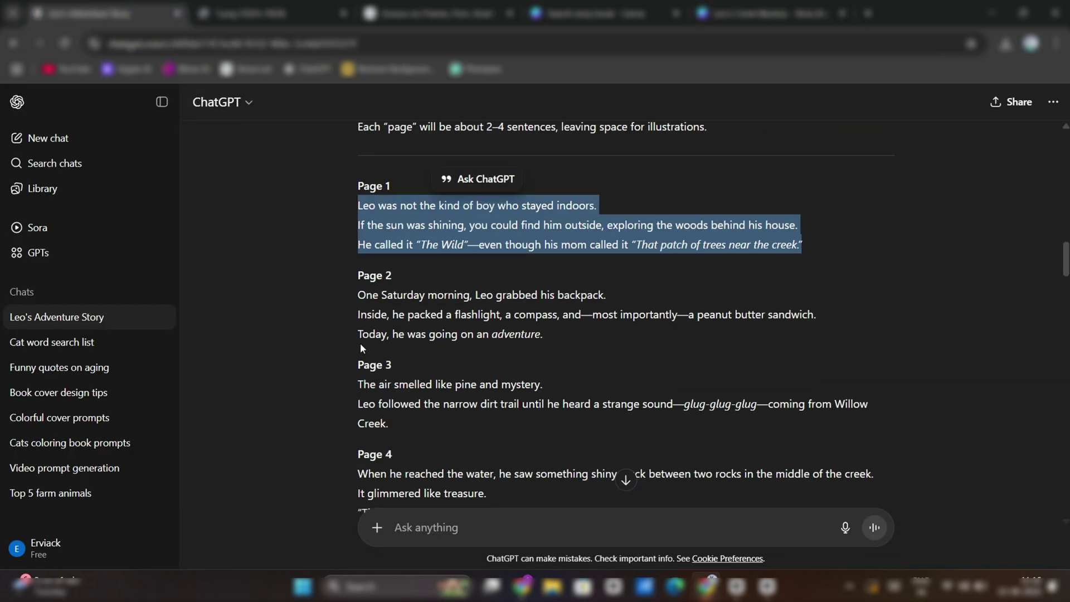
drag(359, 300, 541, 335)
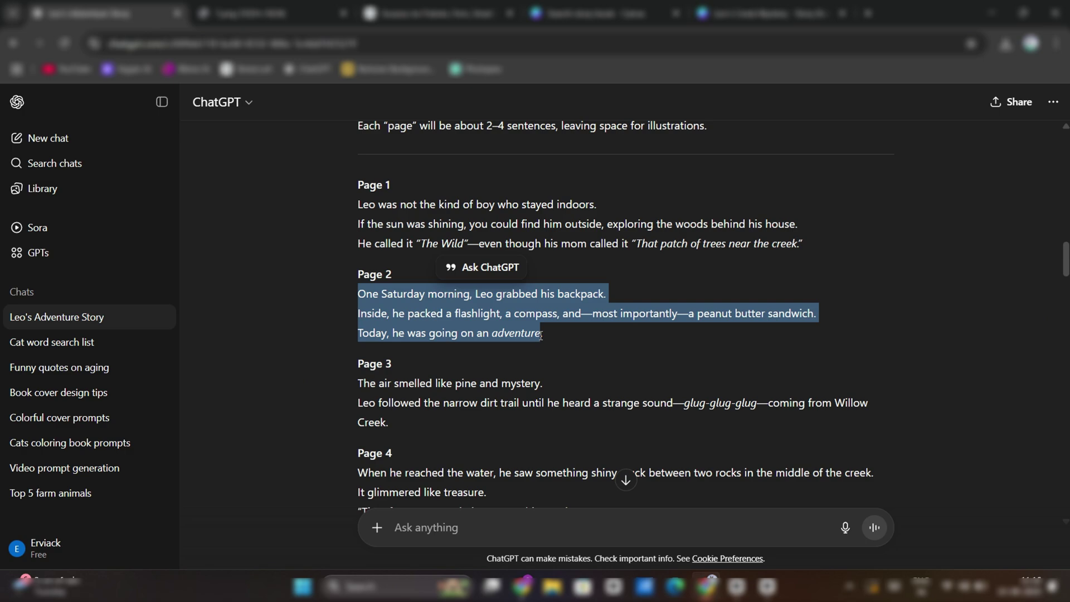
click(784, 14)
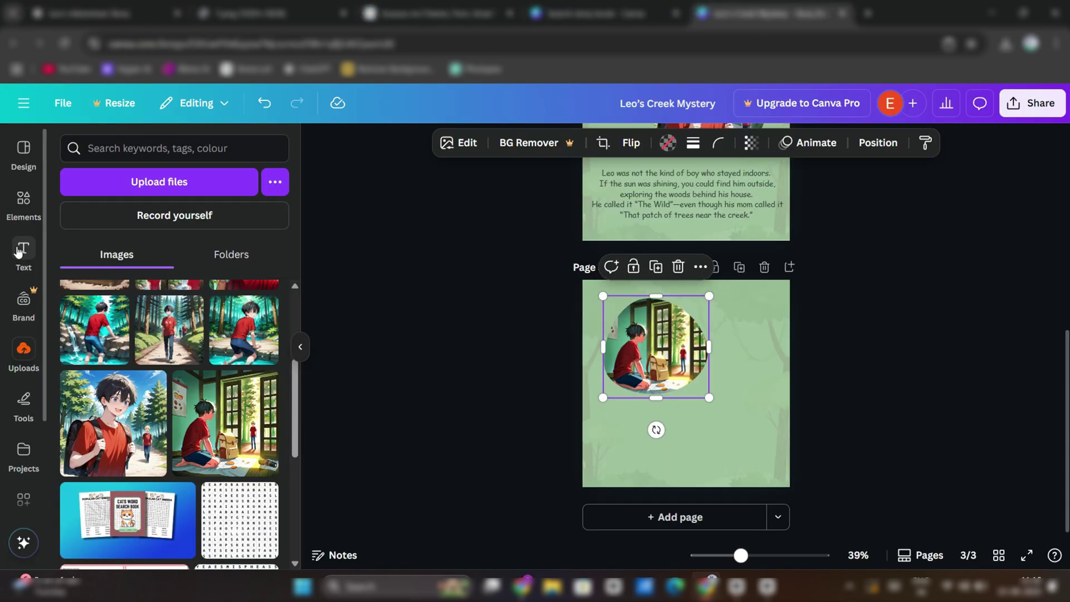
Step: Paste the backpack story into a new page 3 text box in bold Comic Sans
click(21, 249)
click(153, 186)
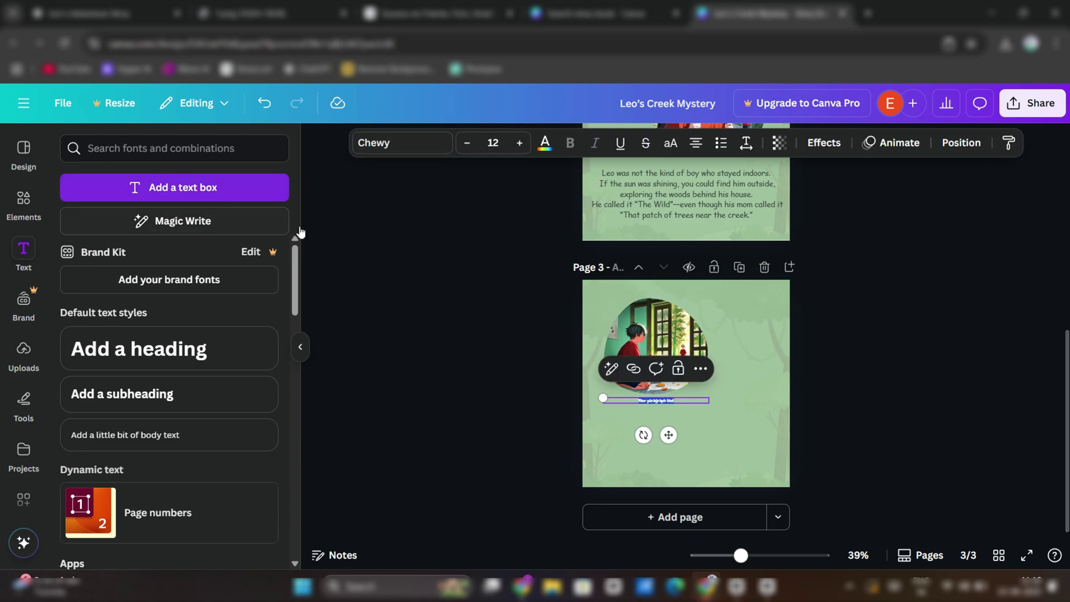
key(ctrl+v)
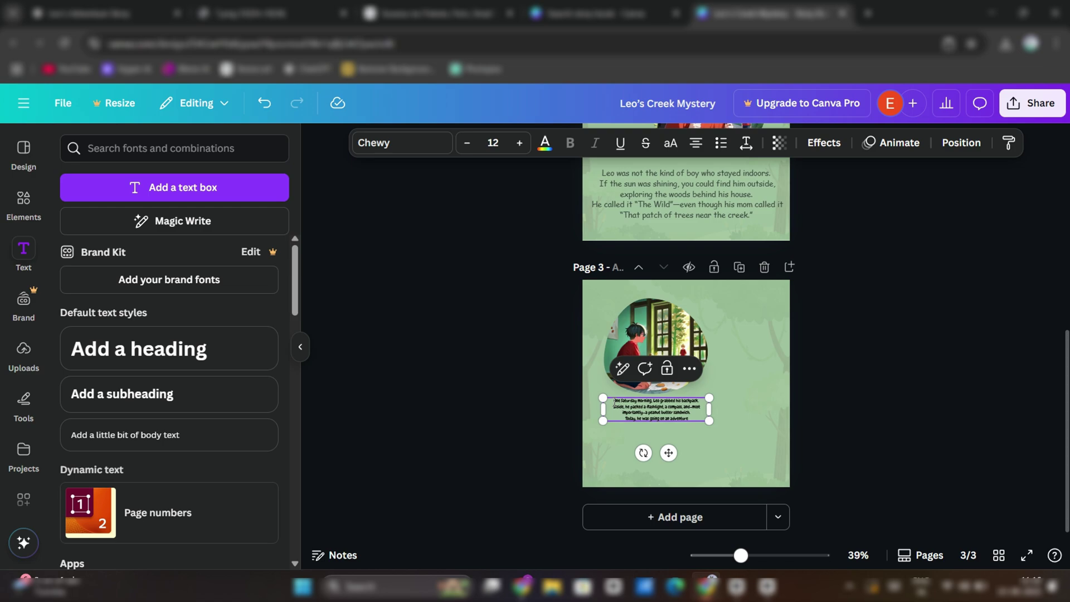
drag(614, 401, 691, 419)
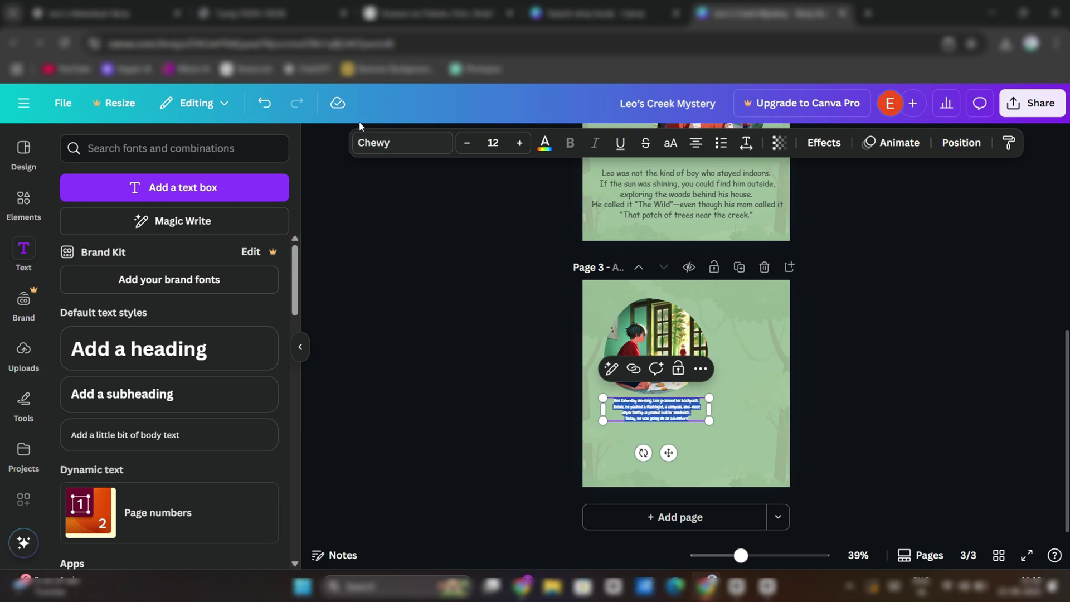
click(384, 144)
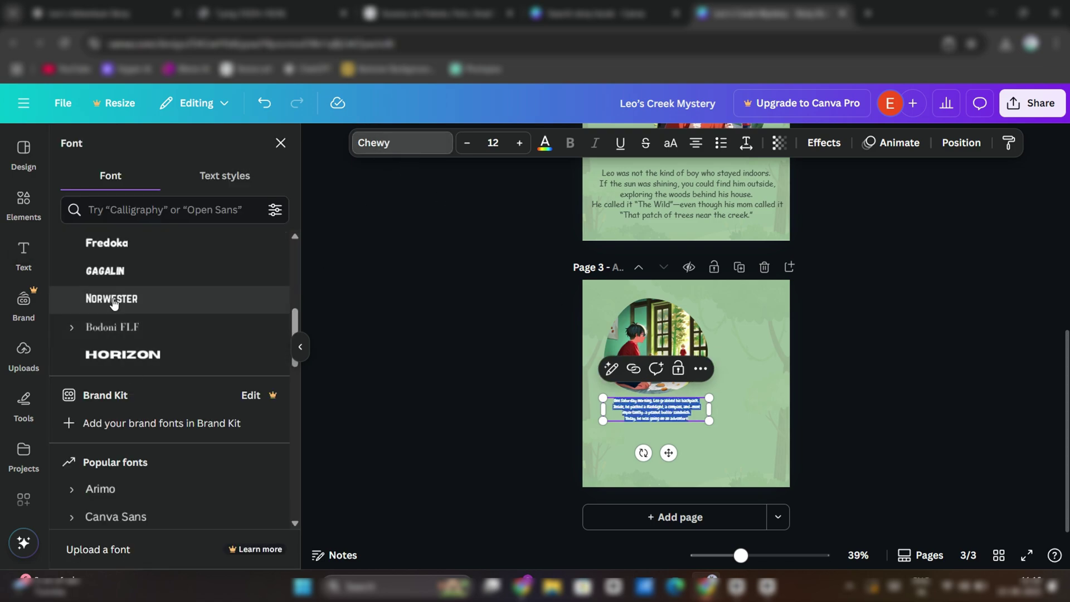
scroll(158, 372, down, 3)
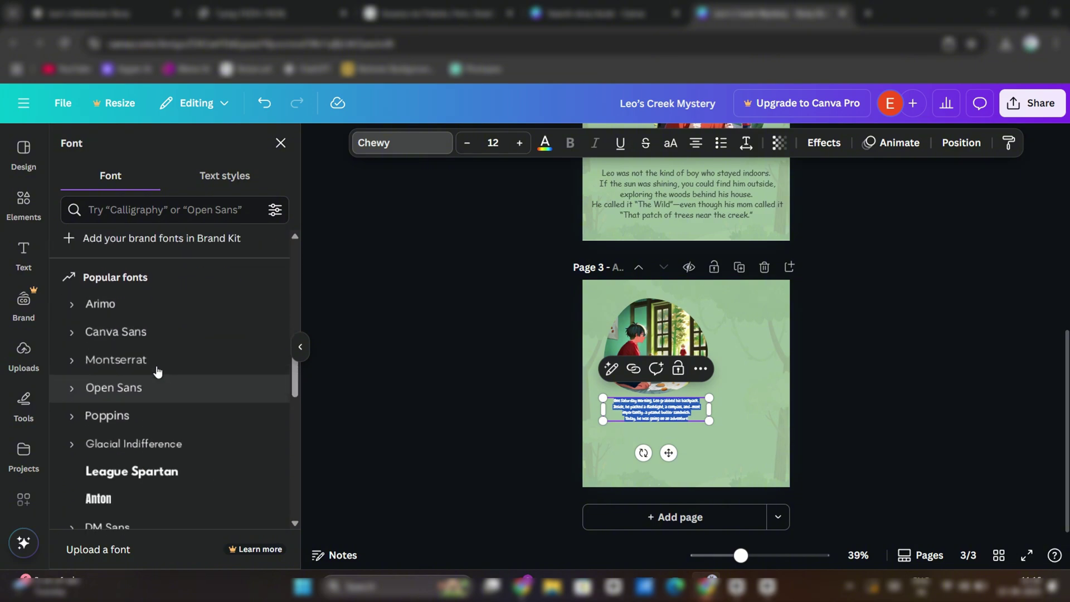
scroll(157, 371, up, 10)
click(128, 347)
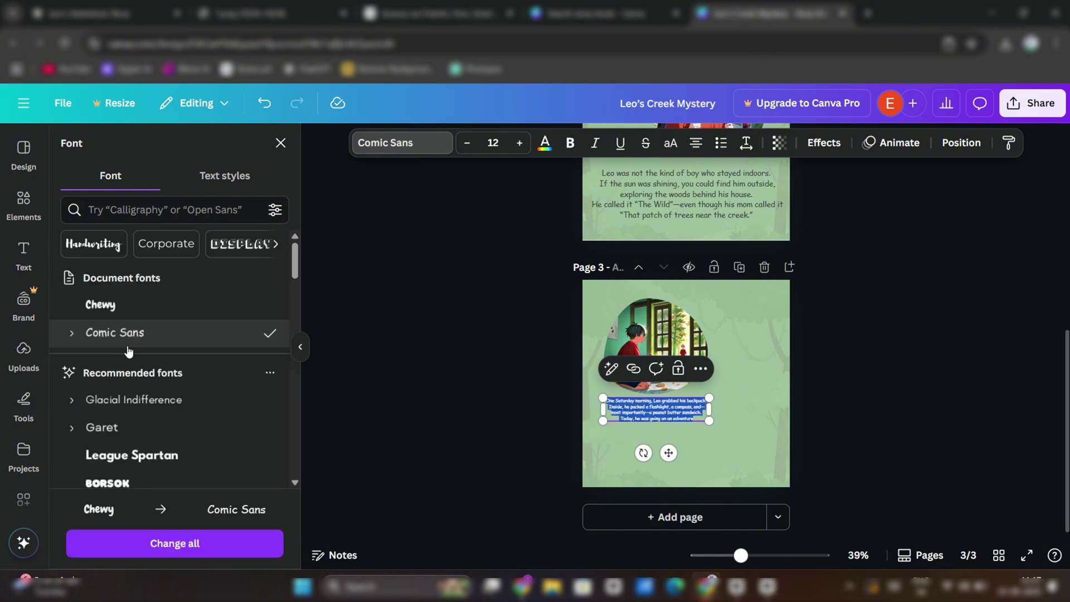
click(570, 143)
Step: Make the whole page 2 story paragraph bold
click(653, 207)
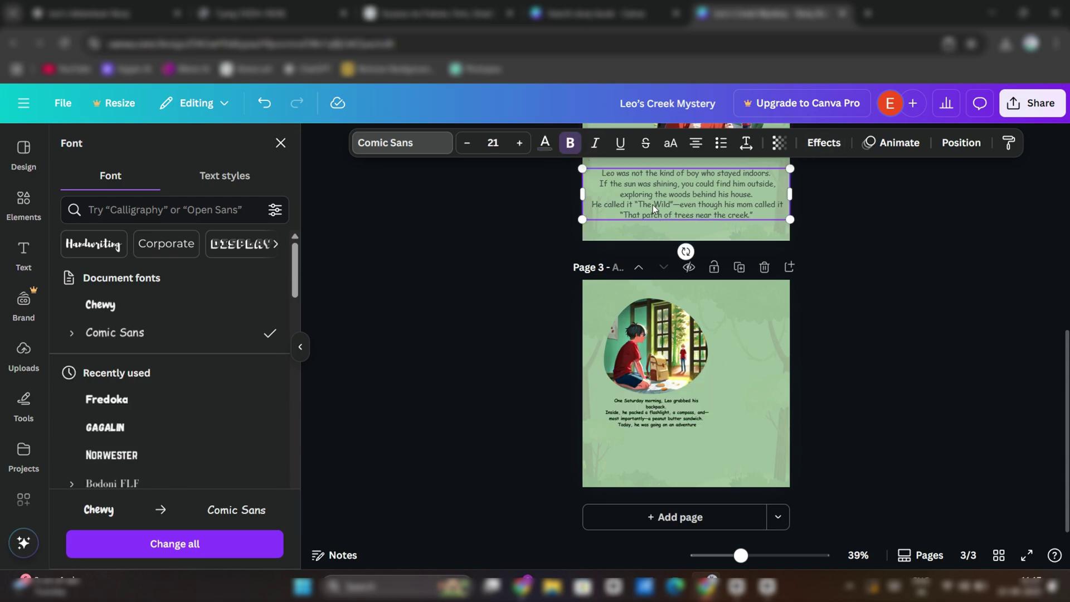
double_click(602, 176)
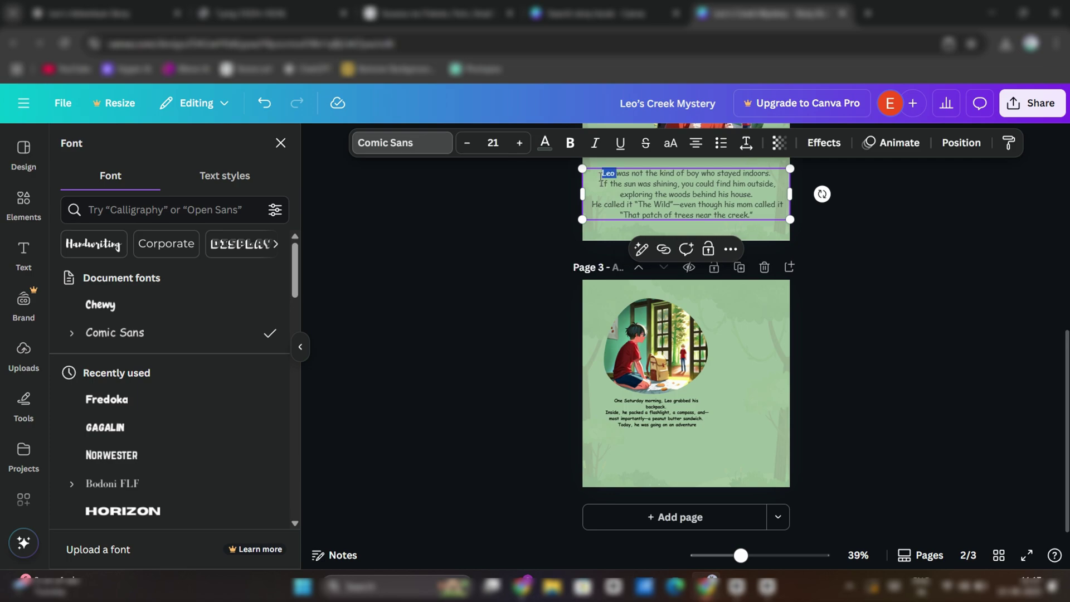
drag(601, 177, 755, 217)
click(570, 143)
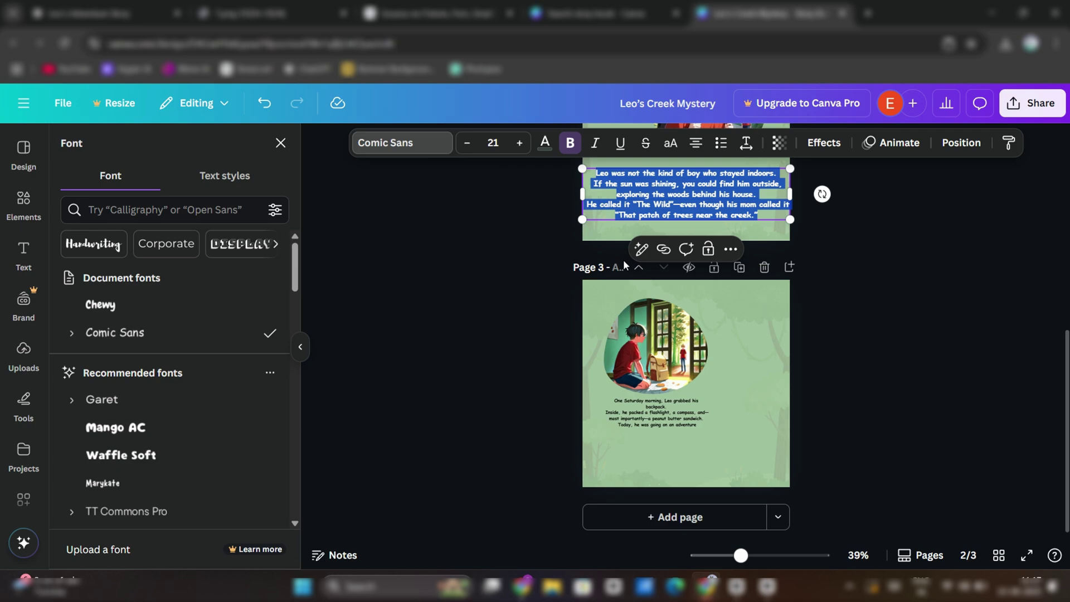
Step: Colour page 3's text dark grey and set its size to 21
click(656, 413)
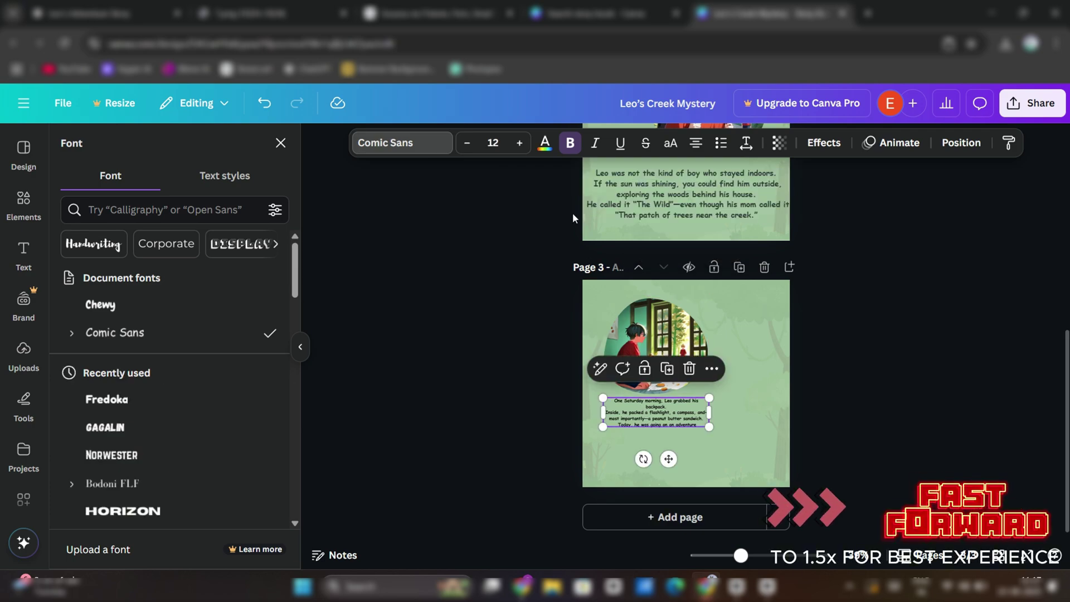
click(641, 197)
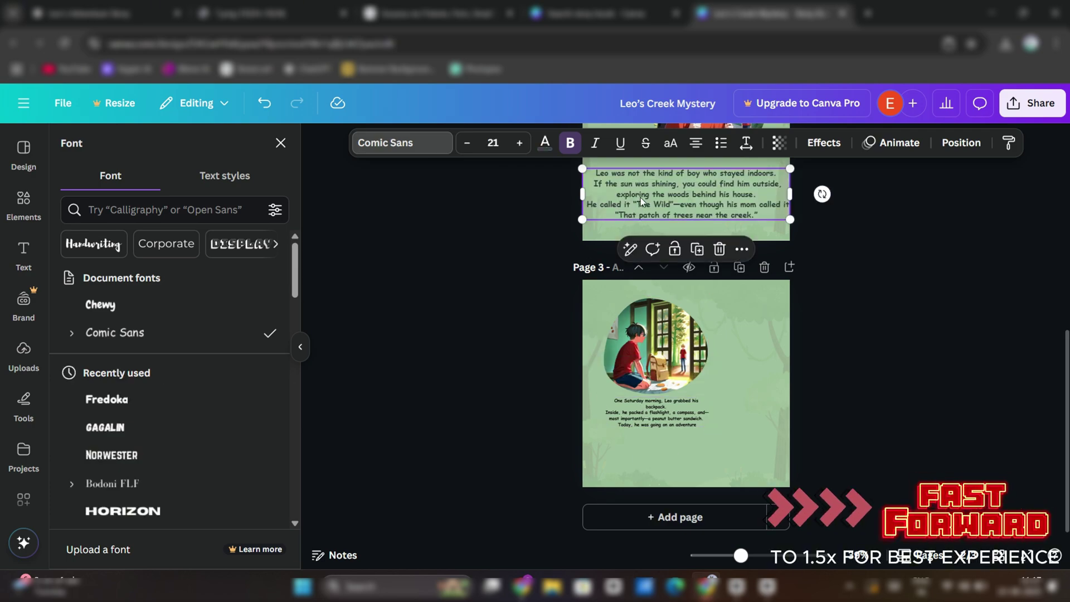
click(643, 417)
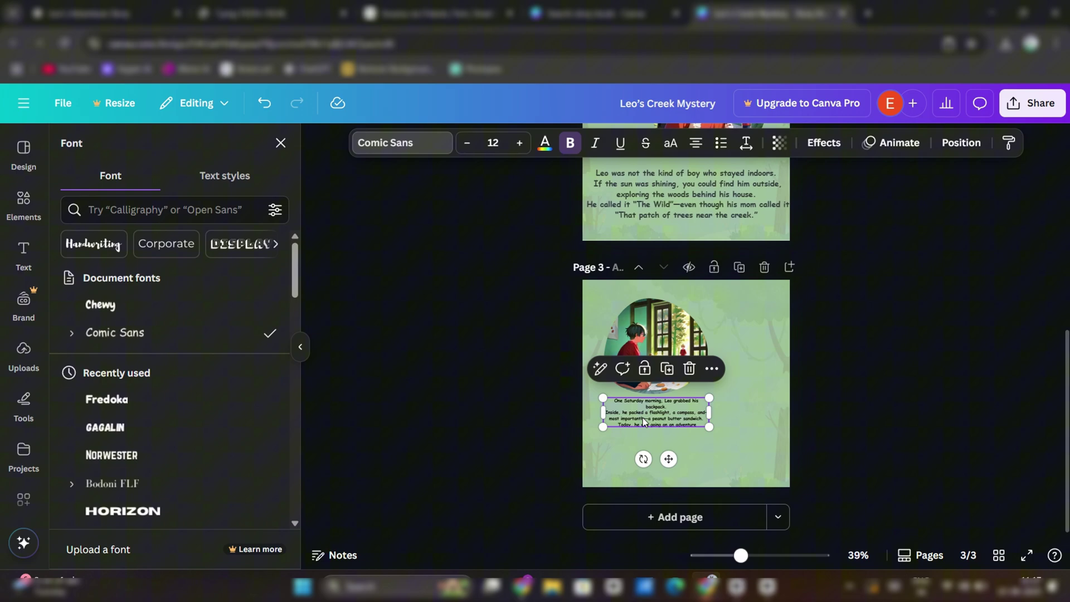
click(545, 143)
click(139, 247)
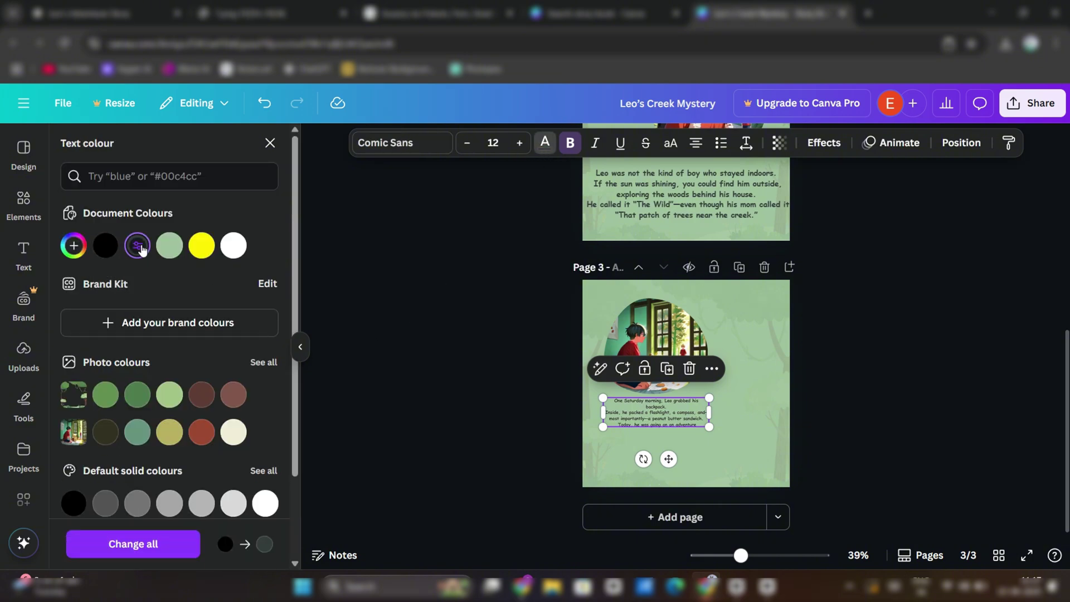
click(519, 142)
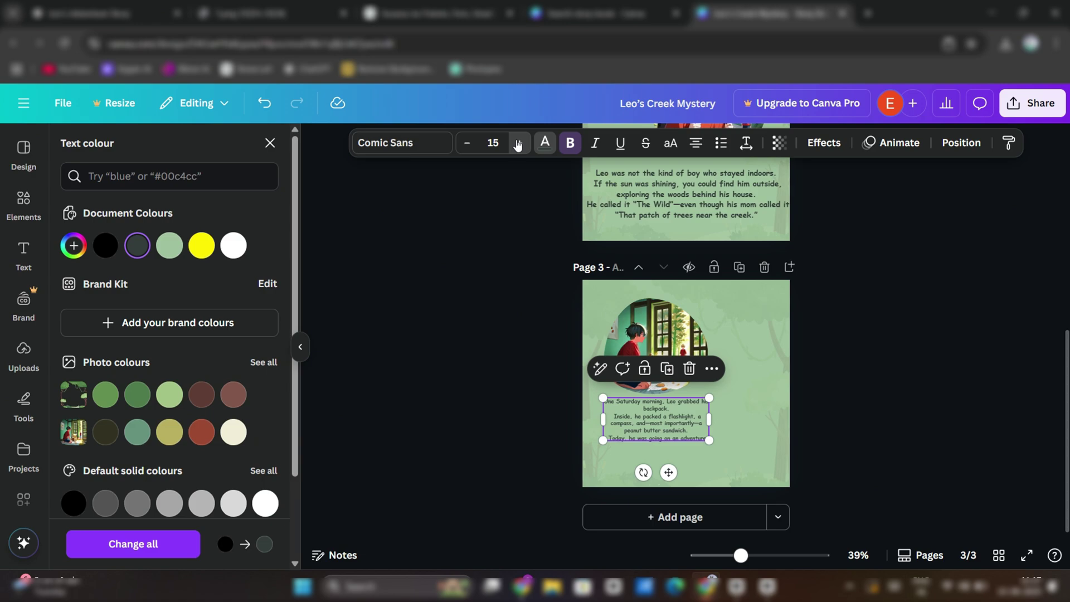
click(519, 143)
click(519, 142)
click(518, 143)
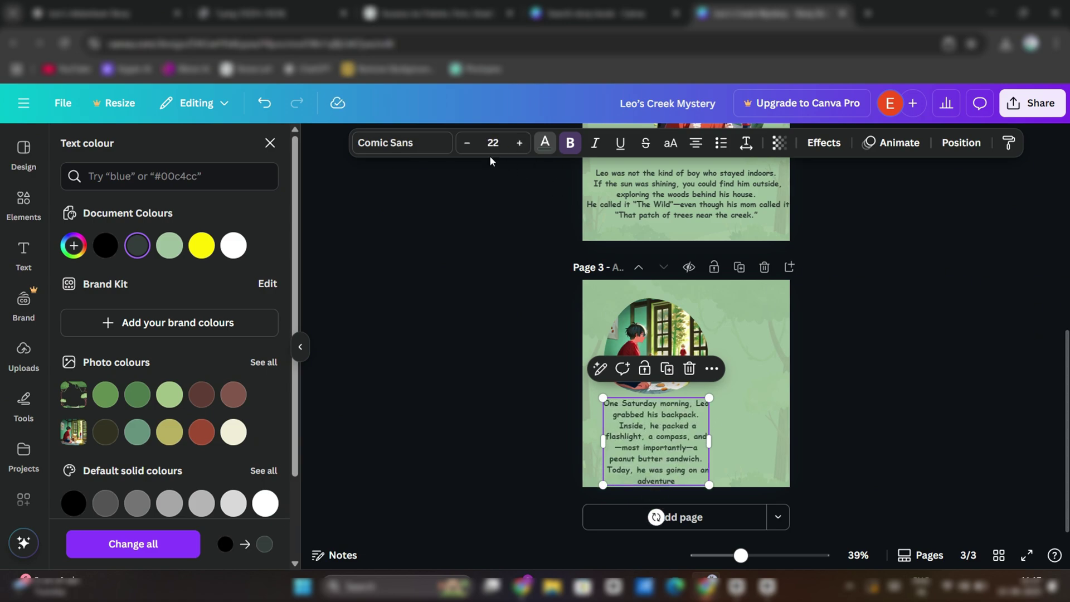
click(467, 142)
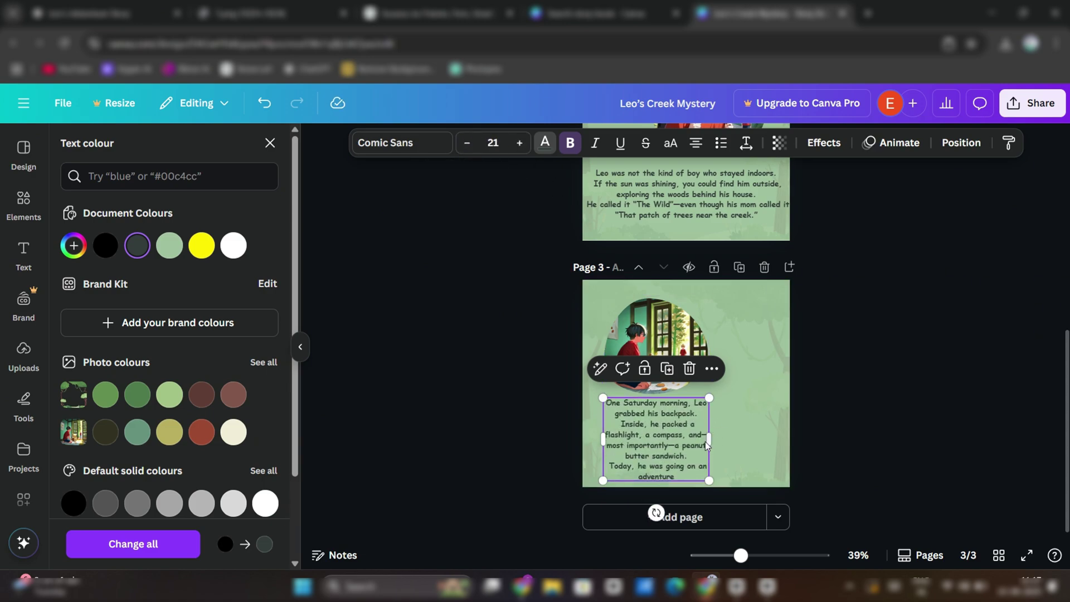
Step: Widen page 3's text box nearly edge to edge and place it lower, below the picture
drag(710, 440, 773, 448)
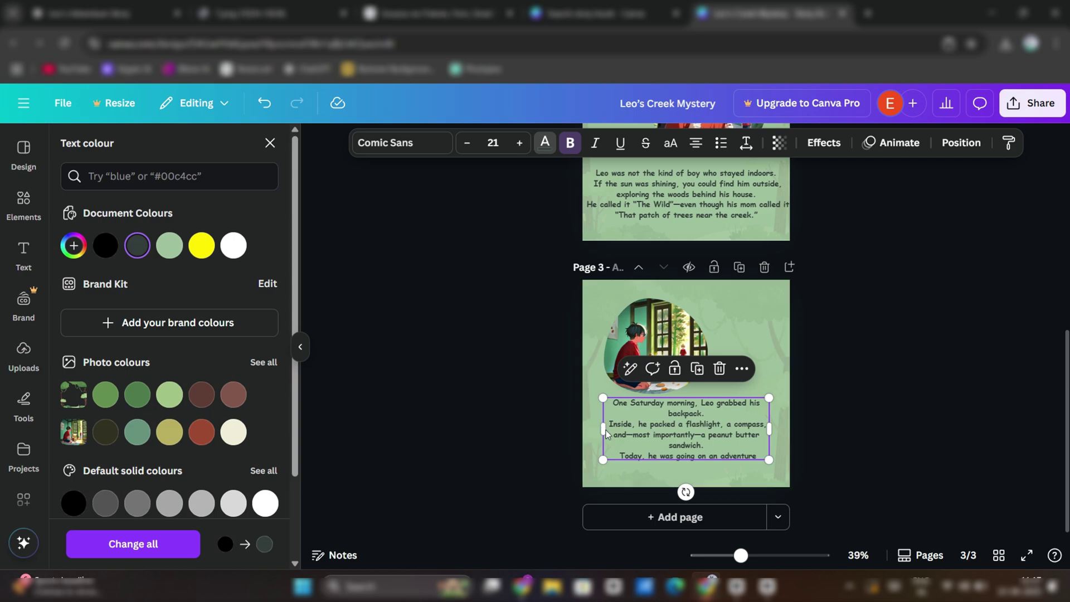
drag(600, 429, 582, 429)
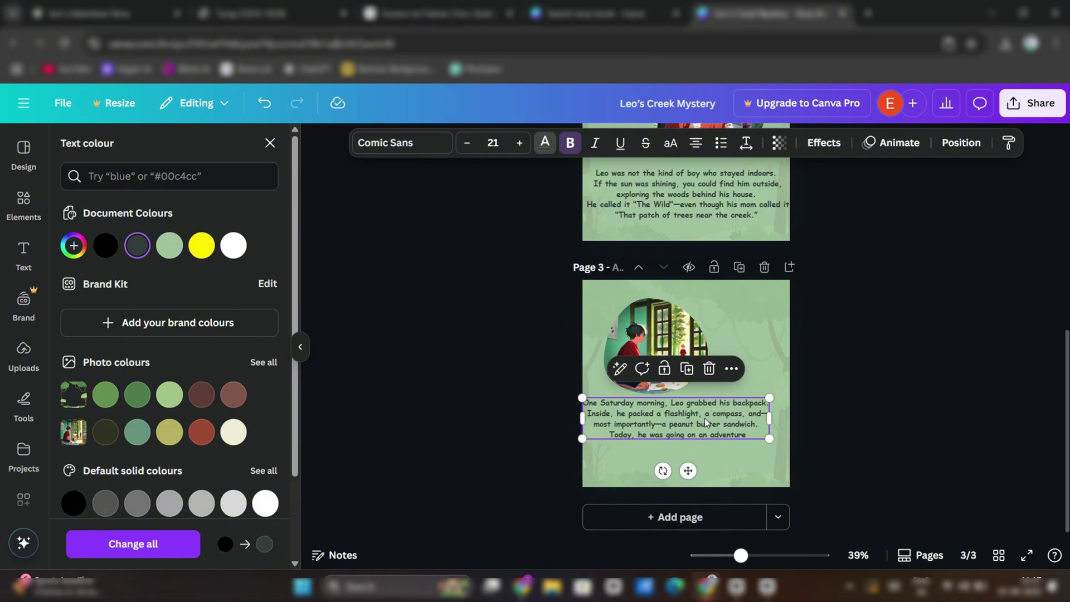
drag(705, 422, 711, 440)
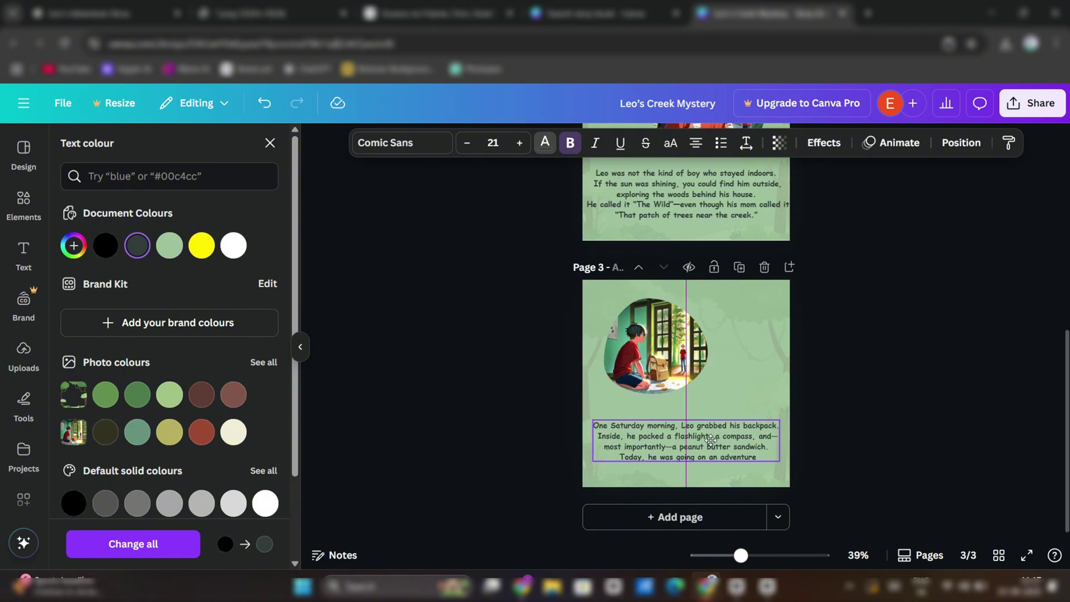
drag(711, 440, 712, 442)
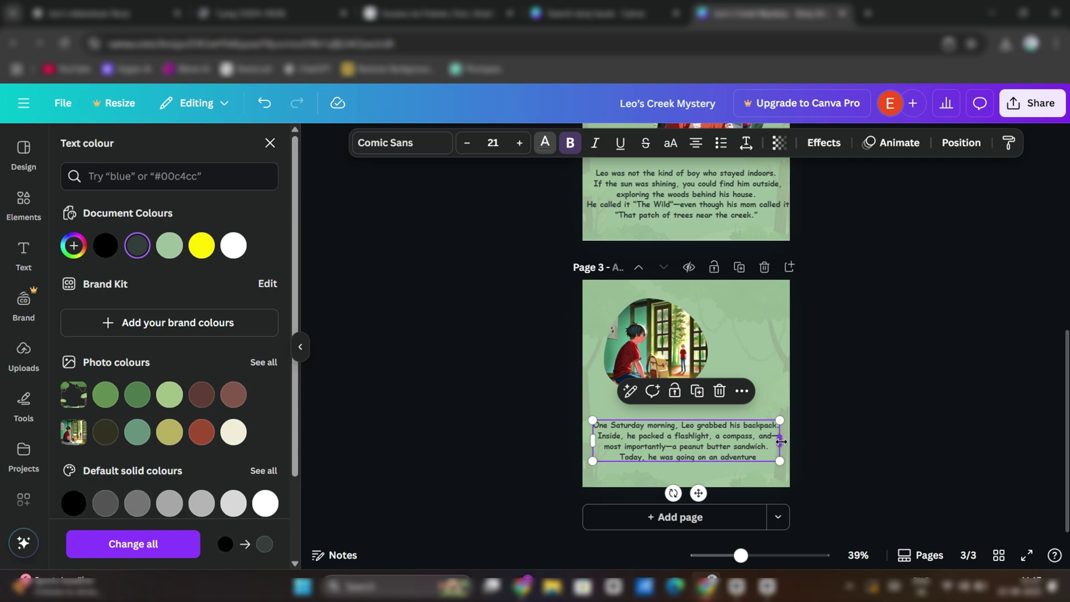
drag(781, 442, 790, 442)
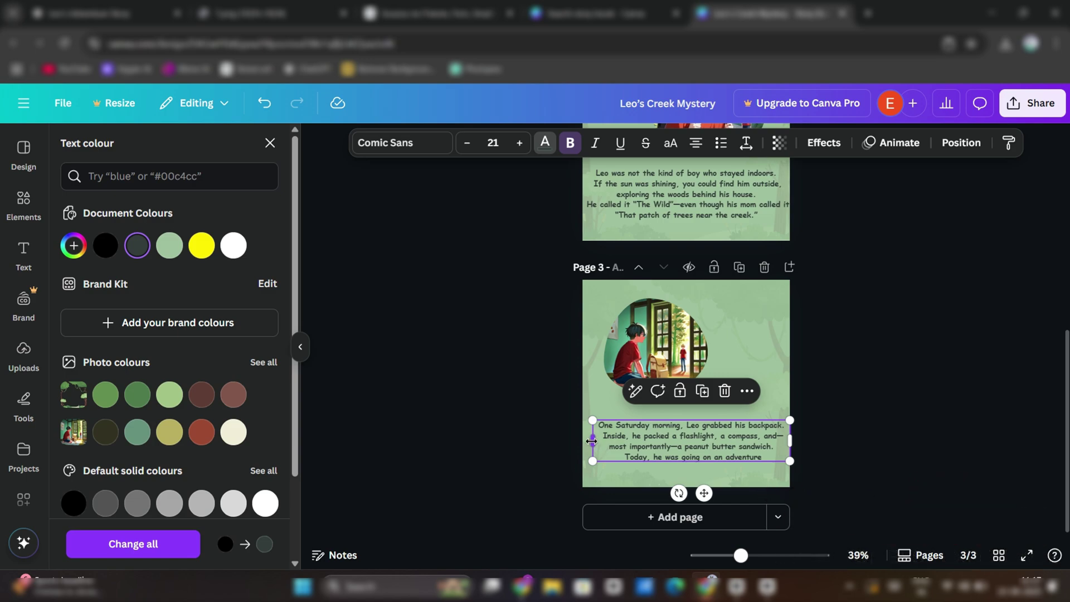
drag(592, 441, 583, 444)
scroll(675, 438, up, 1)
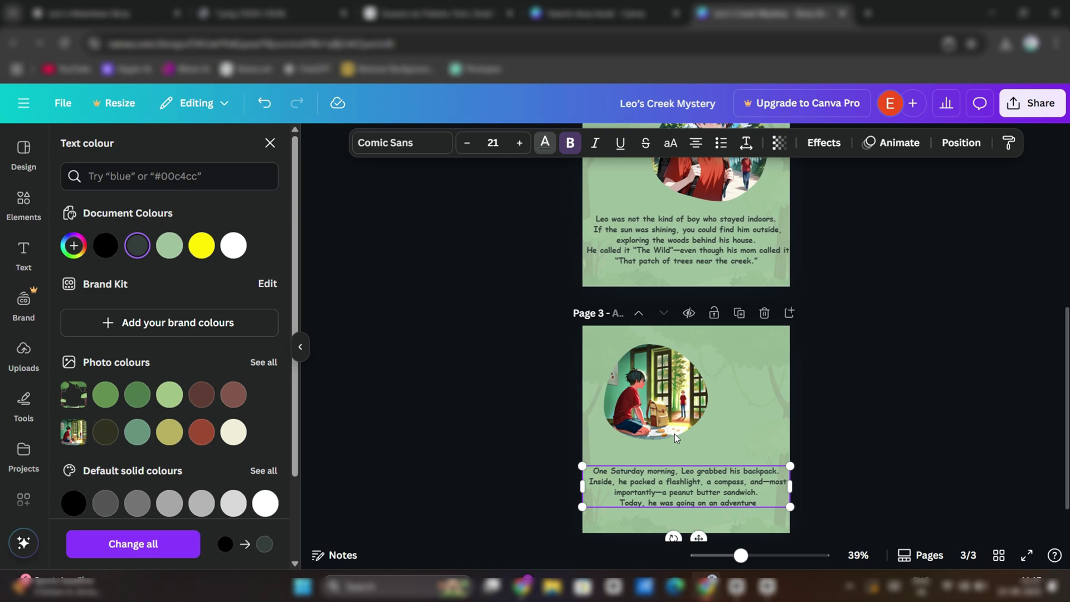
Step: Enlarge page 3's round picture and move it slightly lower
click(658, 405)
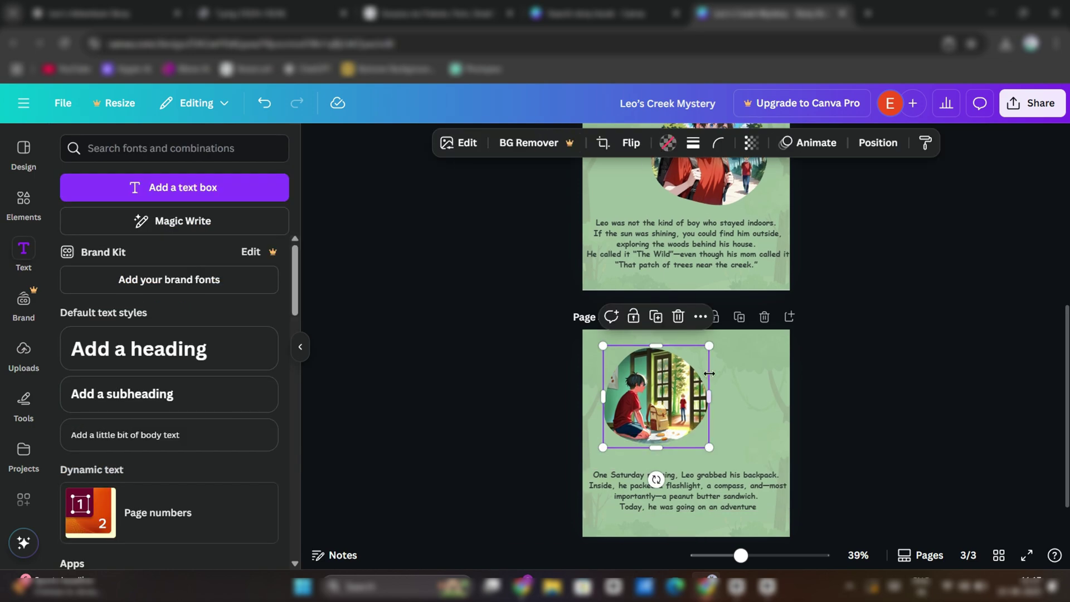
drag(709, 346, 747, 339)
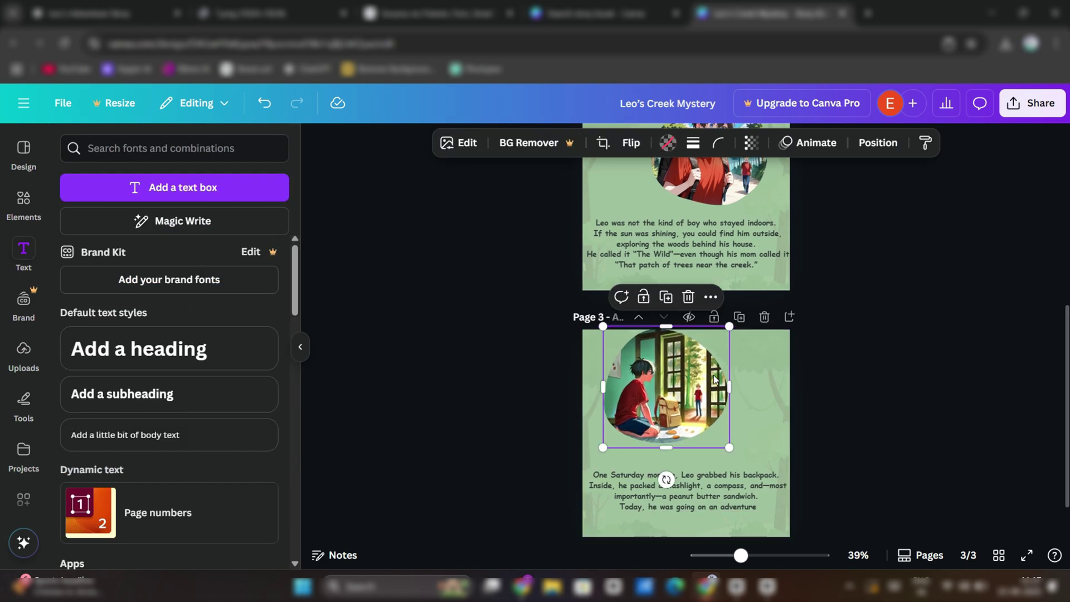
drag(691, 389, 689, 406)
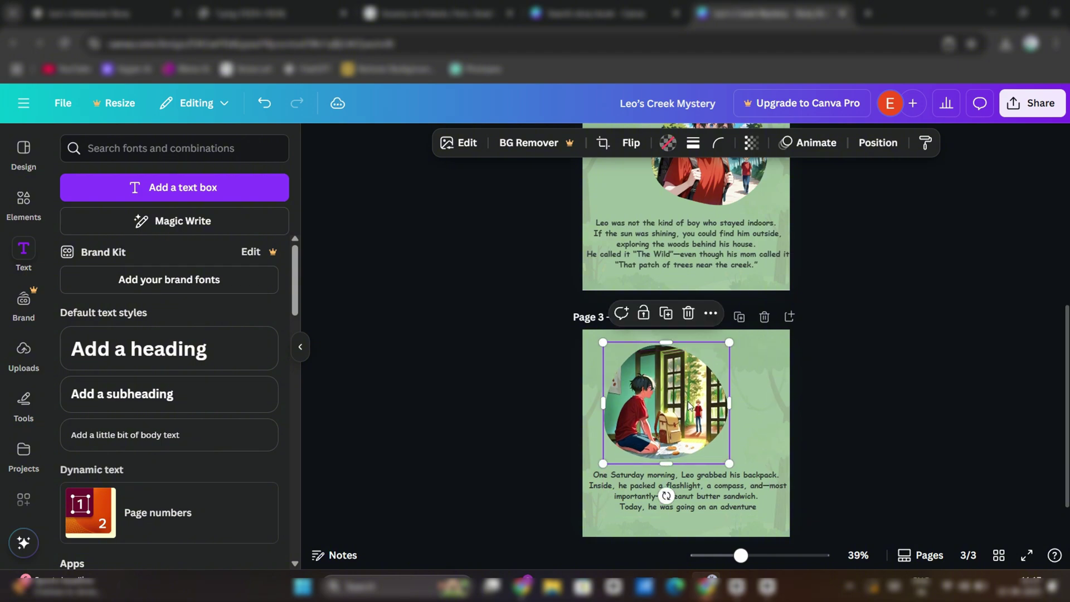
Step: Enlarge page 2's round boy picture and shift it slightly down and right
scroll(808, 354, up, 3)
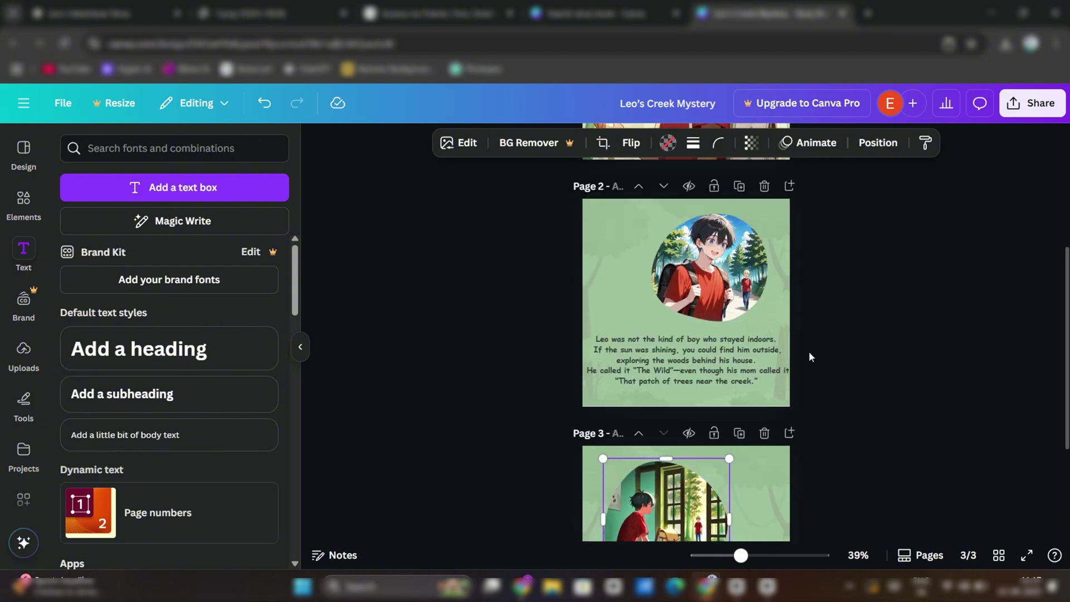
click(708, 272)
drag(650, 216, 638, 205)
drag(685, 265, 690, 271)
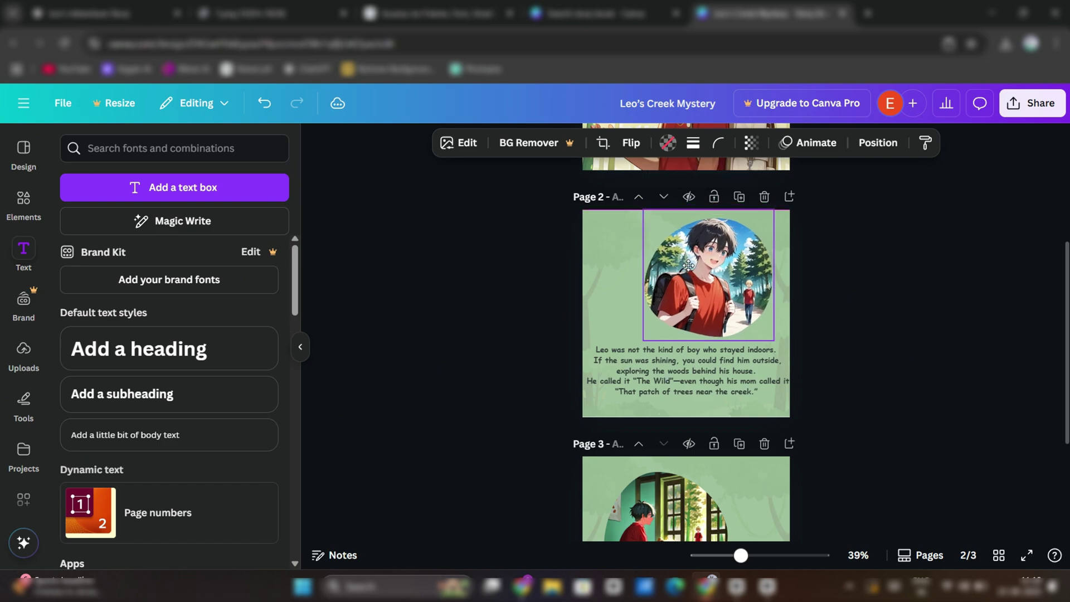
click(903, 374)
scroll(903, 374, down, 3)
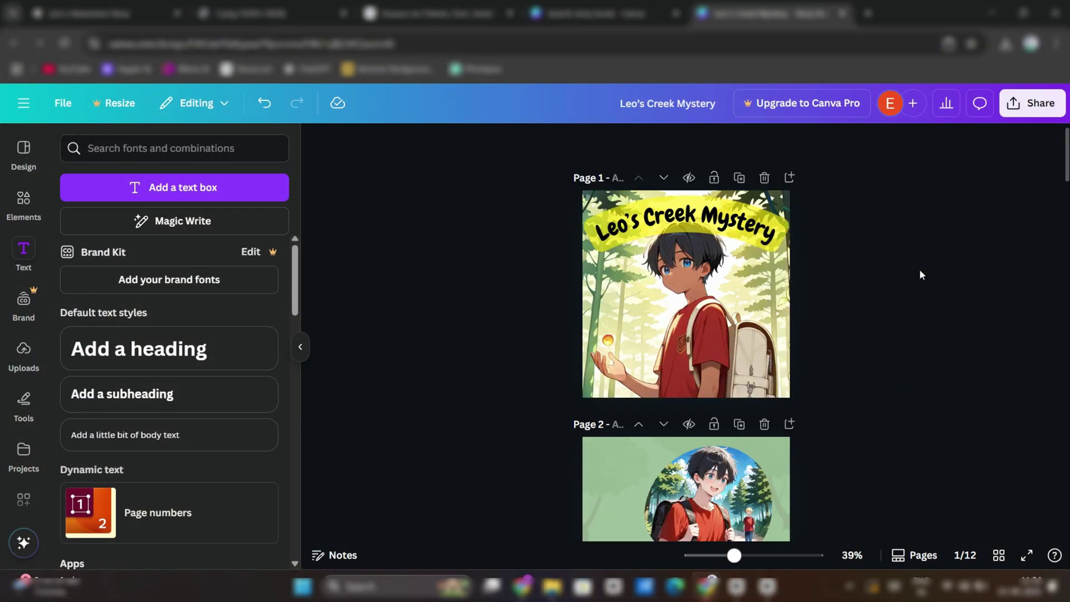
Step: Scroll through all 12 pages to THE END, view them in Grid view, and reopen the cover page
scroll(886, 422, down, 6)
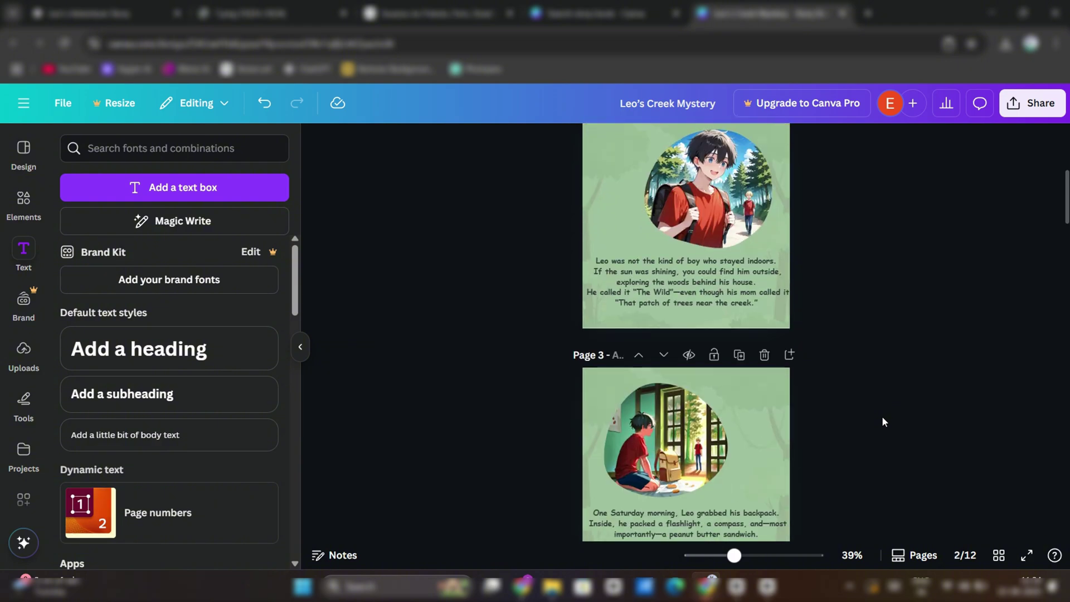
scroll(883, 422, down, 5)
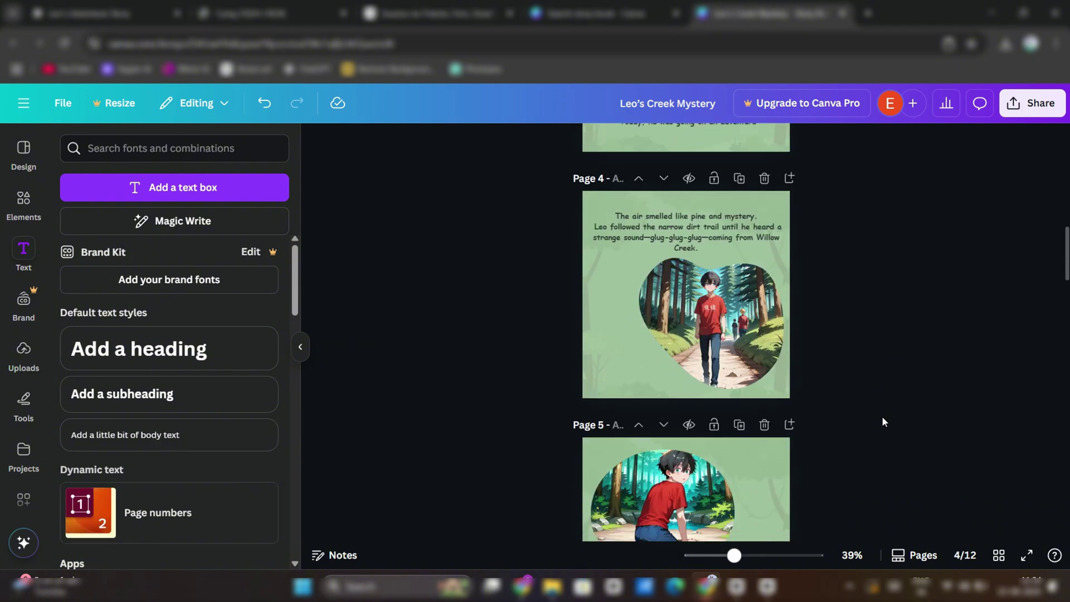
scroll(883, 422, down, 5)
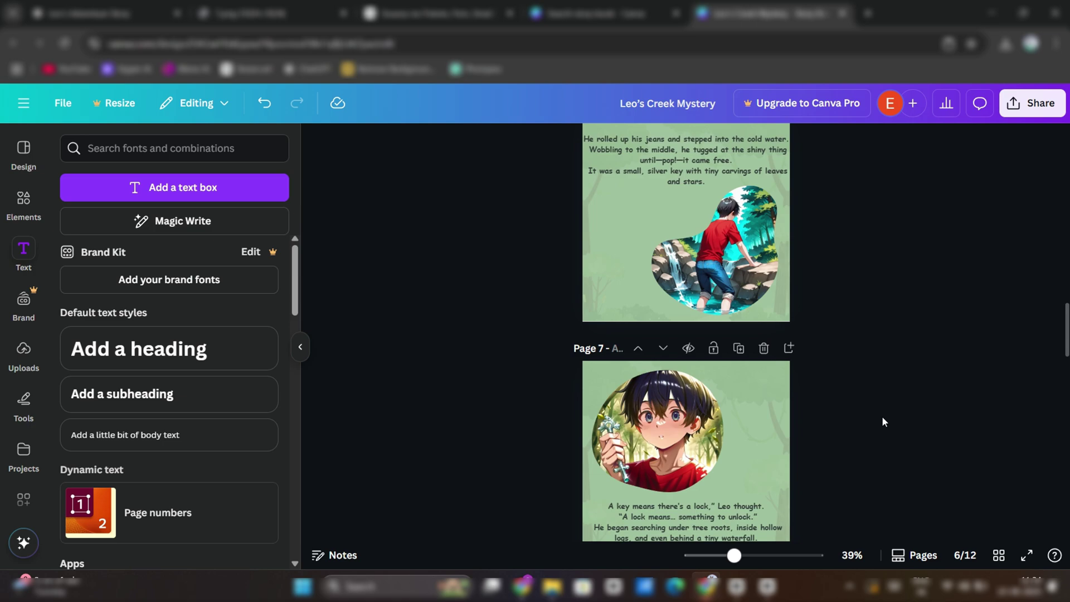
scroll(883, 422, down, 6)
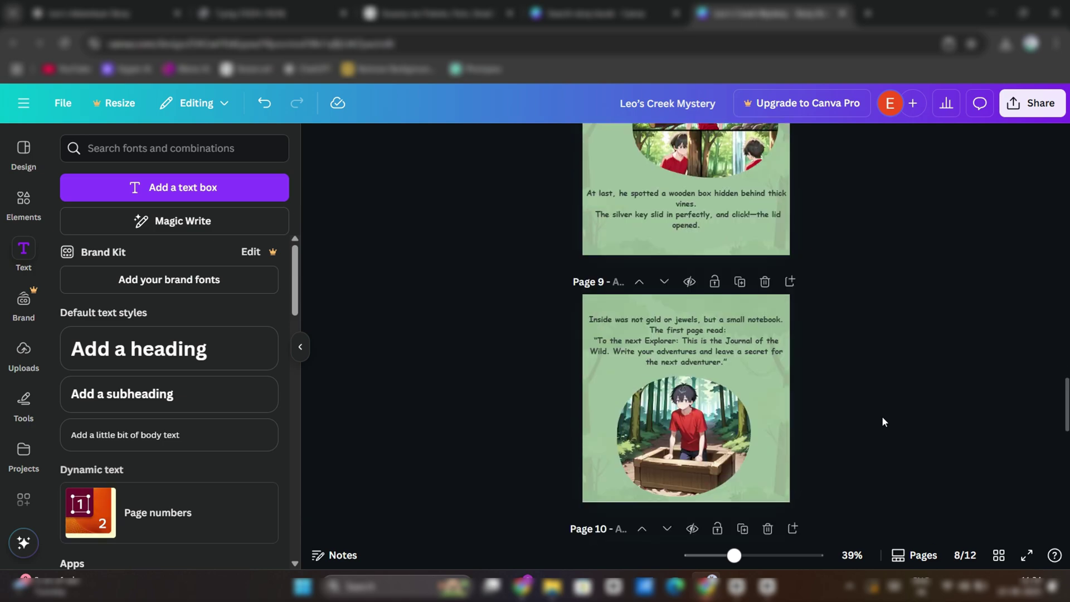
scroll(883, 422, down, 5)
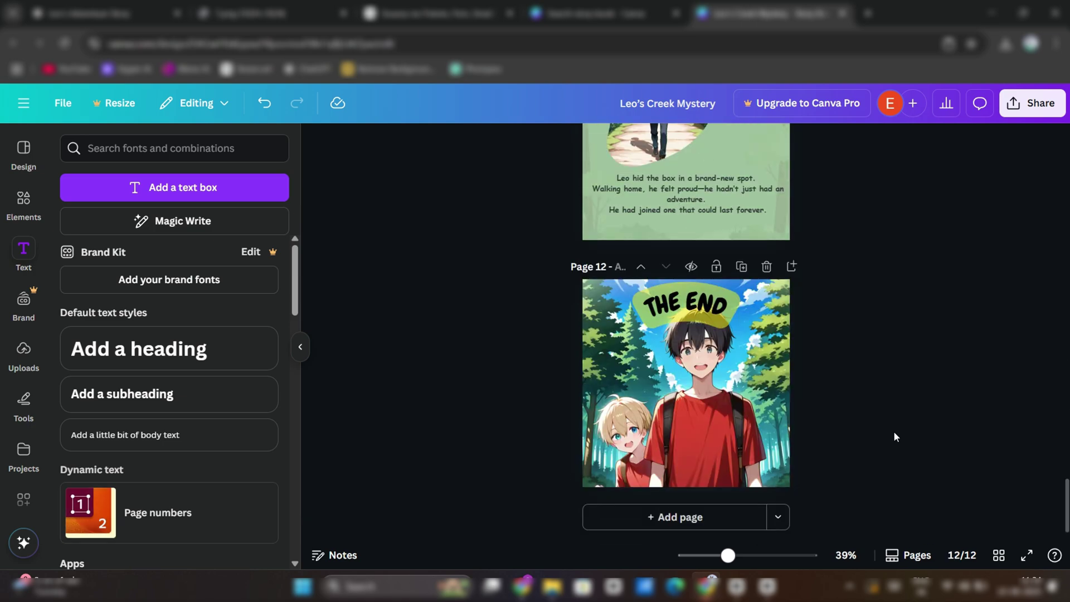
click(904, 556)
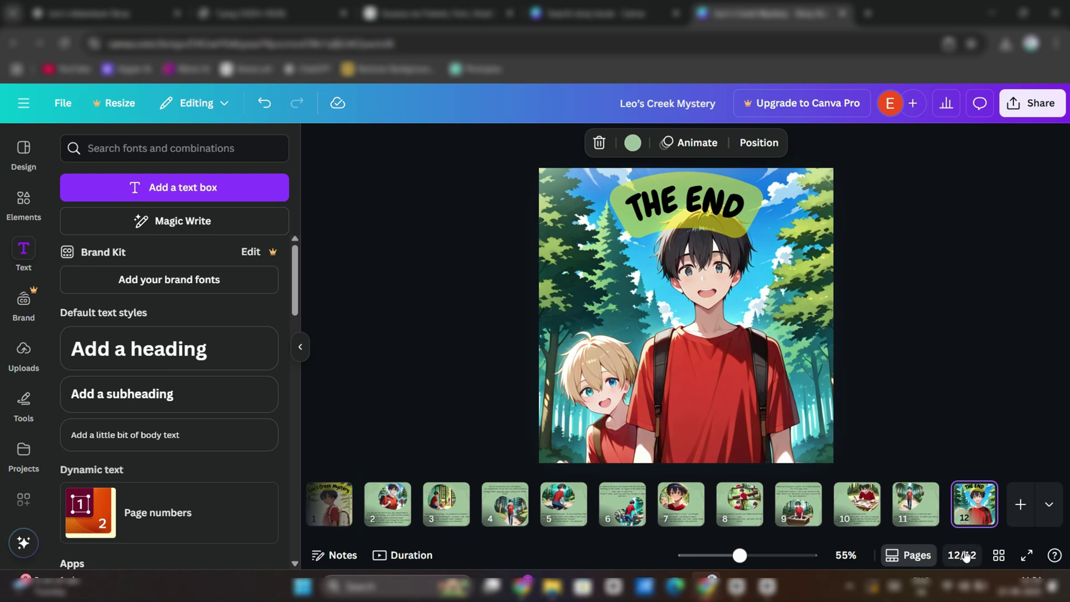
click(998, 555)
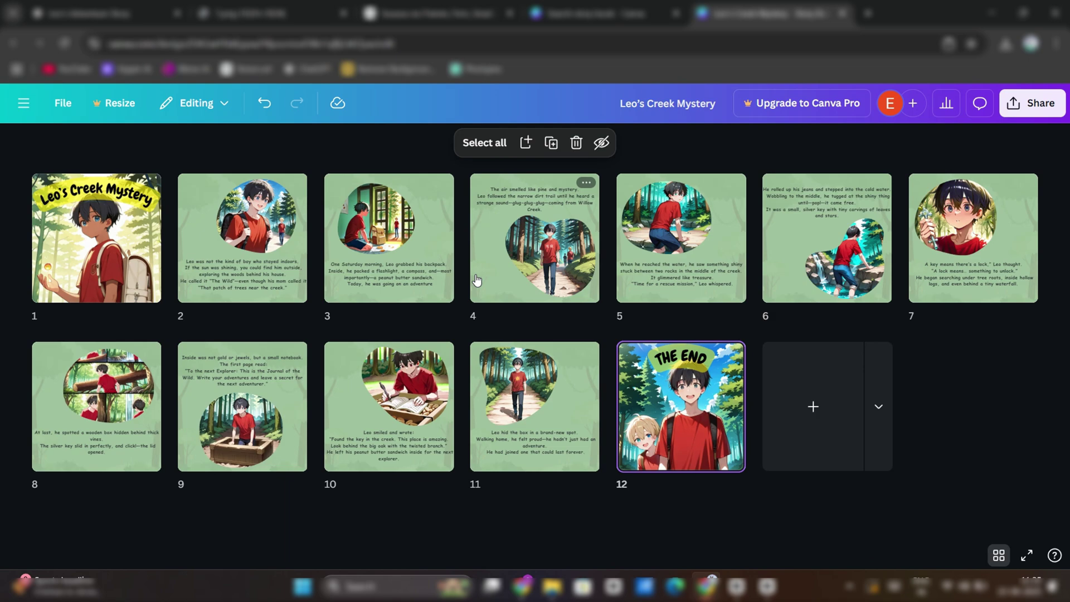
double_click(82, 204)
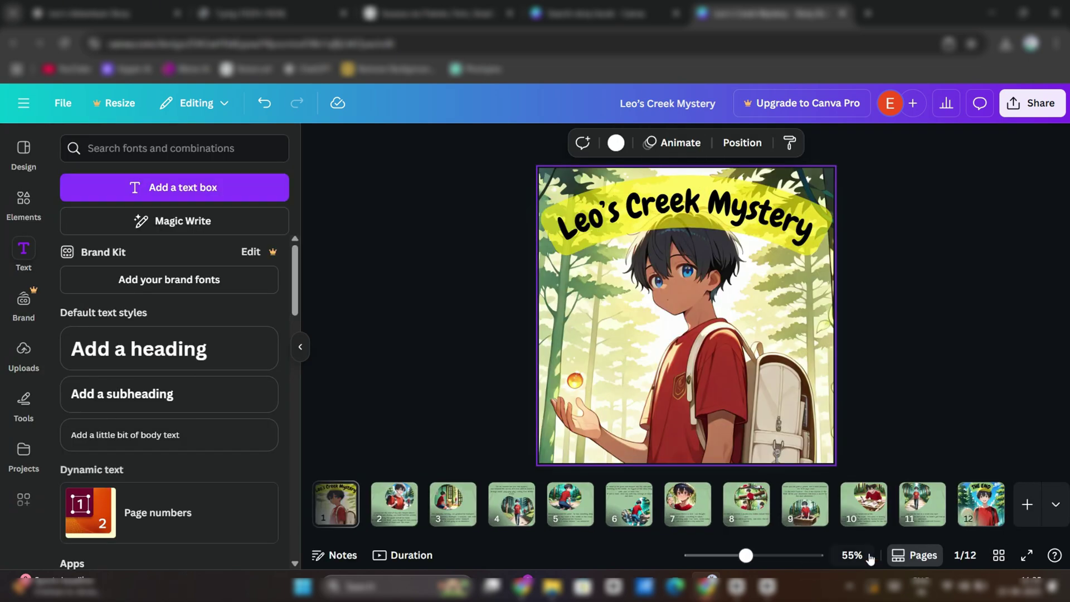
Step: Launch the Heyzine Flipbooks app from Canva's Share options
click(915, 556)
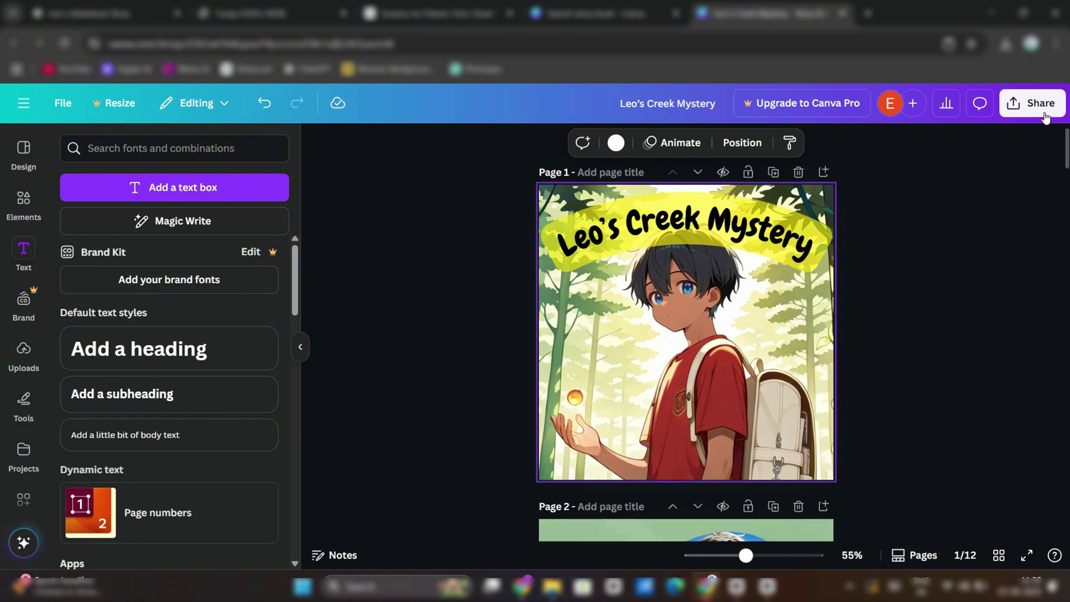
click(1032, 103)
scroll(912, 403, down, 1)
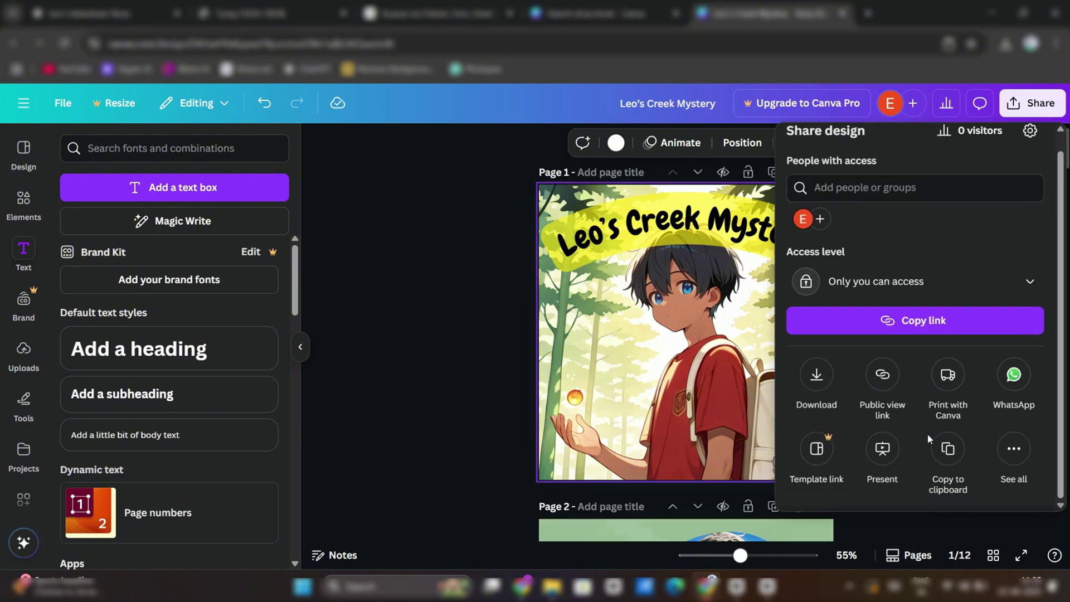
click(1014, 449)
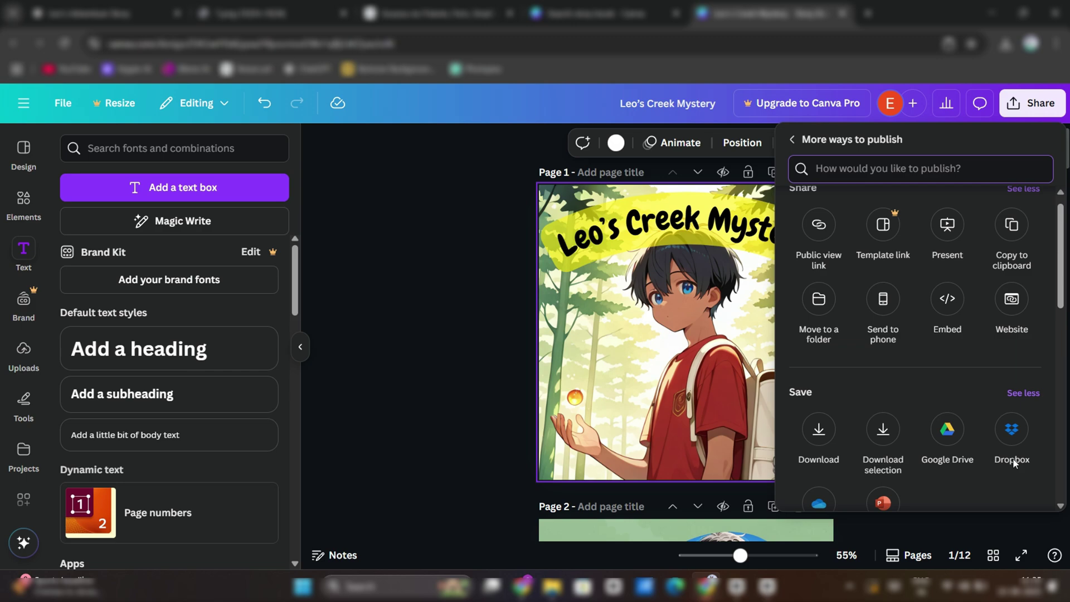
scroll(1013, 462, down, 5)
scroll(1012, 458, down, 4)
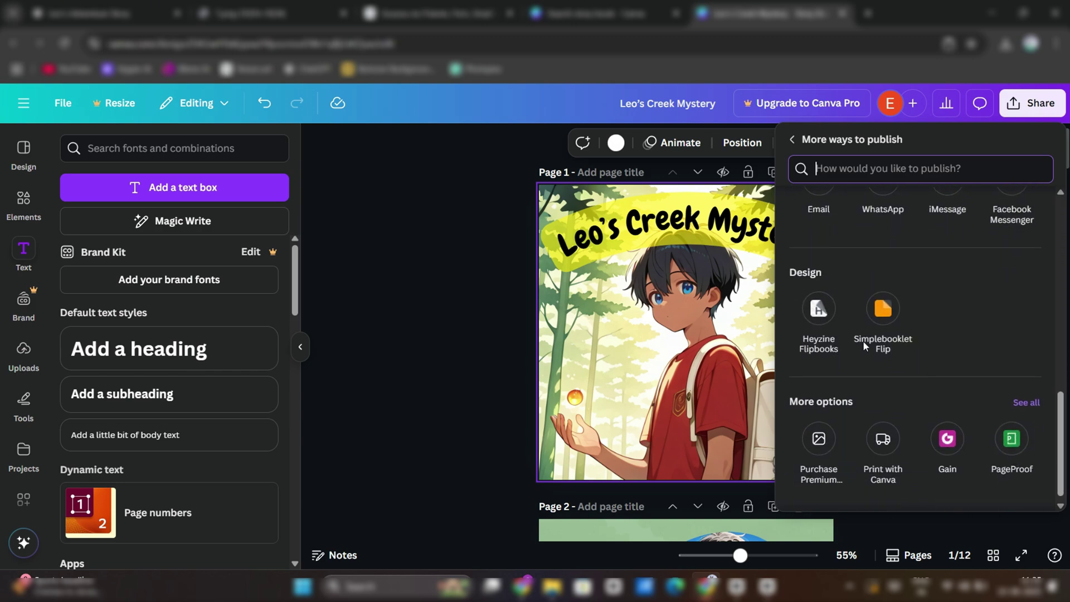
click(817, 309)
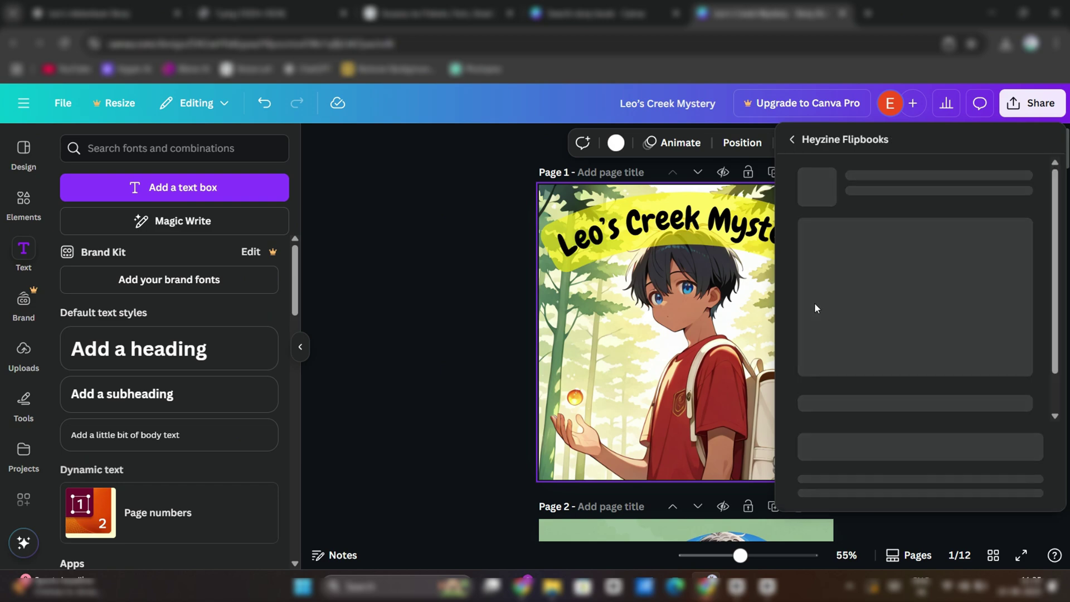
click(893, 448)
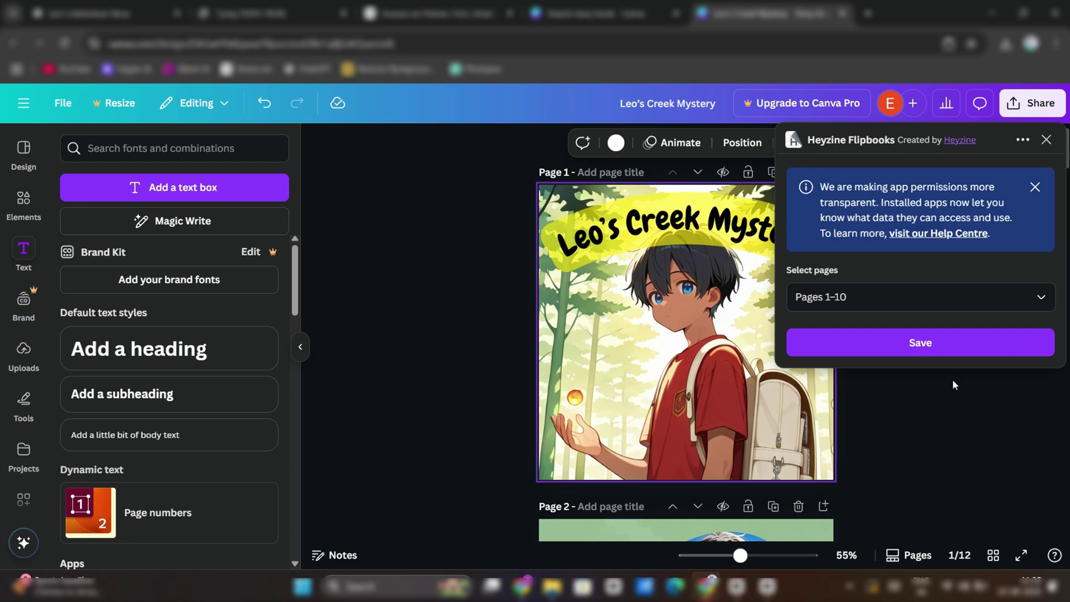
Step: Select all pages 1–12 and export them to Heyzine
click(1038, 298)
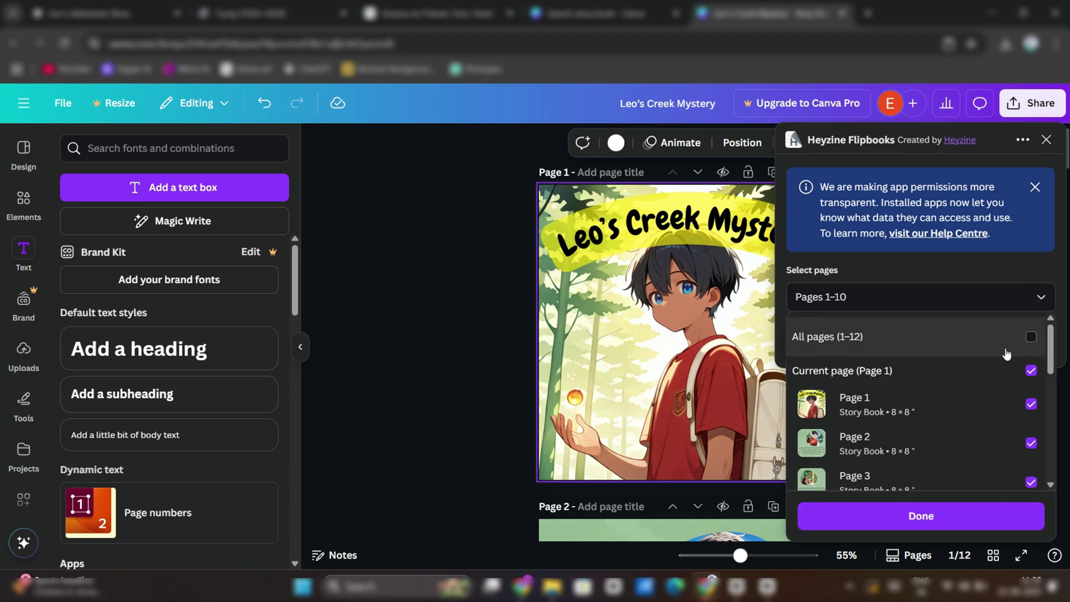
click(1032, 338)
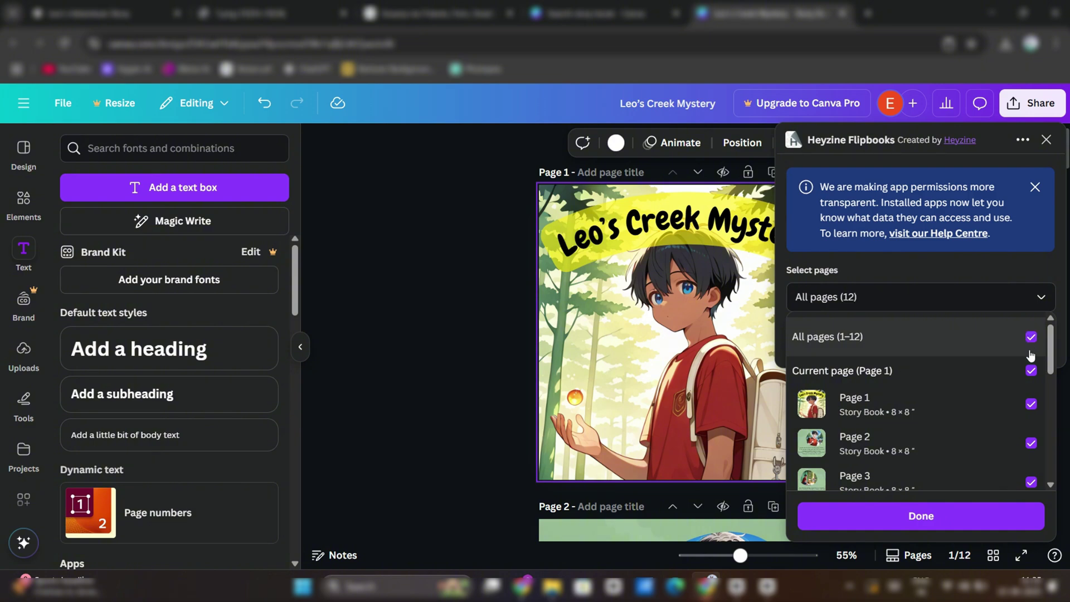
click(901, 519)
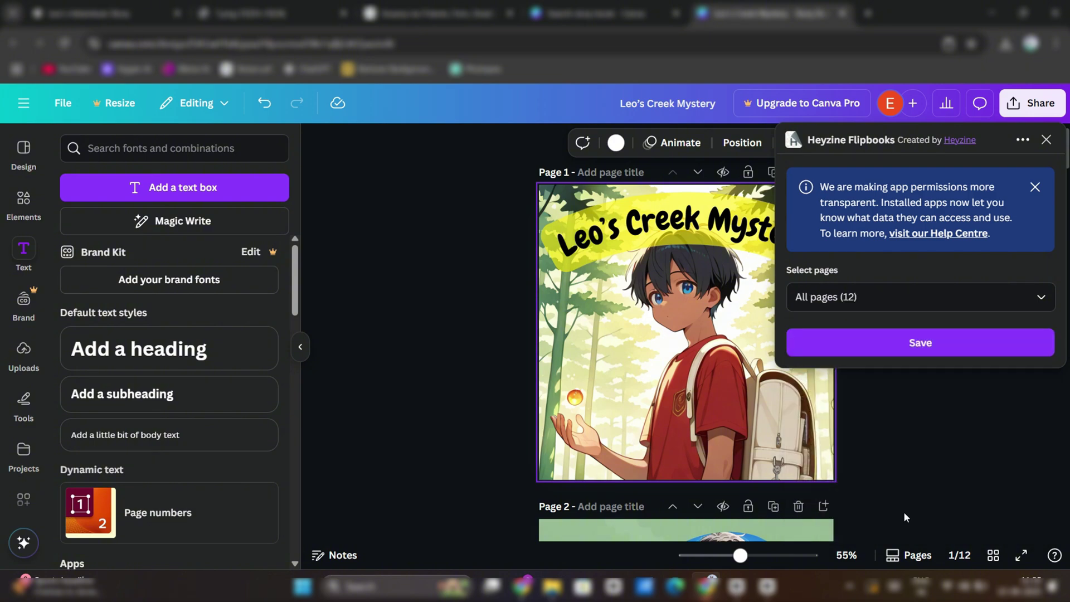
click(890, 345)
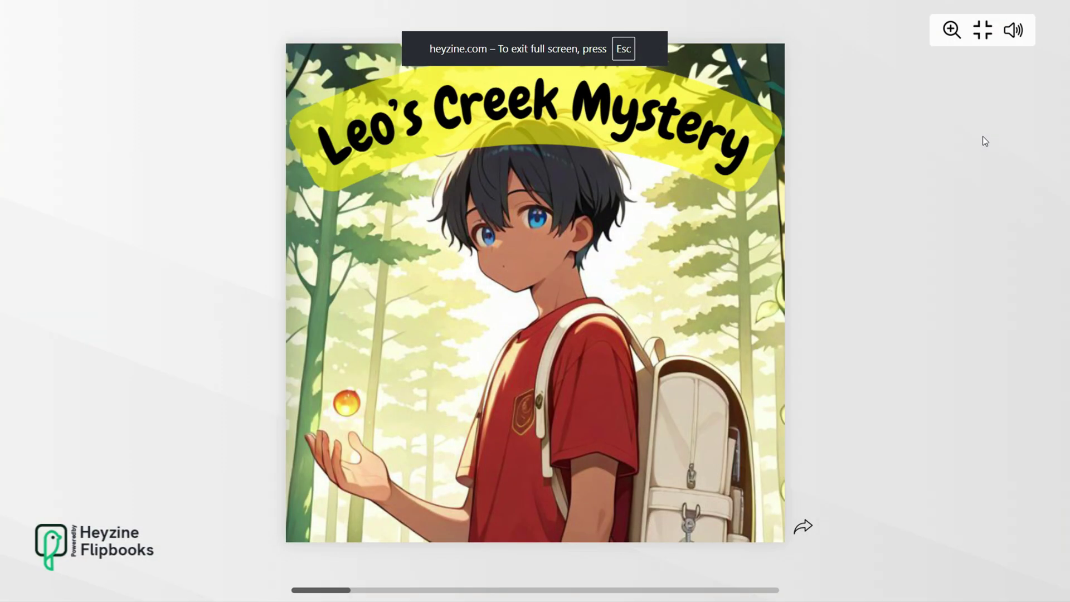
click(805, 523)
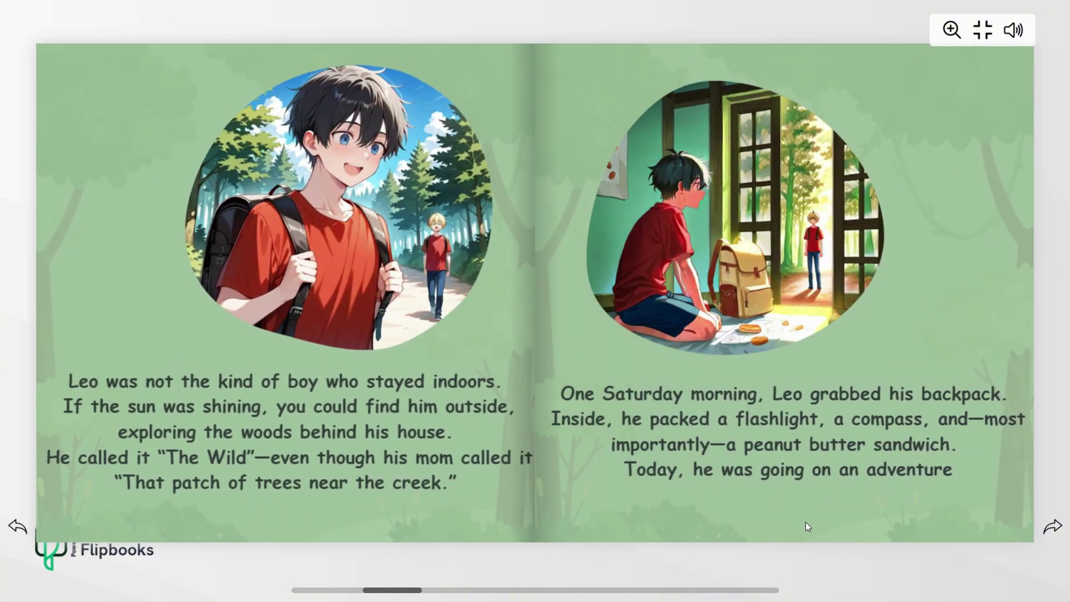
click(1052, 527)
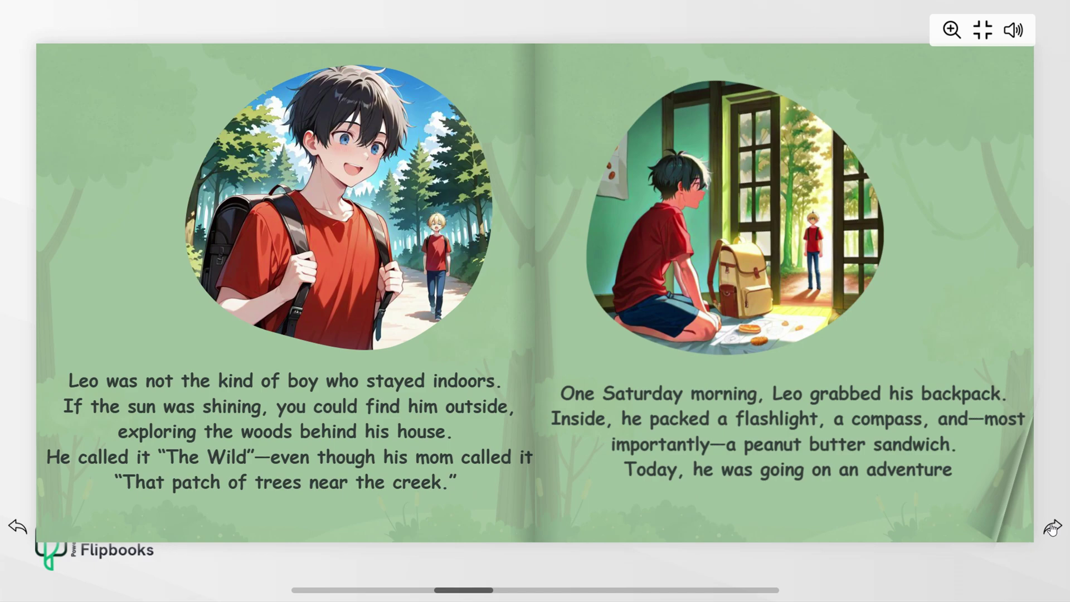
click(1053, 527)
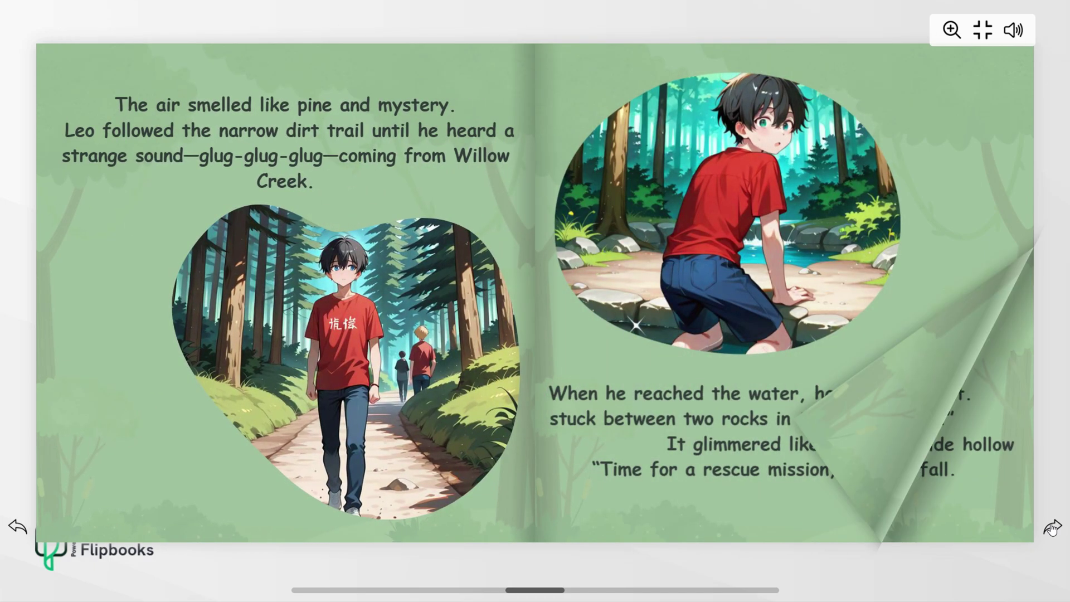
click(1052, 527)
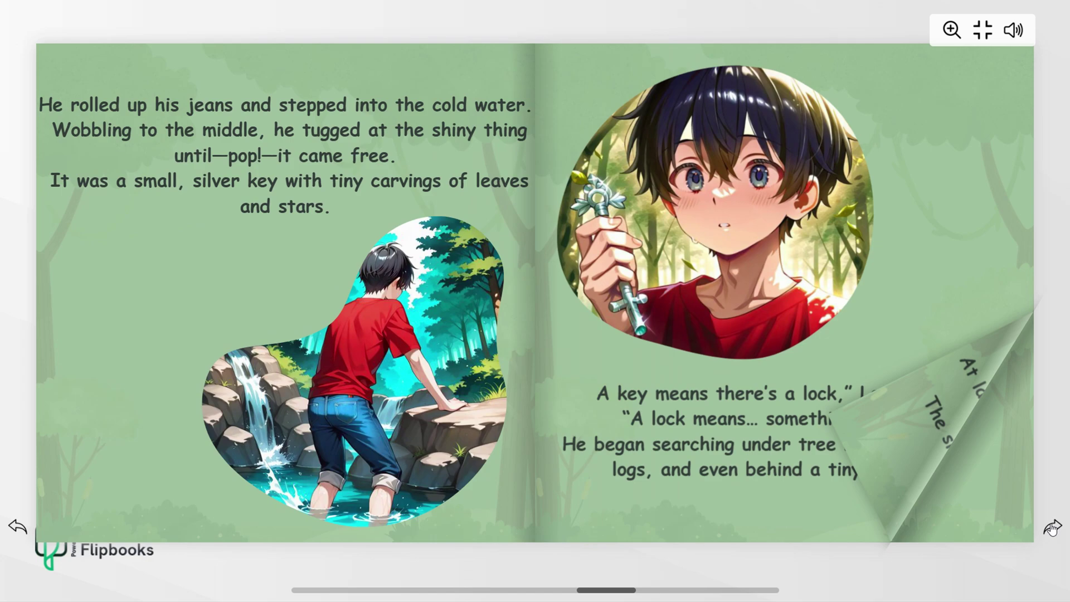
click(1052, 527)
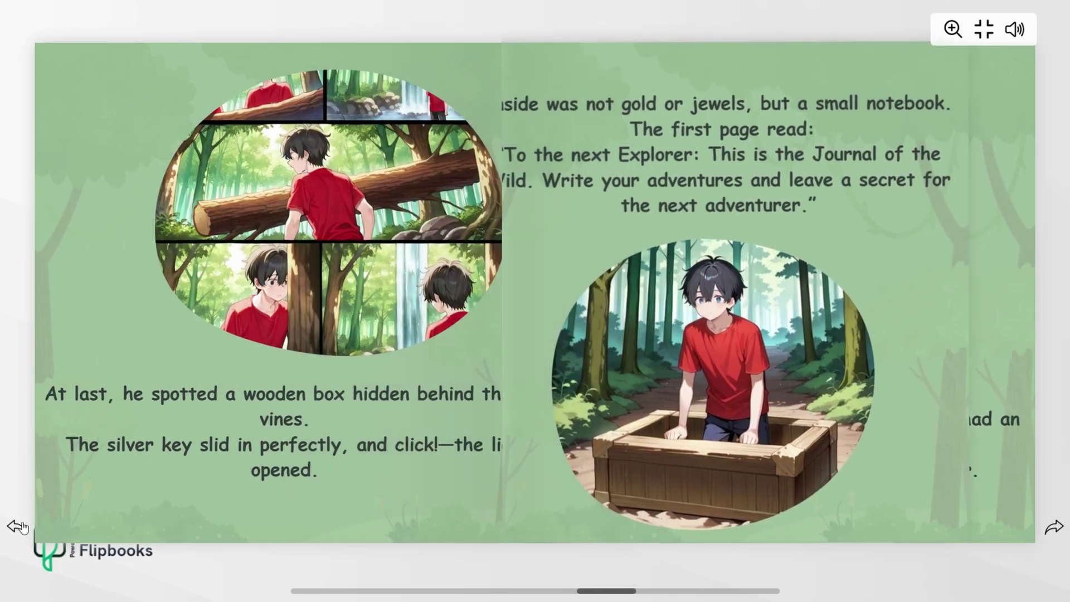
click(20, 527)
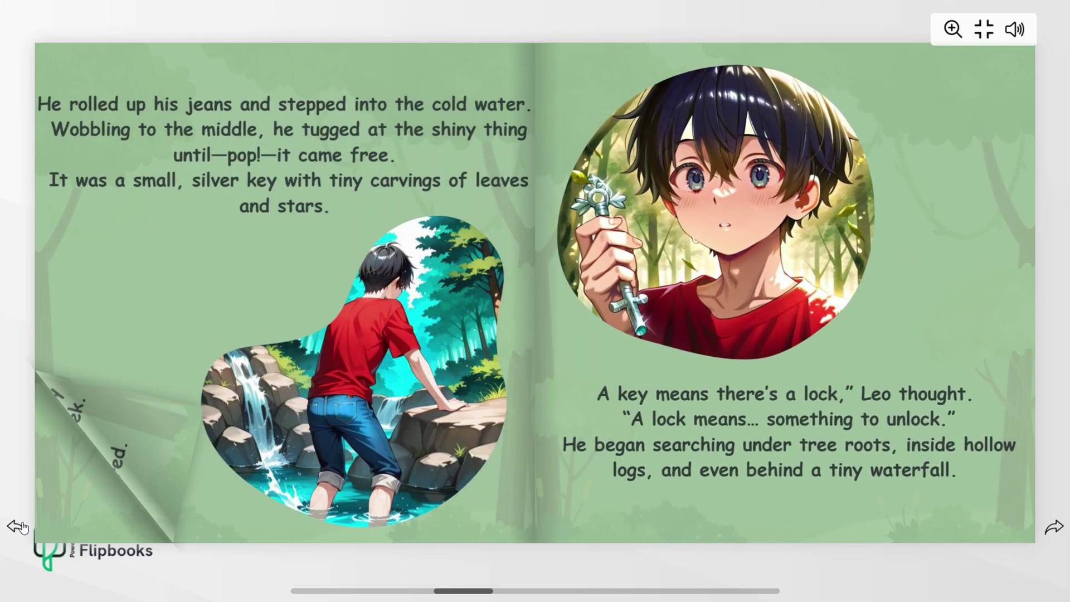
click(20, 527)
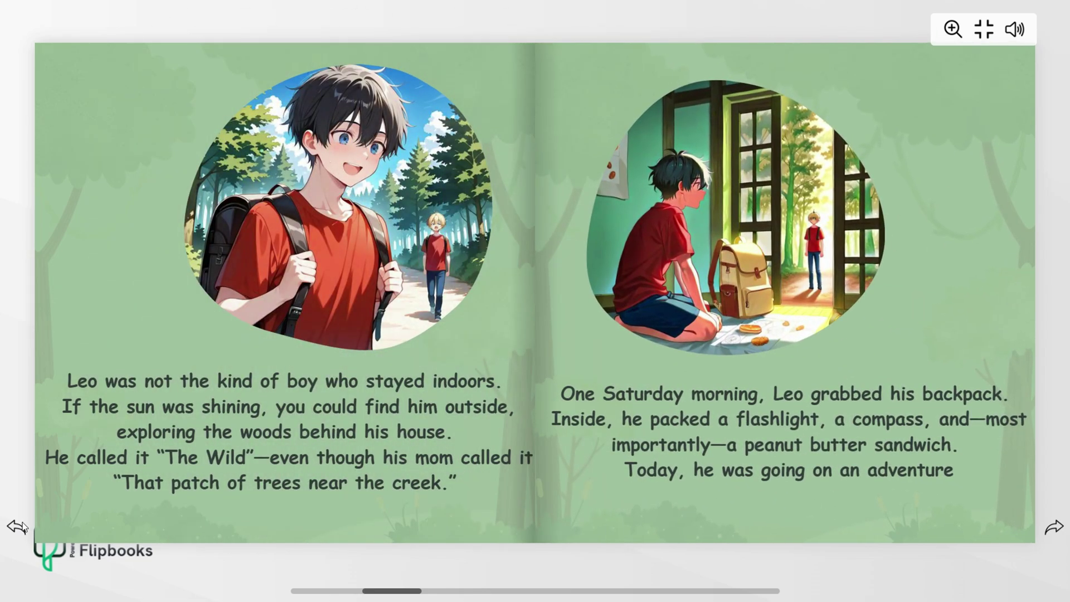
click(20, 527)
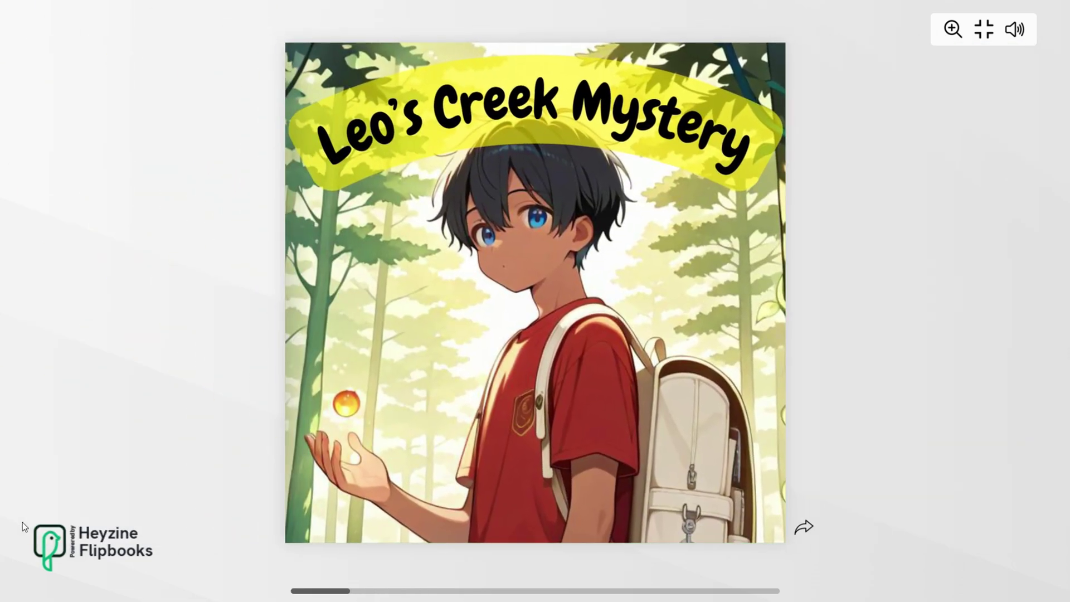